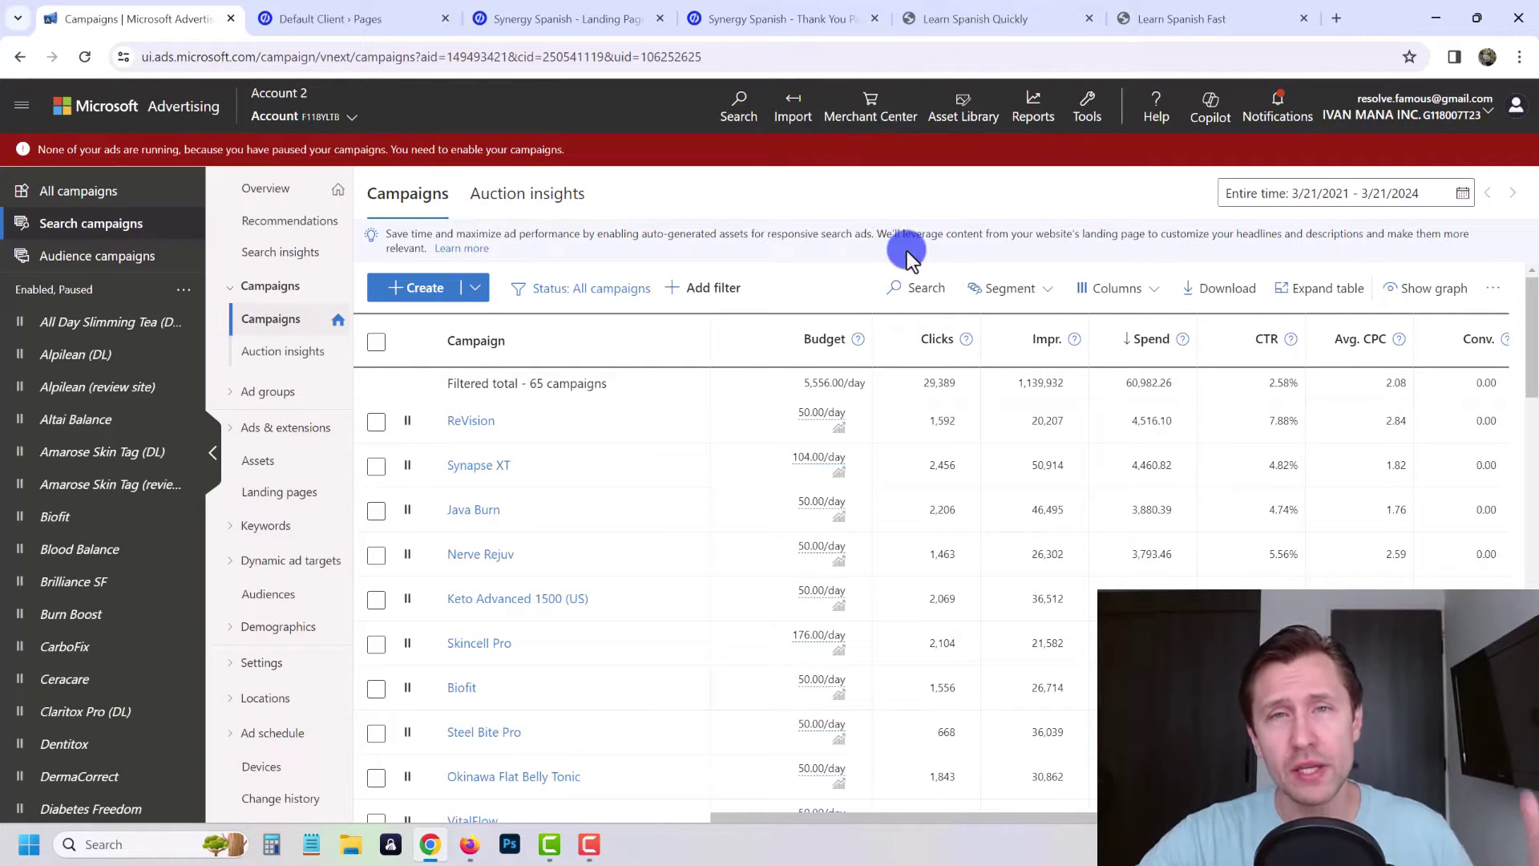
# Step: Look over the headline and content of the Learn Spanish Quickly landing page
pyautogui.click(966, 18)
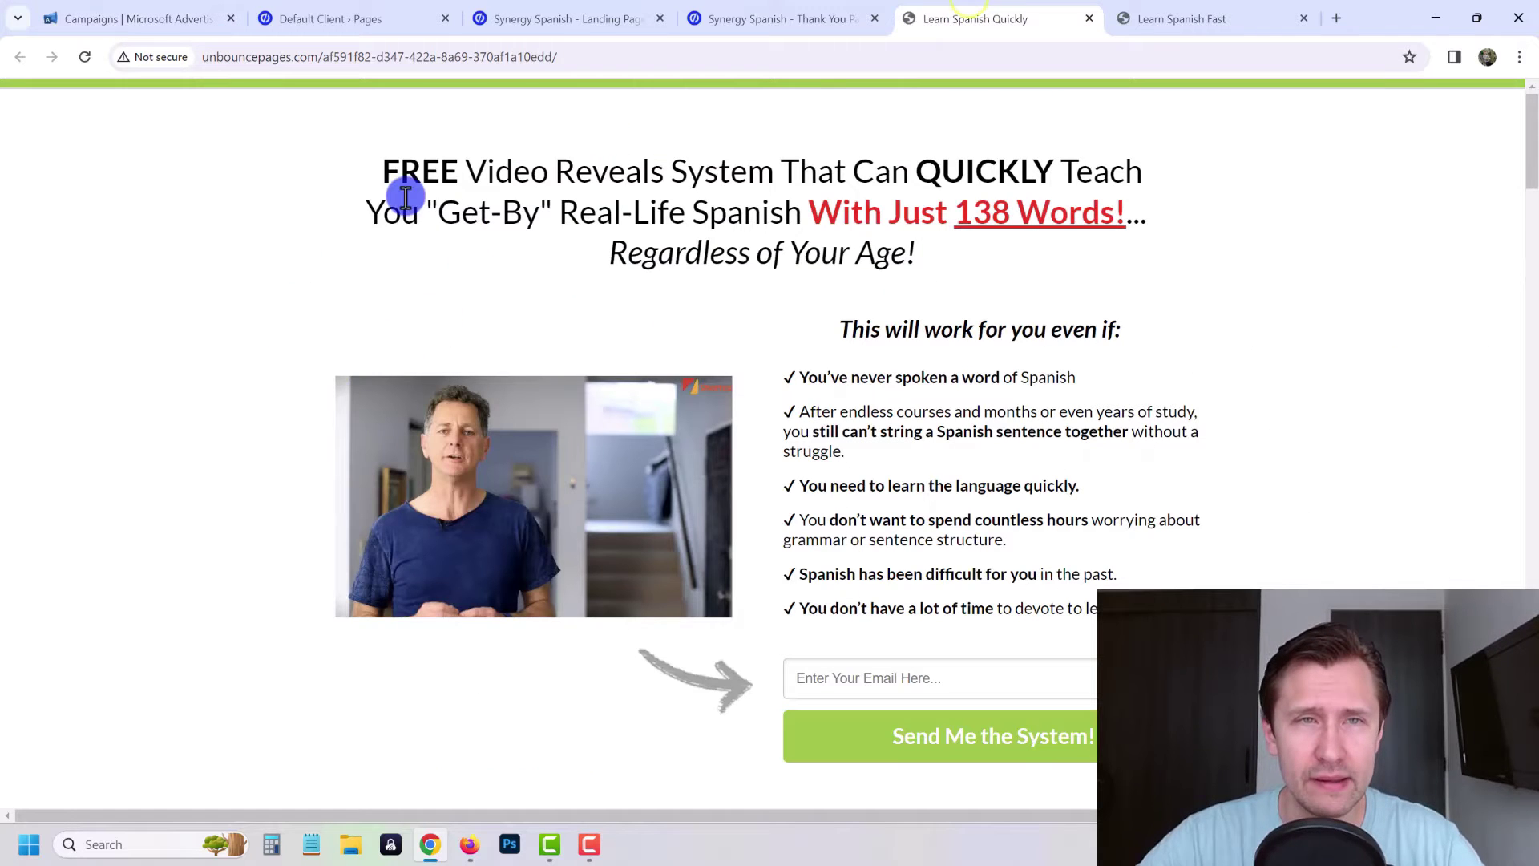
pyautogui.moveTo(406, 165); pyautogui.dragTo(633, 211)
pyautogui.click(634, 210)
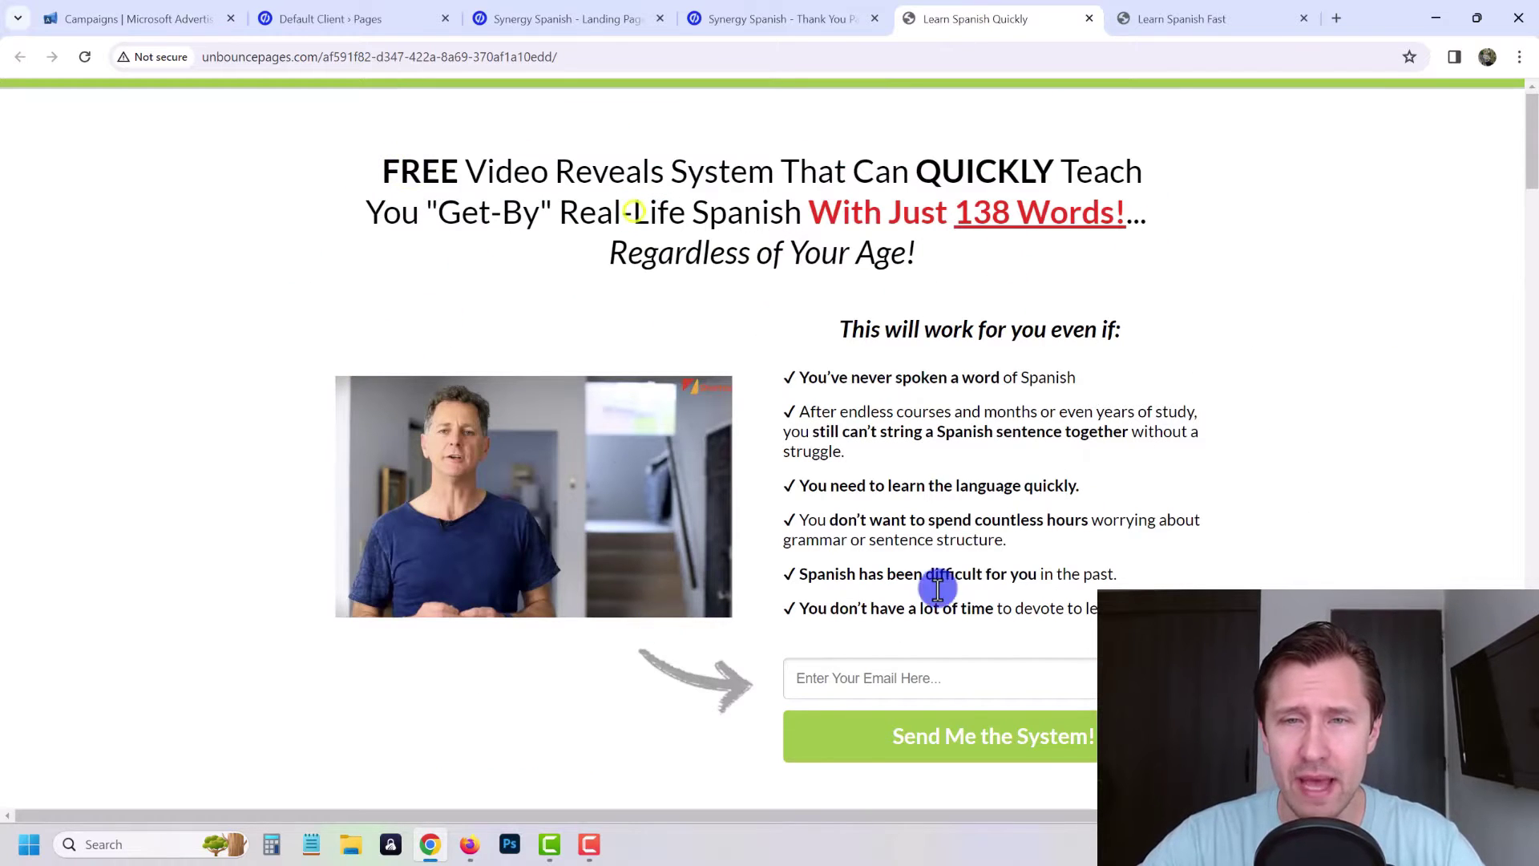
pyautogui.scroll(-3, 922, 433)
pyautogui.scroll(1, 835, 481)
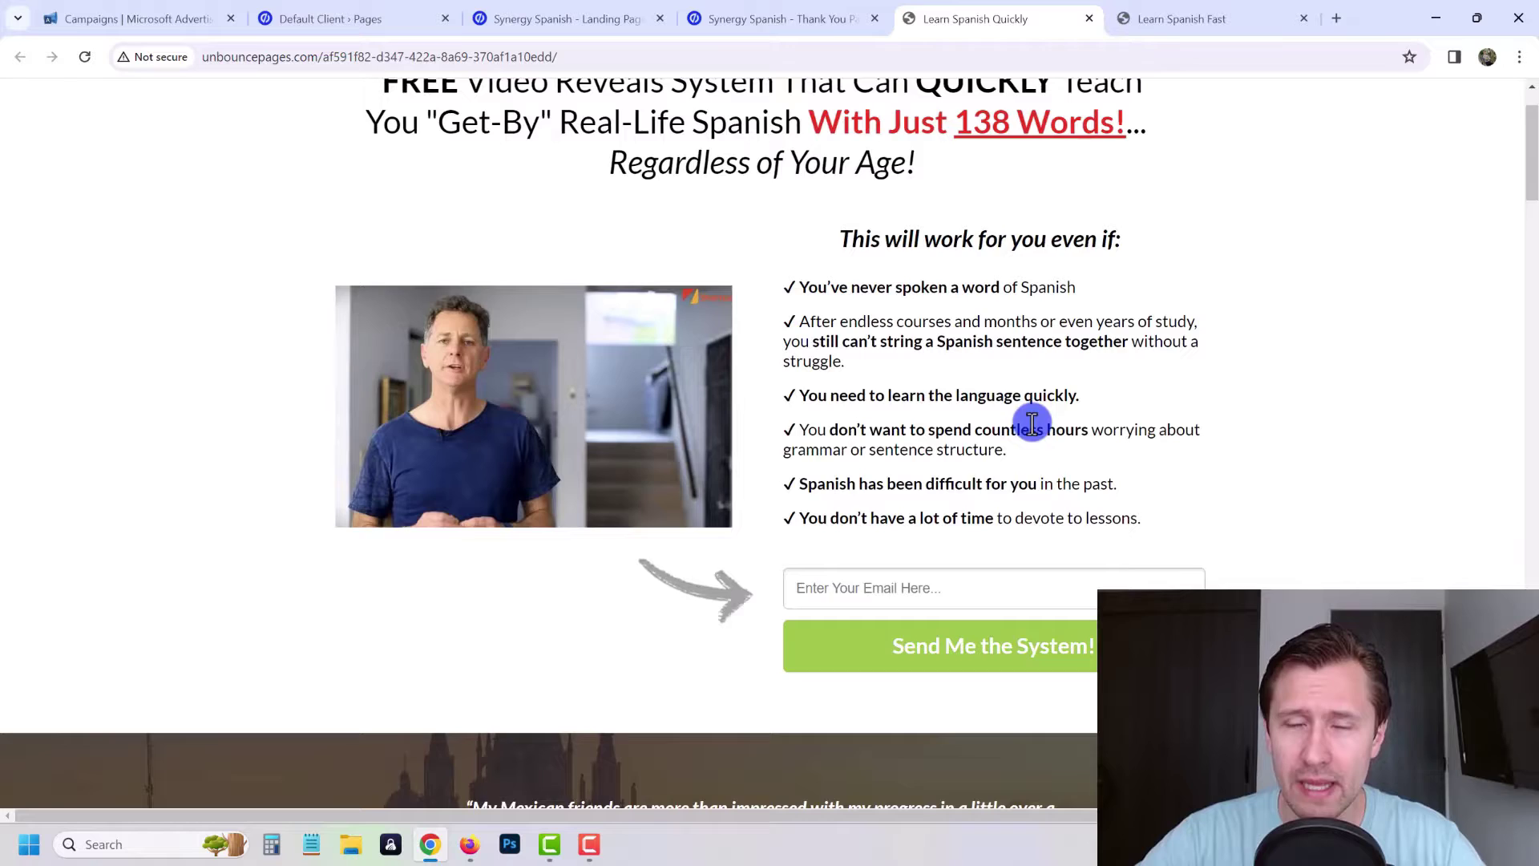
# Step: Check the Learn Spanish Fast thanks page, then return to the Microsoft Advertising campaigns table
pyautogui.click(1184, 16)
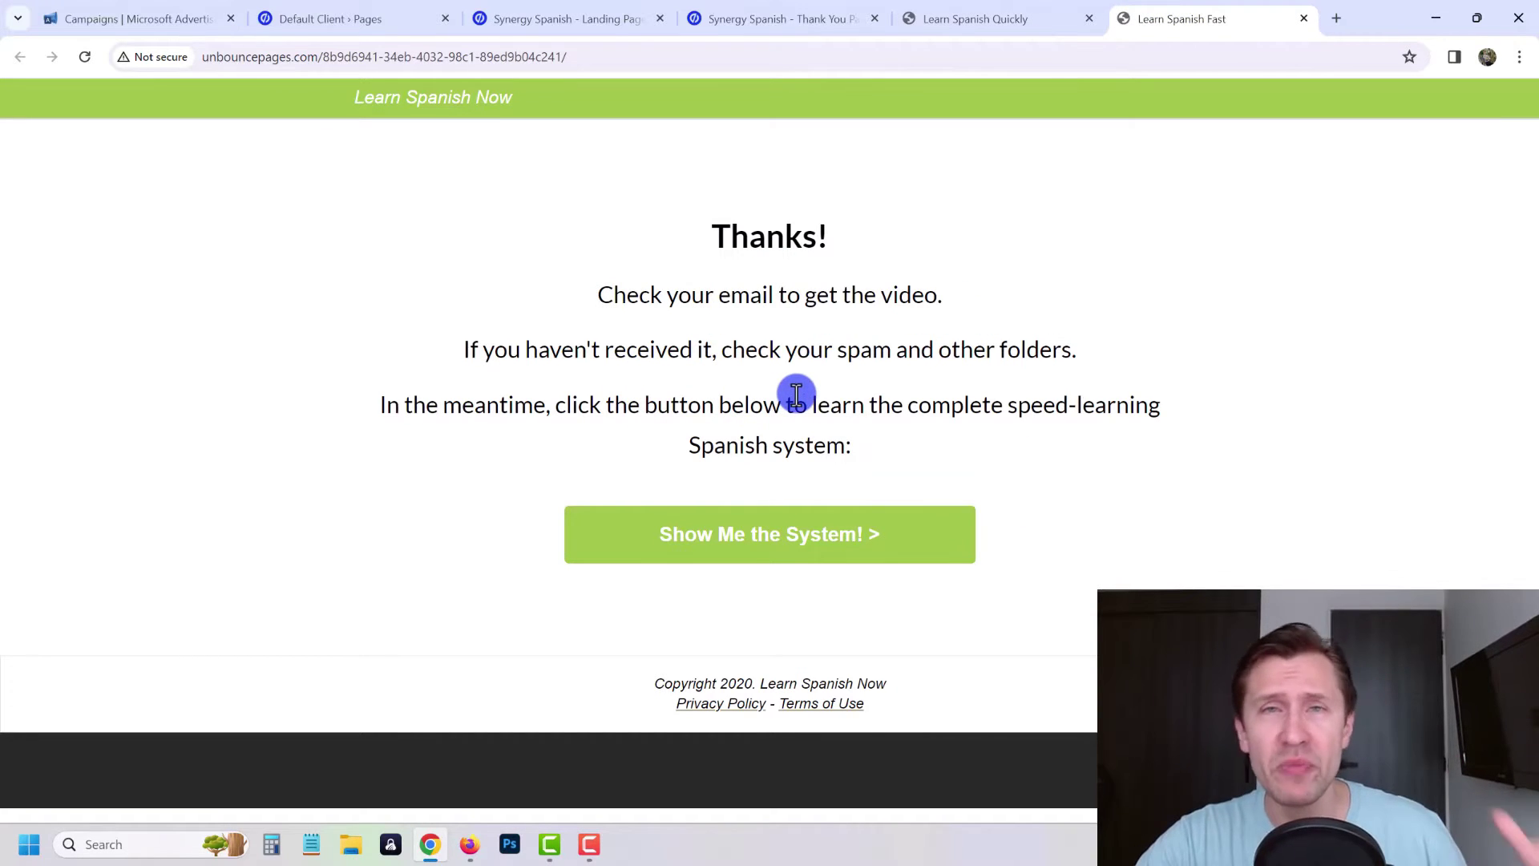
pyautogui.click(1011, 6)
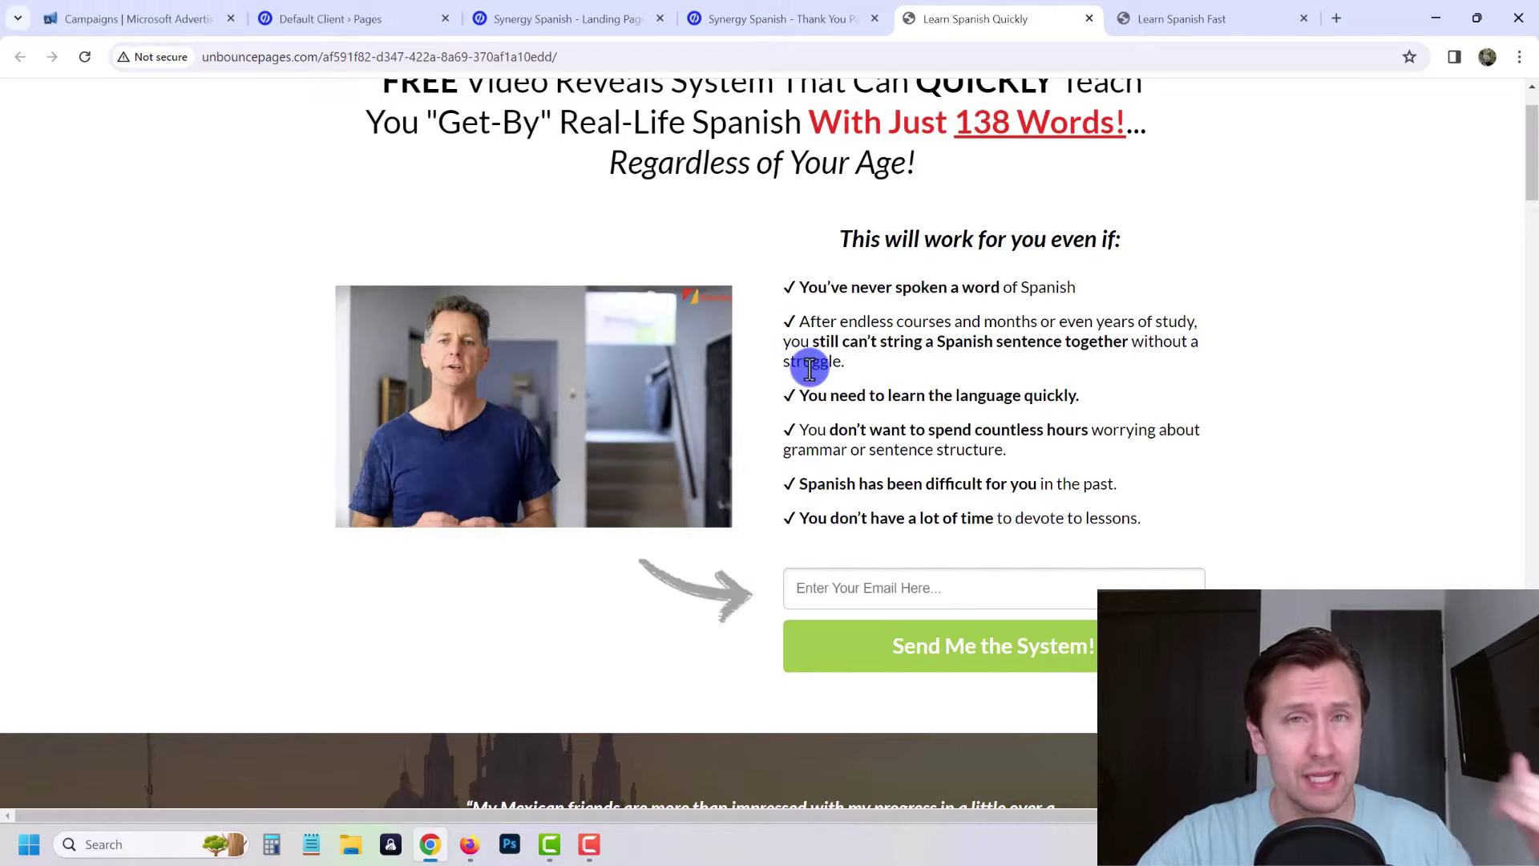
pyautogui.scroll(1, 978, 291)
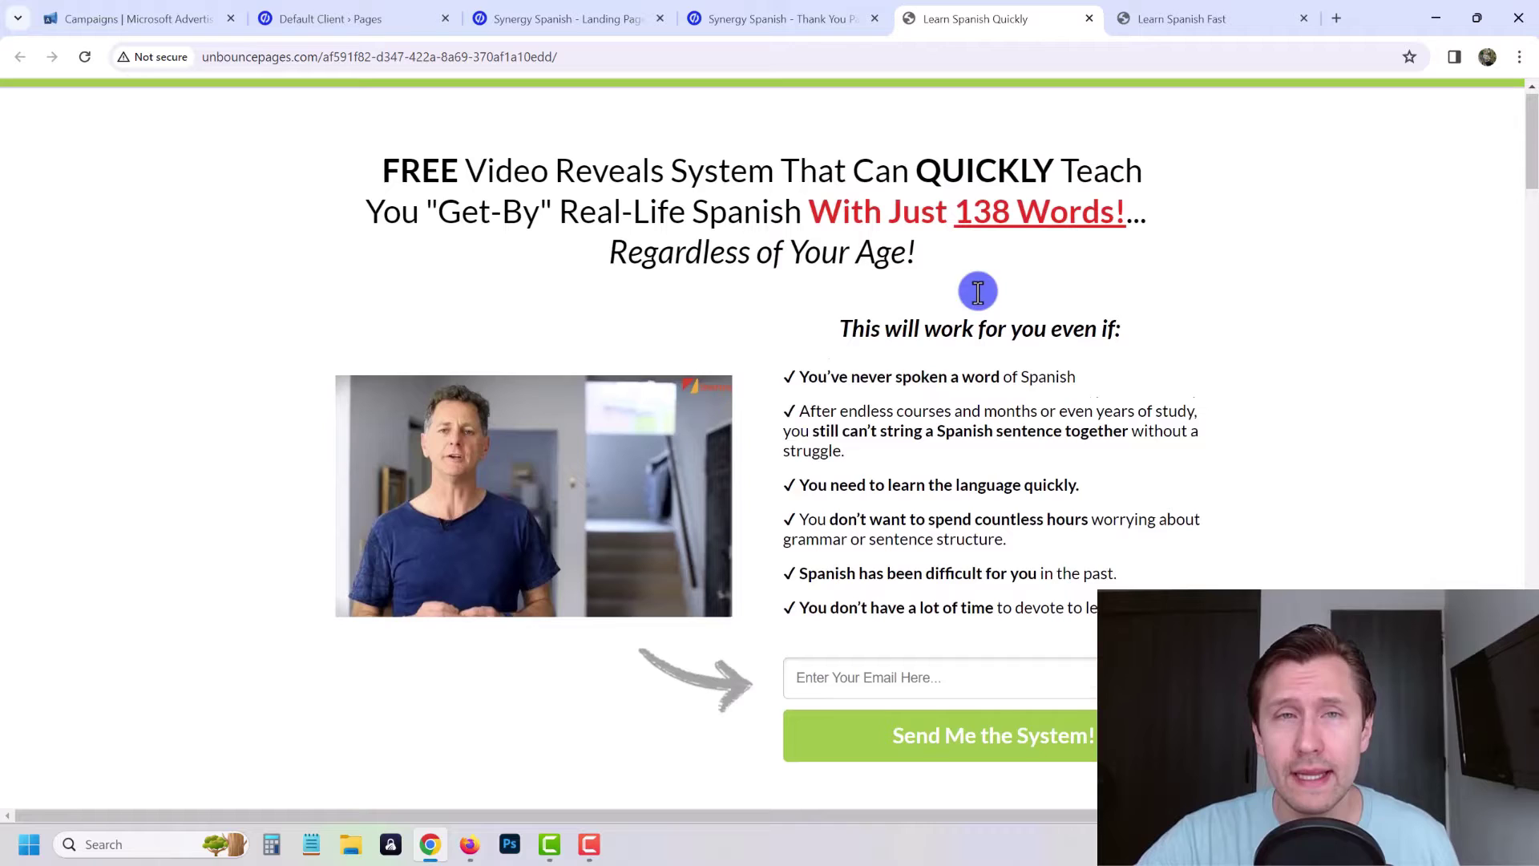
pyautogui.click(152, 18)
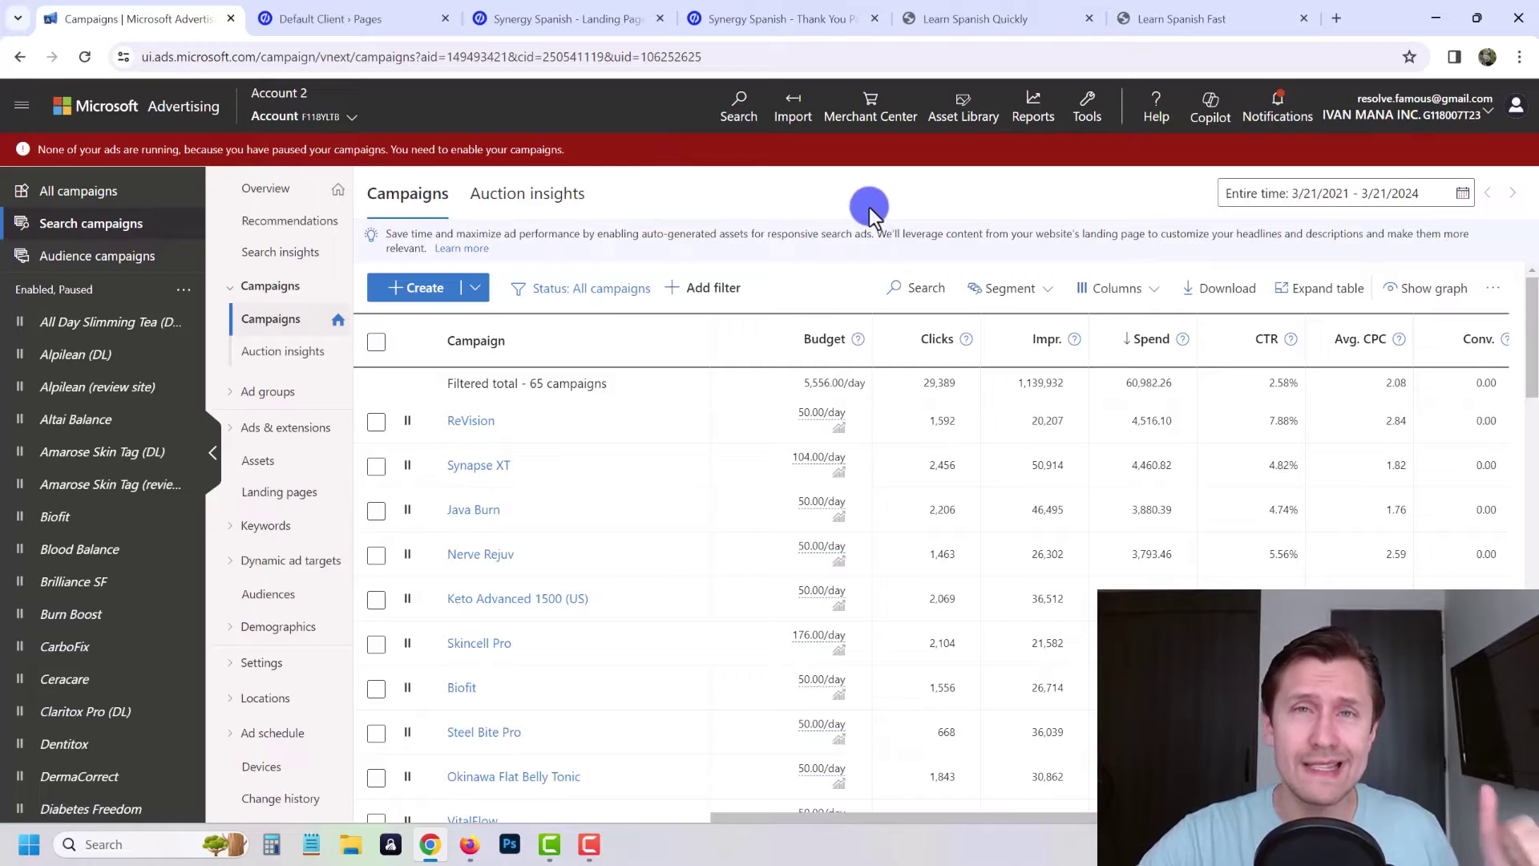
# Step: Load the UET tag page via Tools, then switch to the Synergy Spanish - Landing Page overview
pyautogui.click(1087, 108)
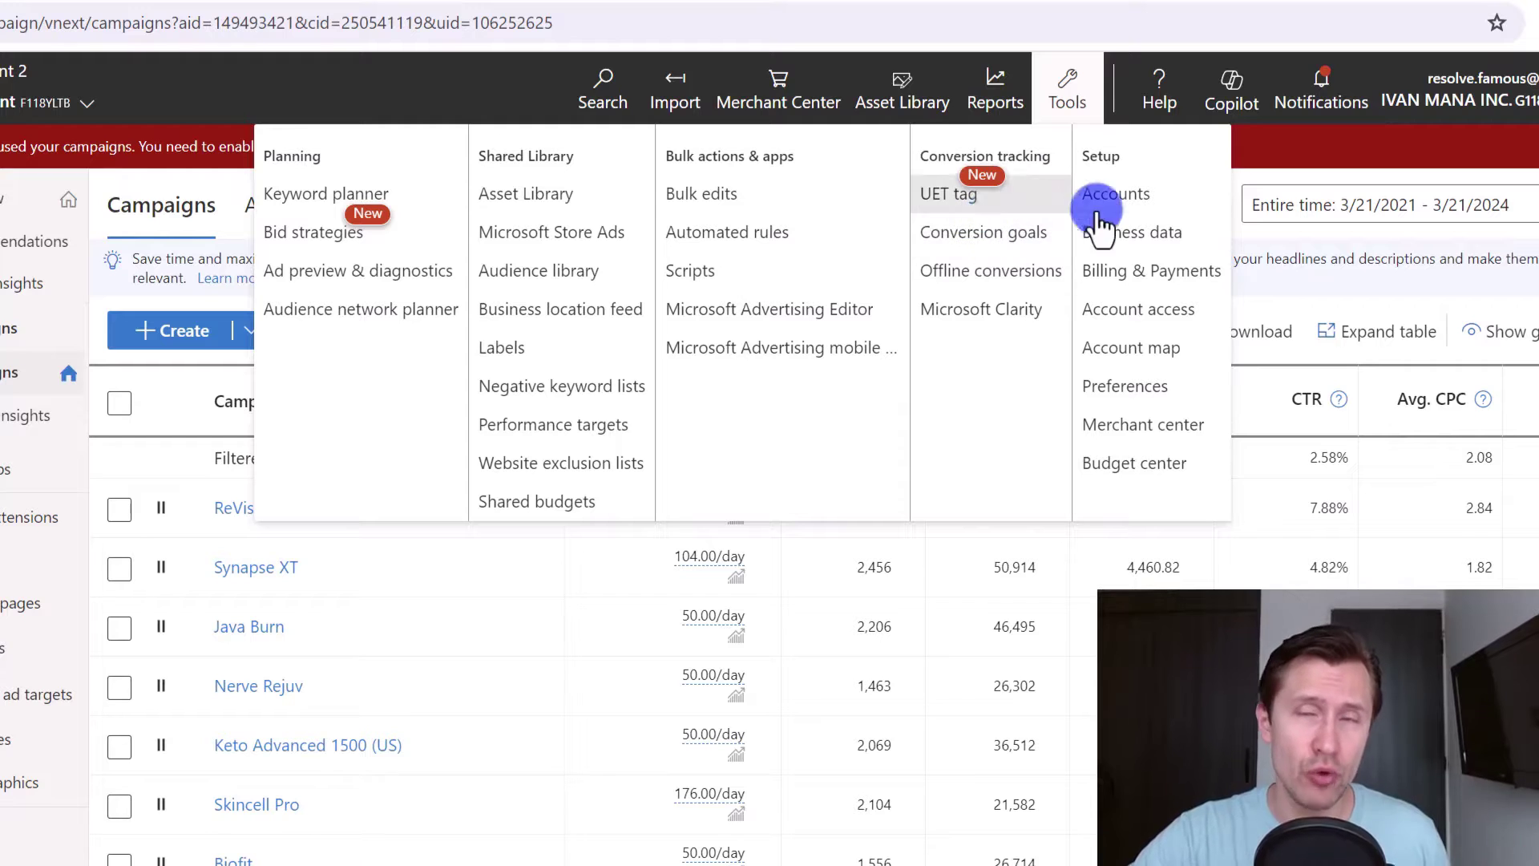
pyautogui.click(966, 201)
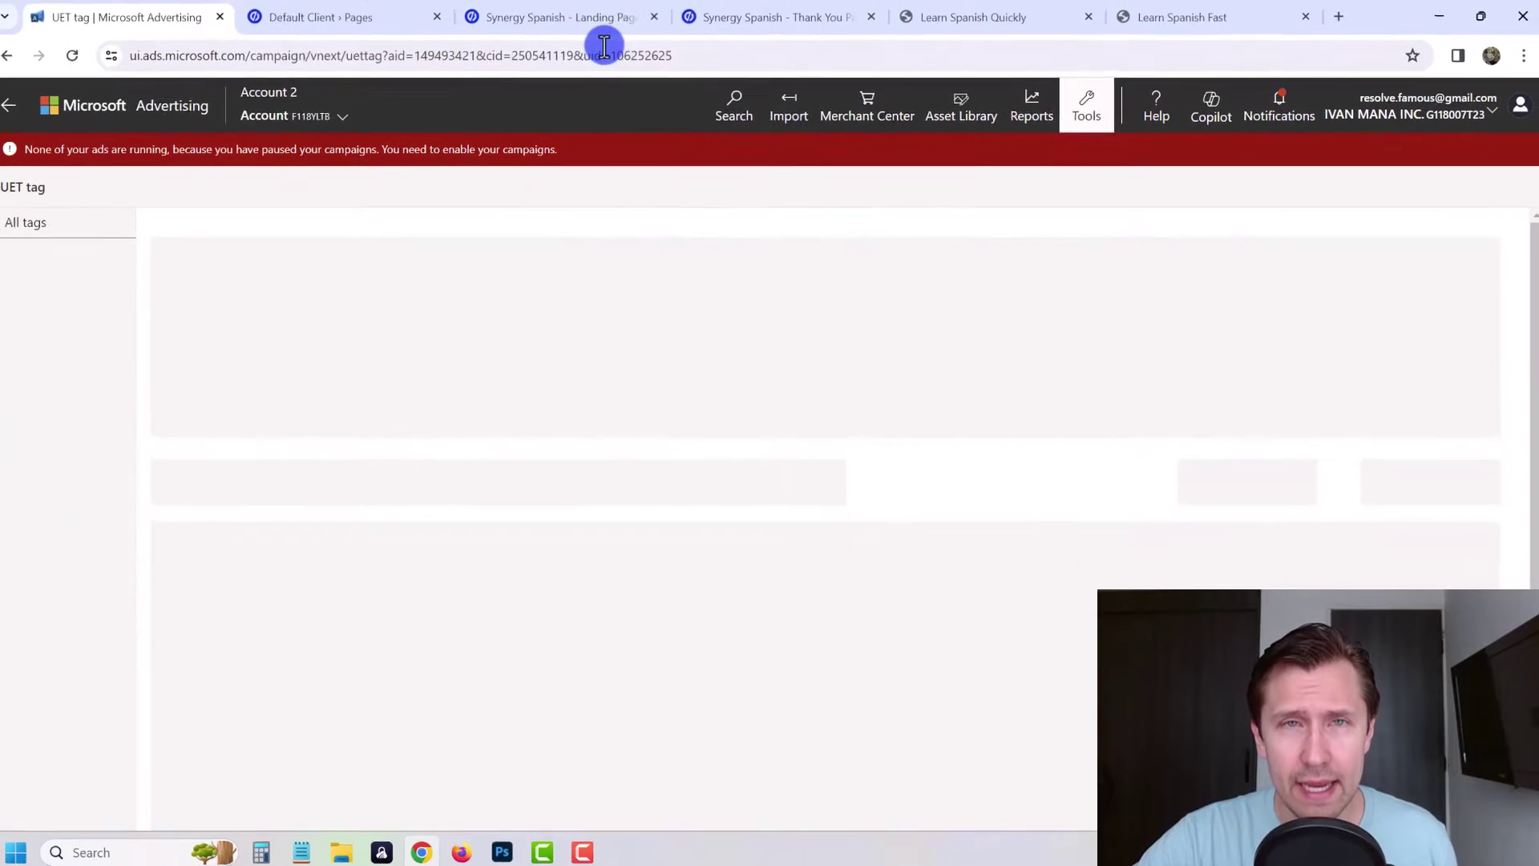
pyautogui.click(565, 18)
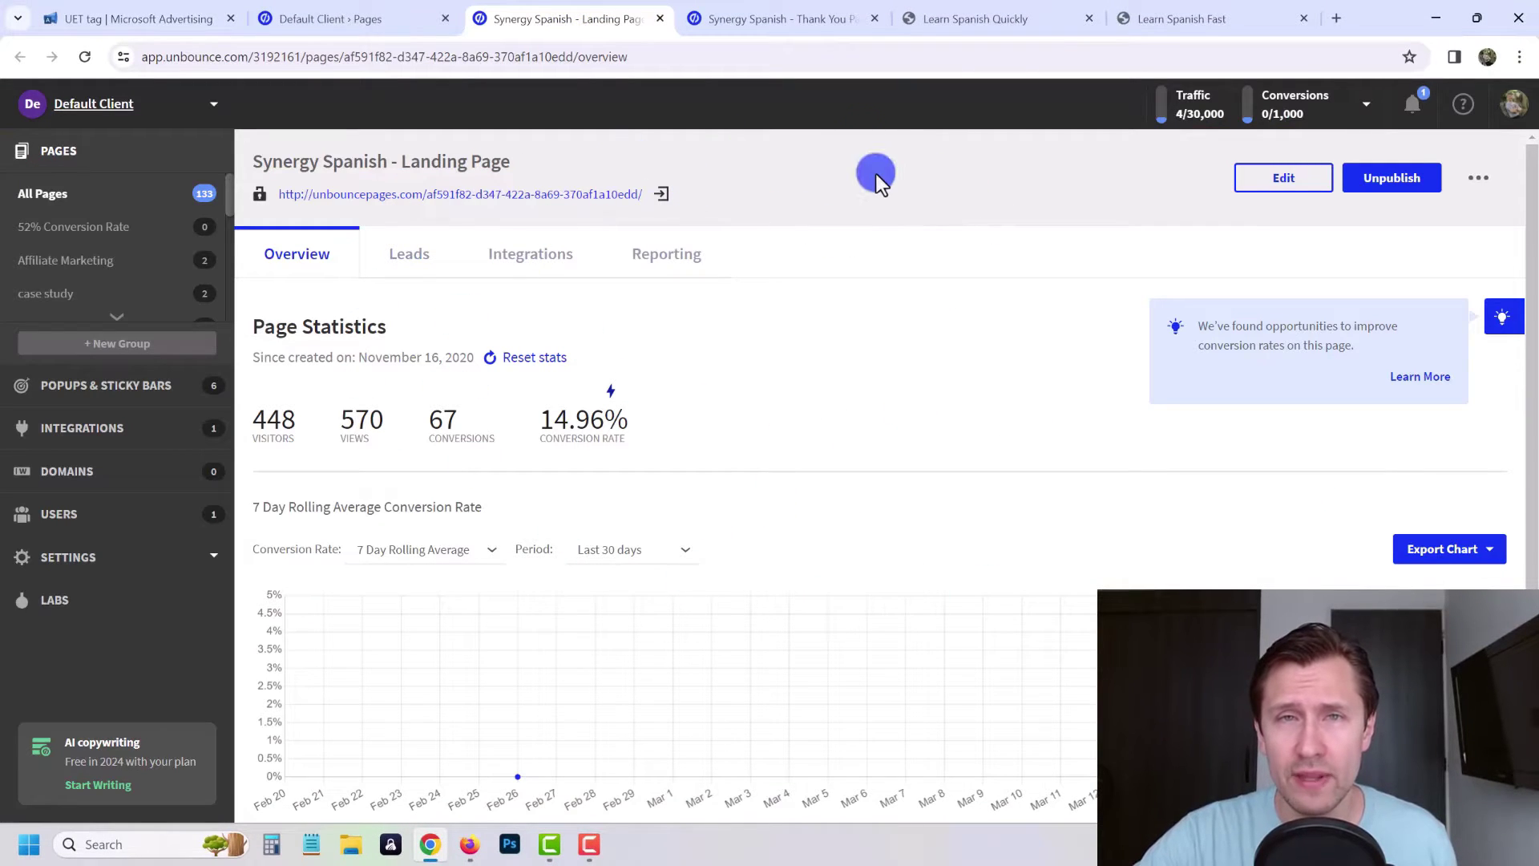
pyautogui.click(736, 12)
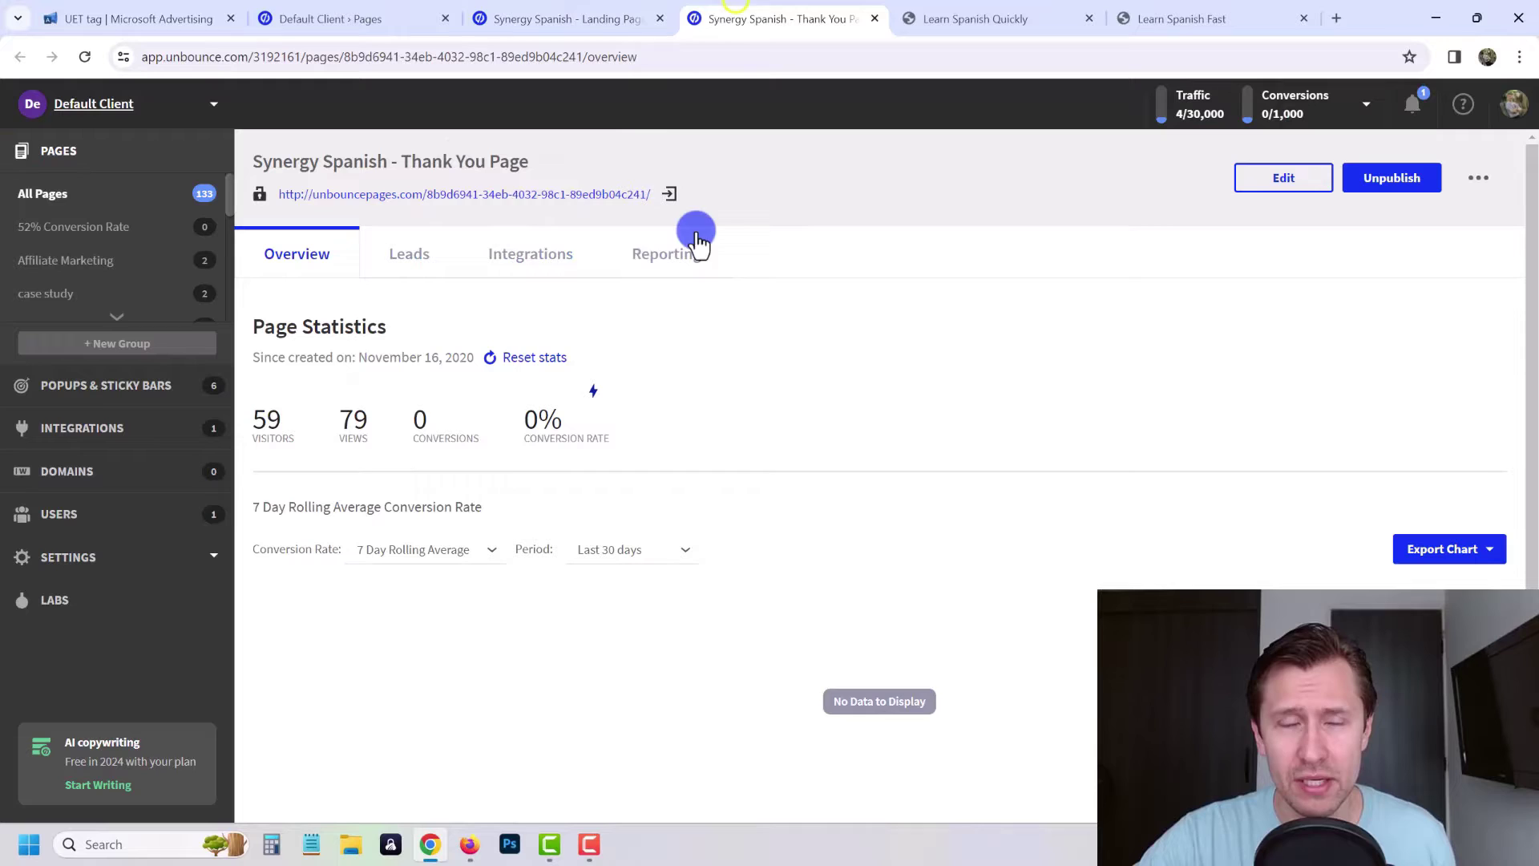
pyautogui.click(581, 18)
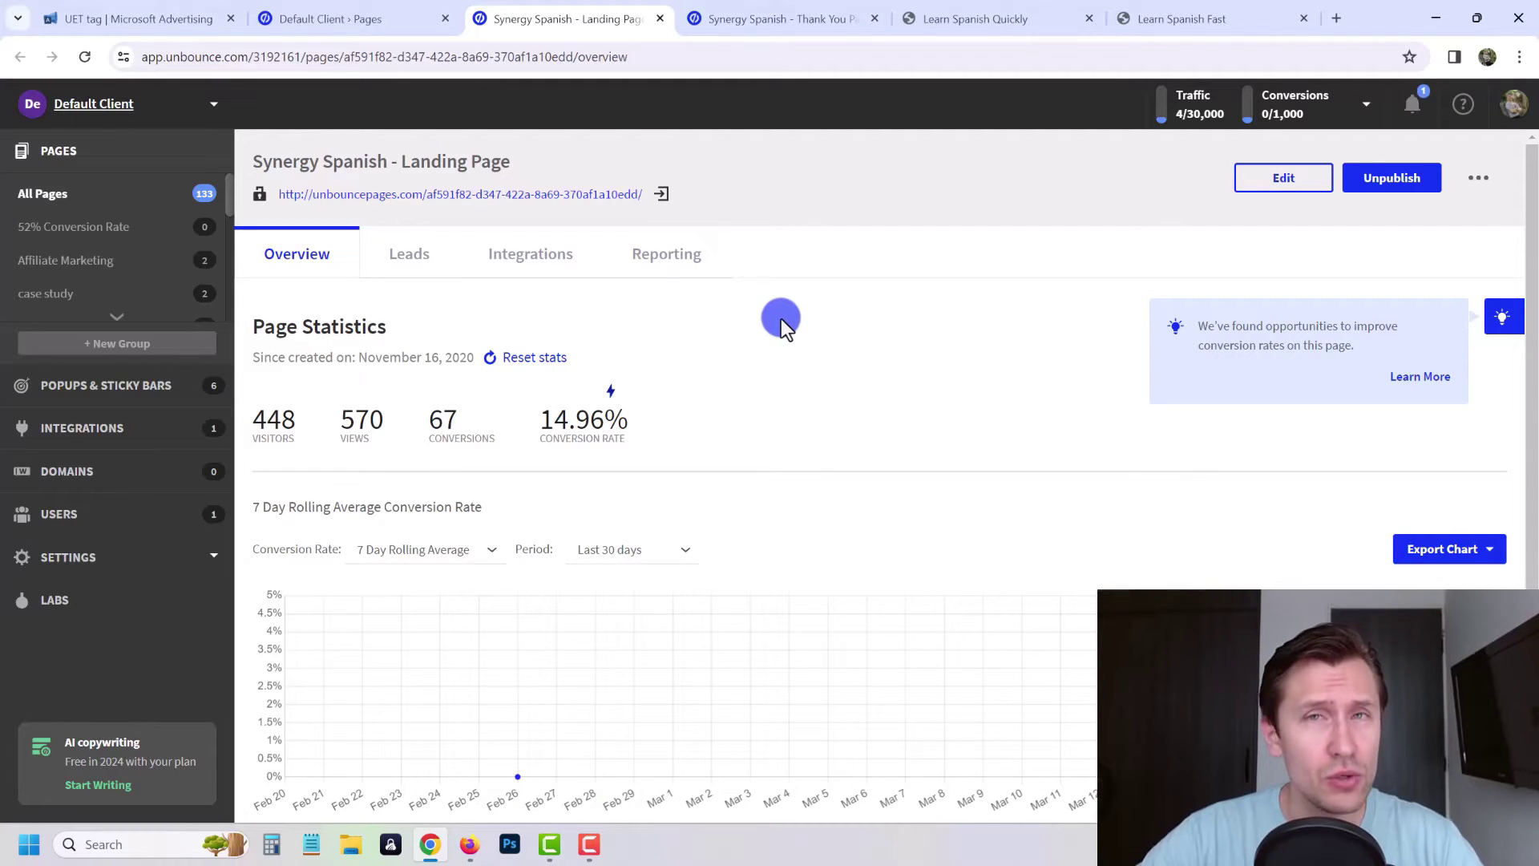
# Step: Create a UET tag named 'ANOTHER UET TAG YT' with Microsoft Clarity enabled and save it
pyautogui.click(141, 12)
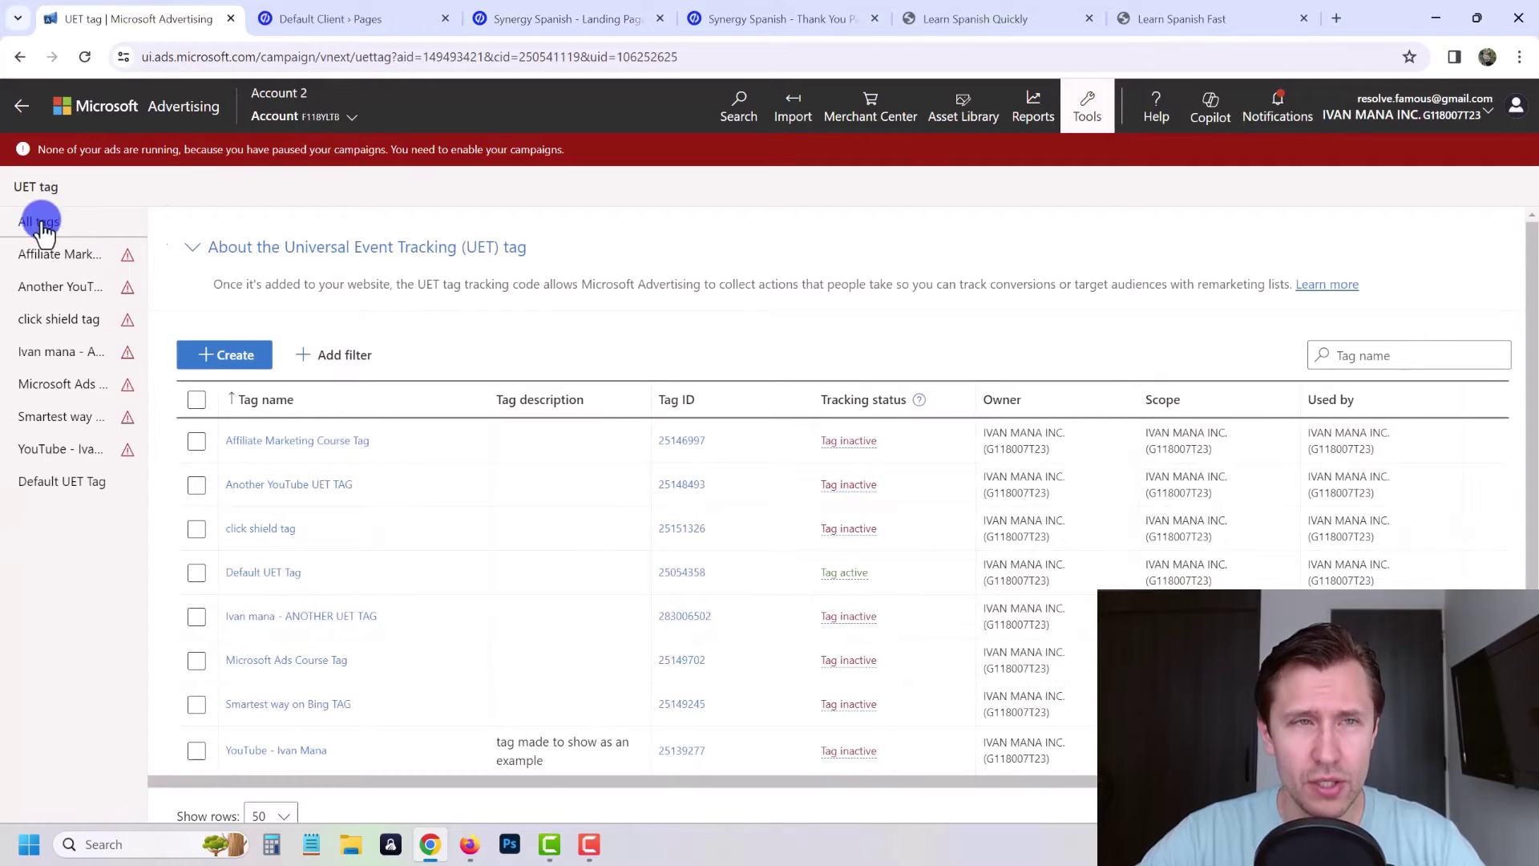
pyautogui.click(771, 258)
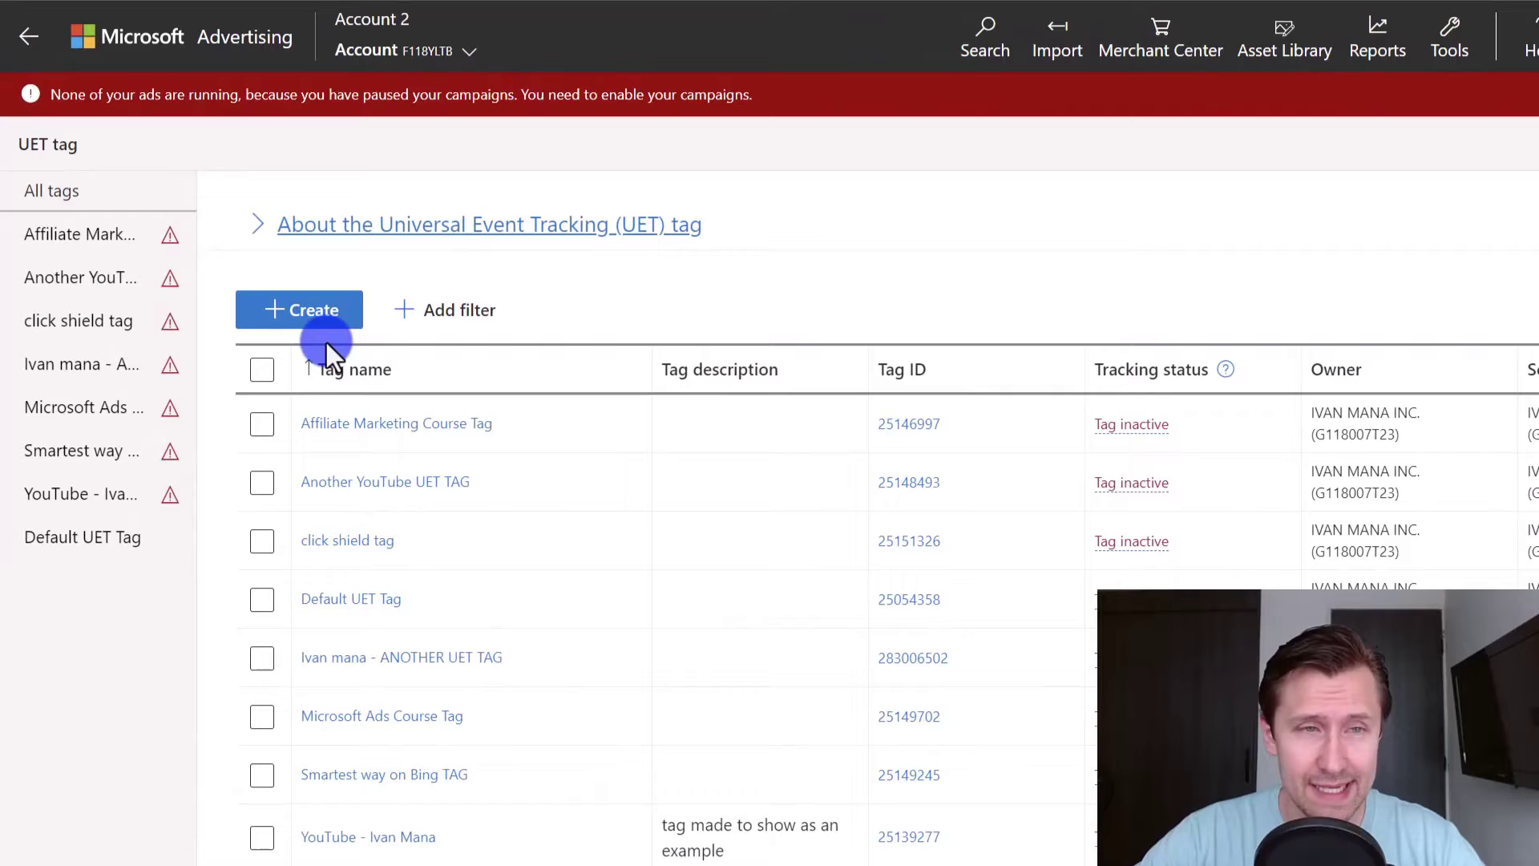
pyautogui.click(315, 311)
pyautogui.click(1014, 603)
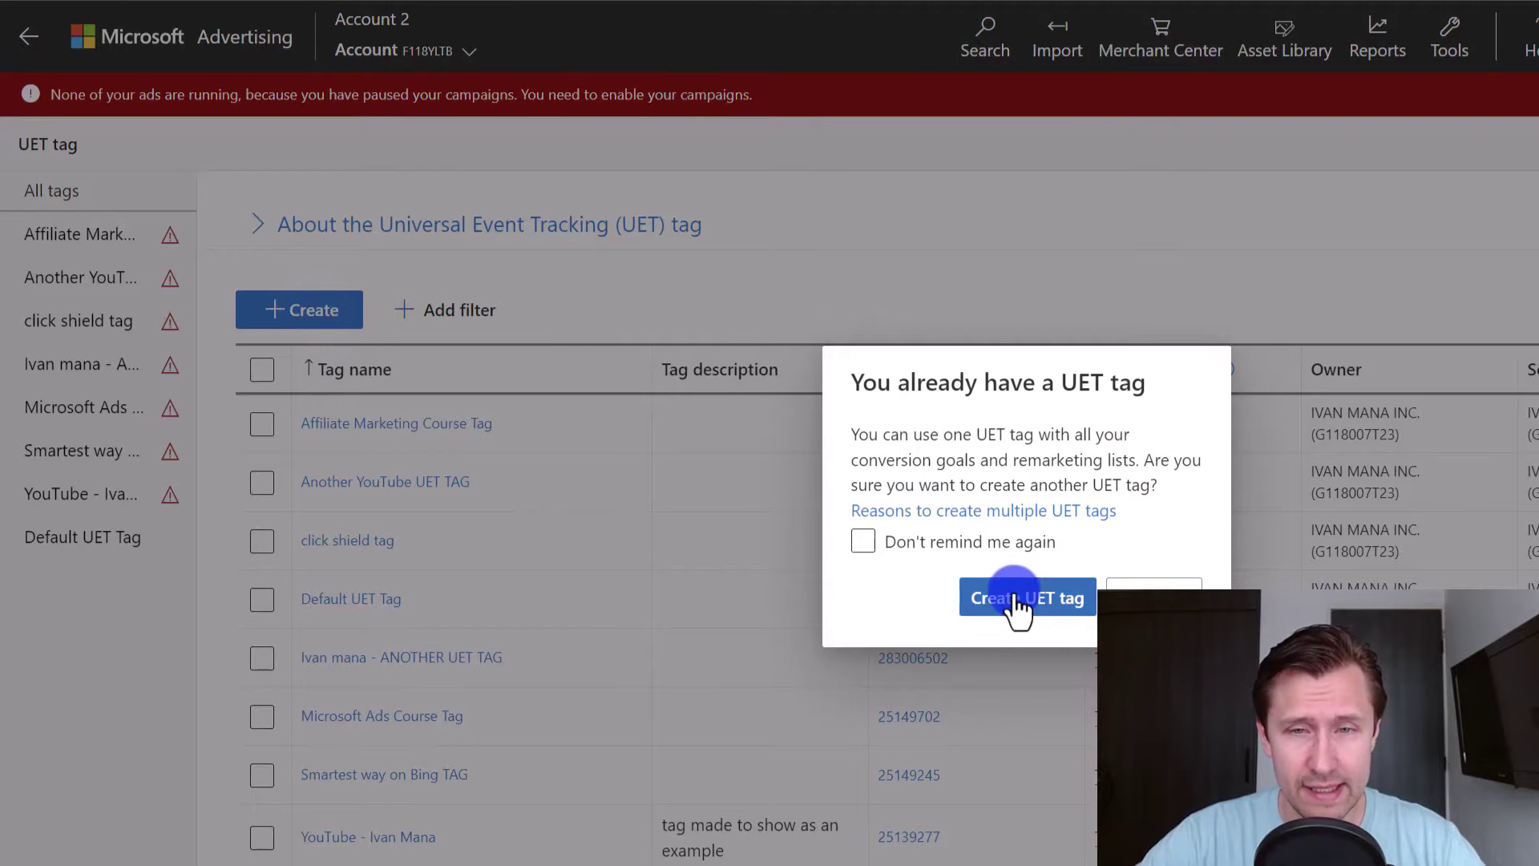
pyautogui.click(446, 317)
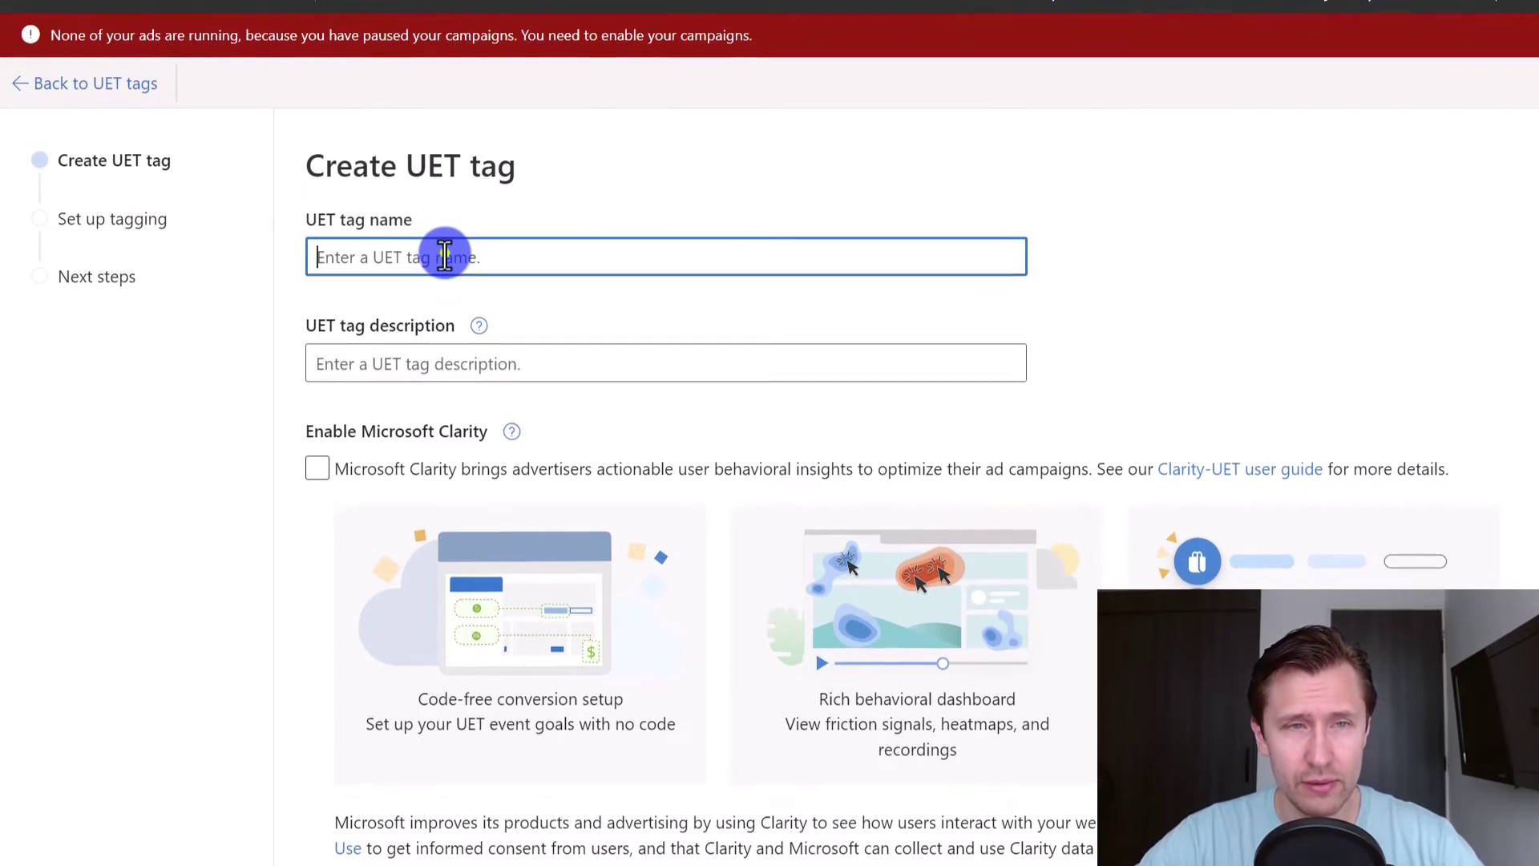
pyautogui.write('AN')
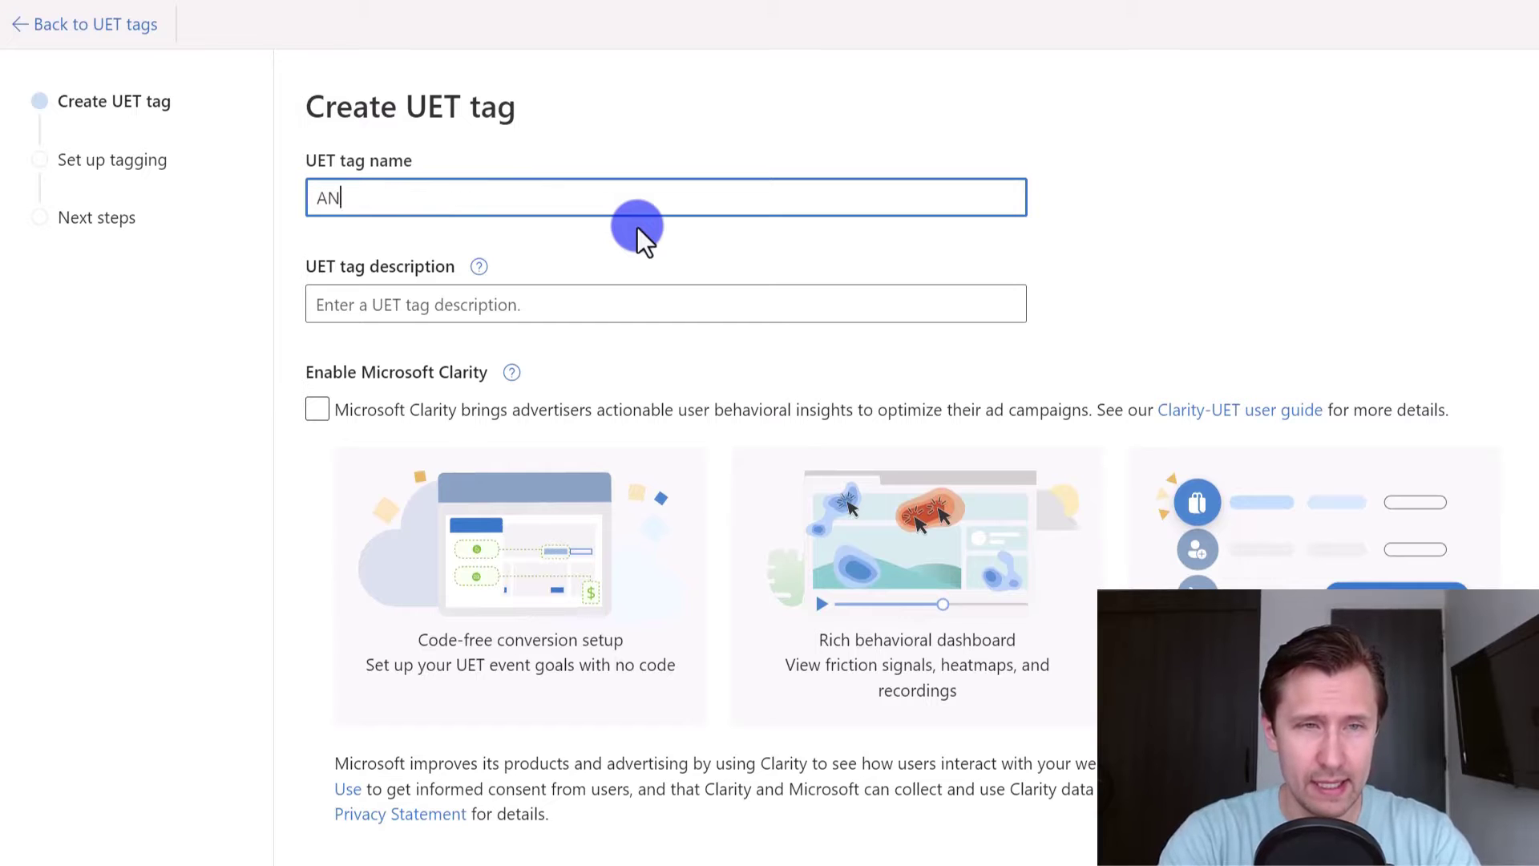
pyautogui.write('OTHER UET TAG YT')
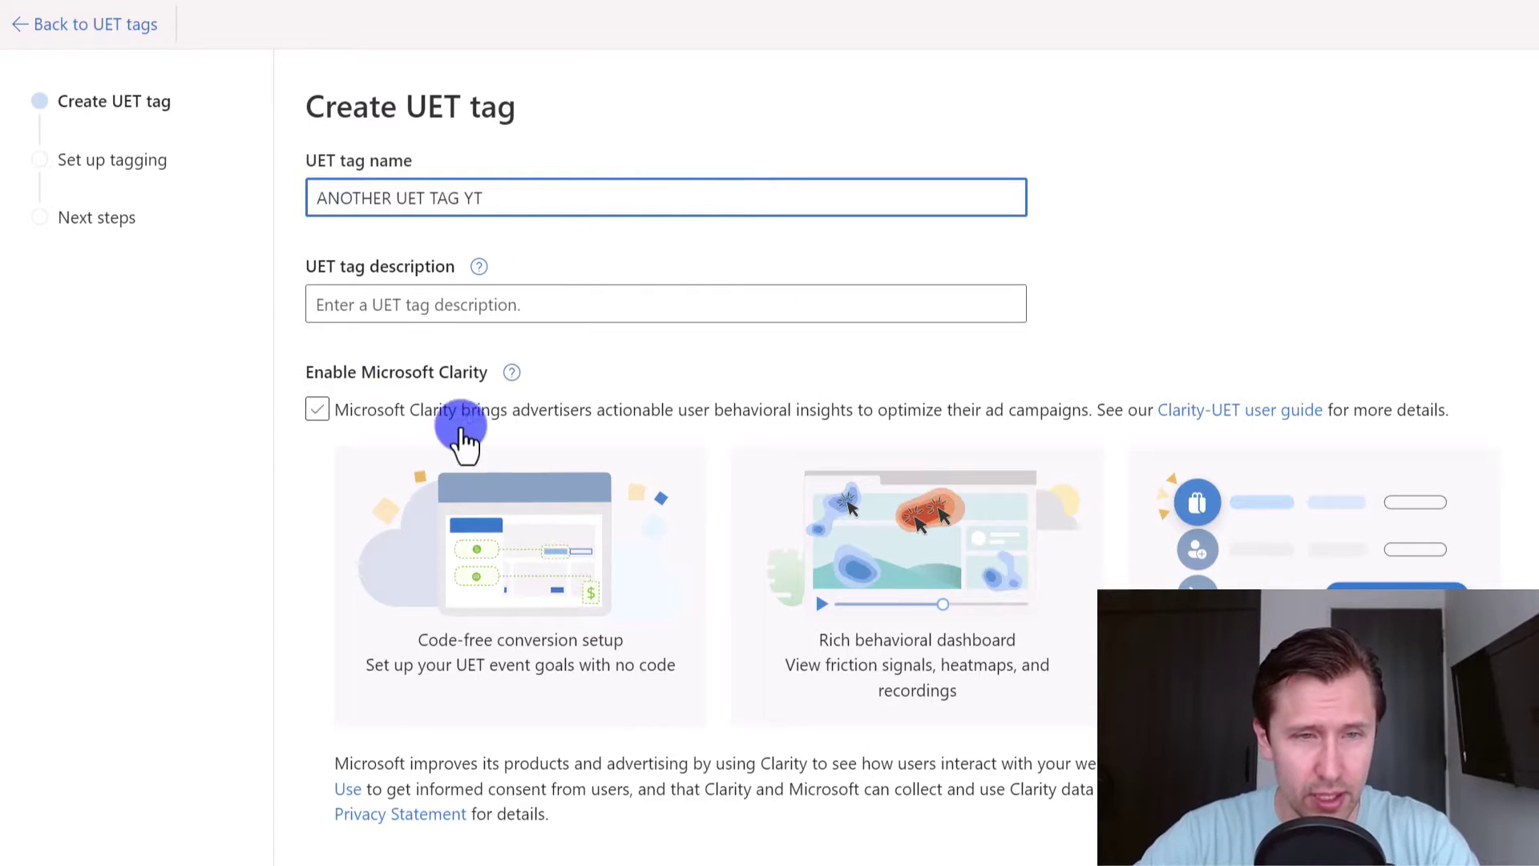
pyautogui.scroll(-2, 257, 521)
pyautogui.click(375, 800)
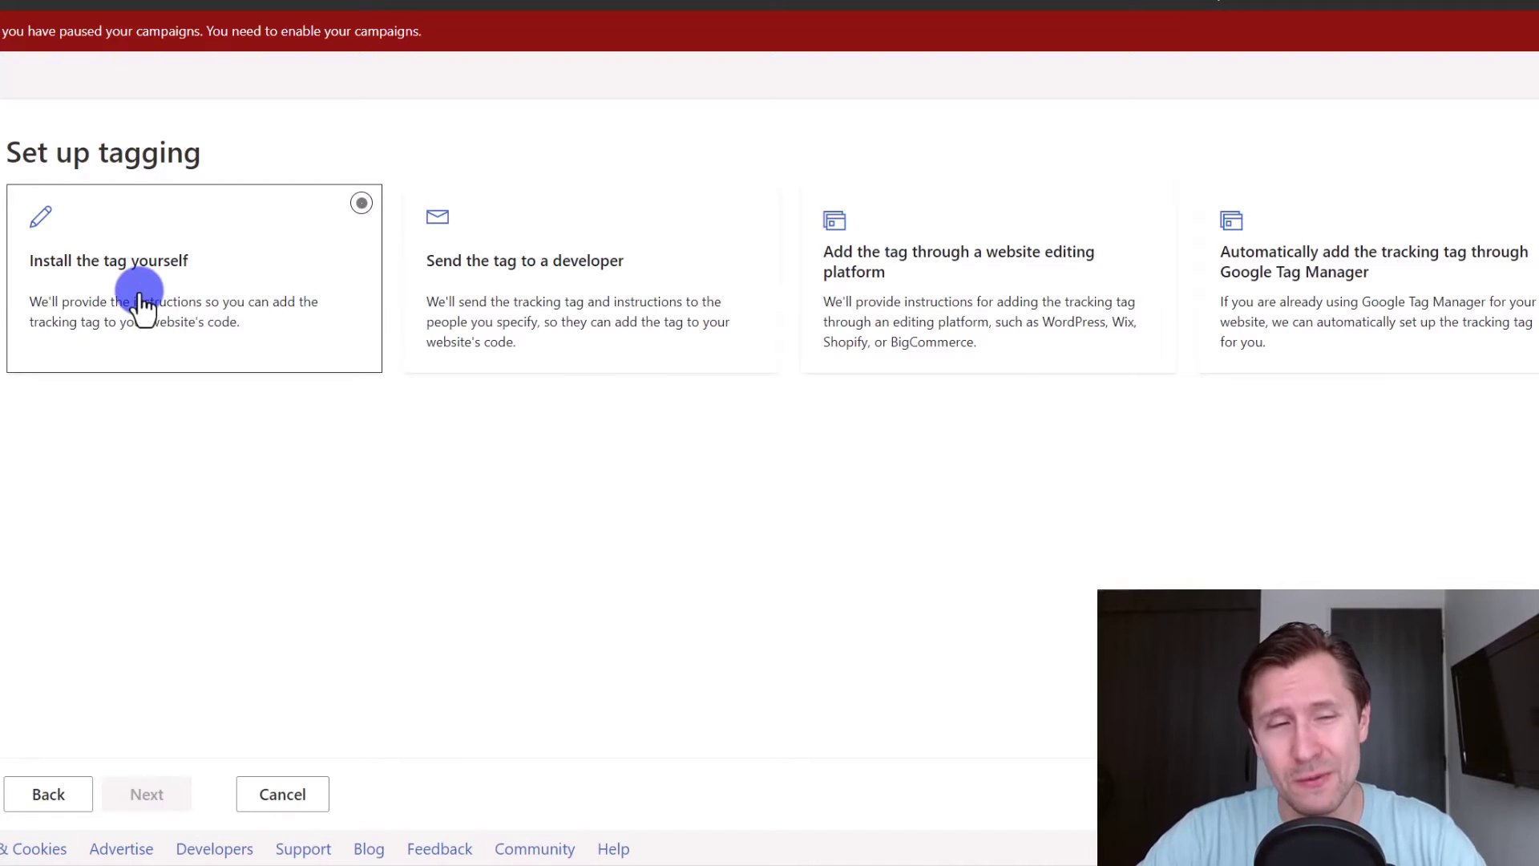
# Step: Choose to install the tag yourself and copy the UET tracking code
pyautogui.click(162, 267)
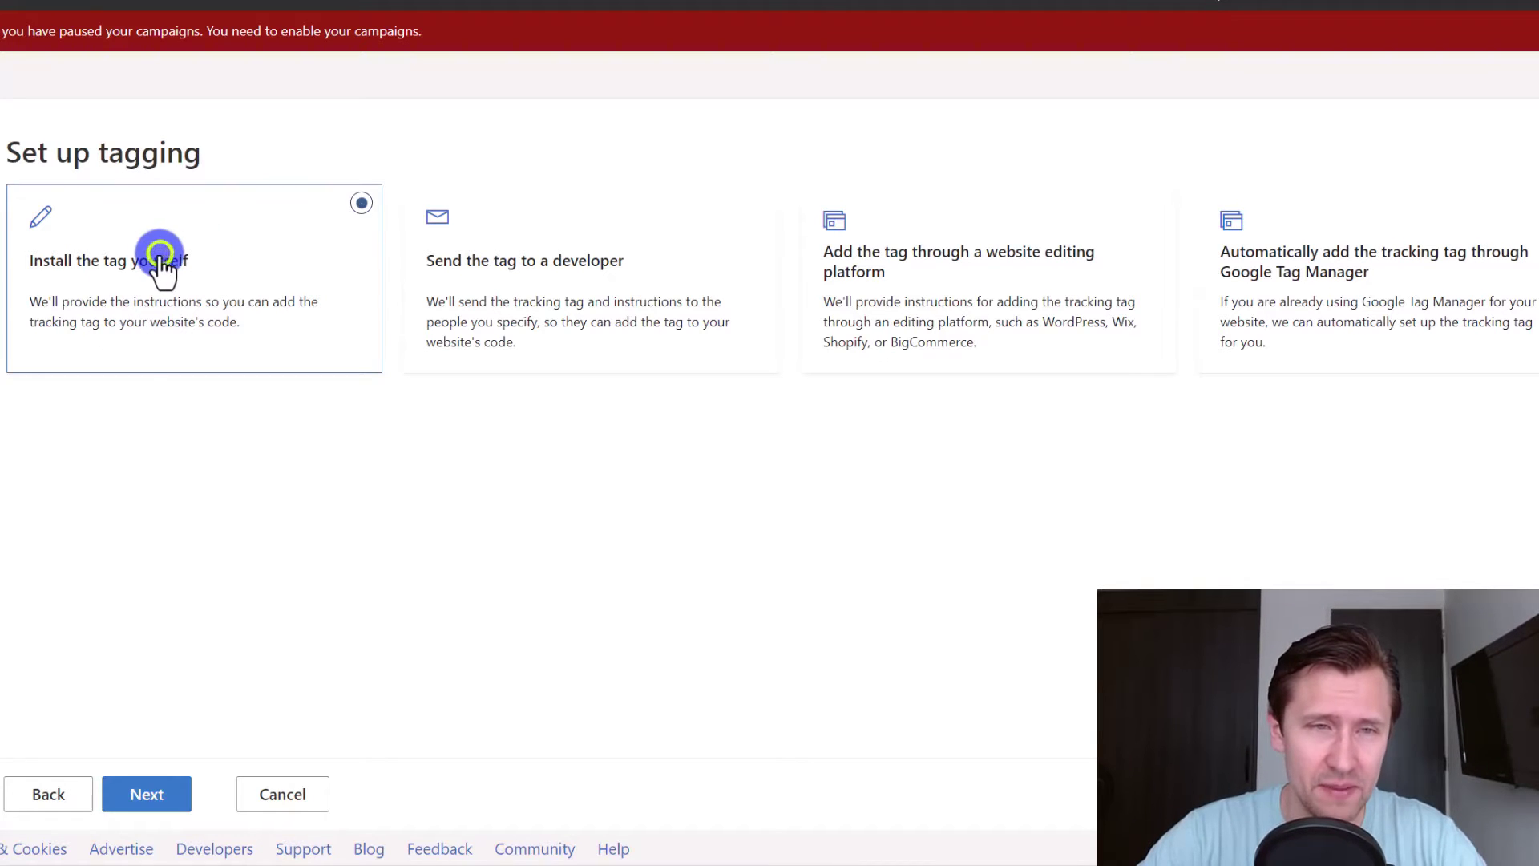
pyautogui.click(159, 781)
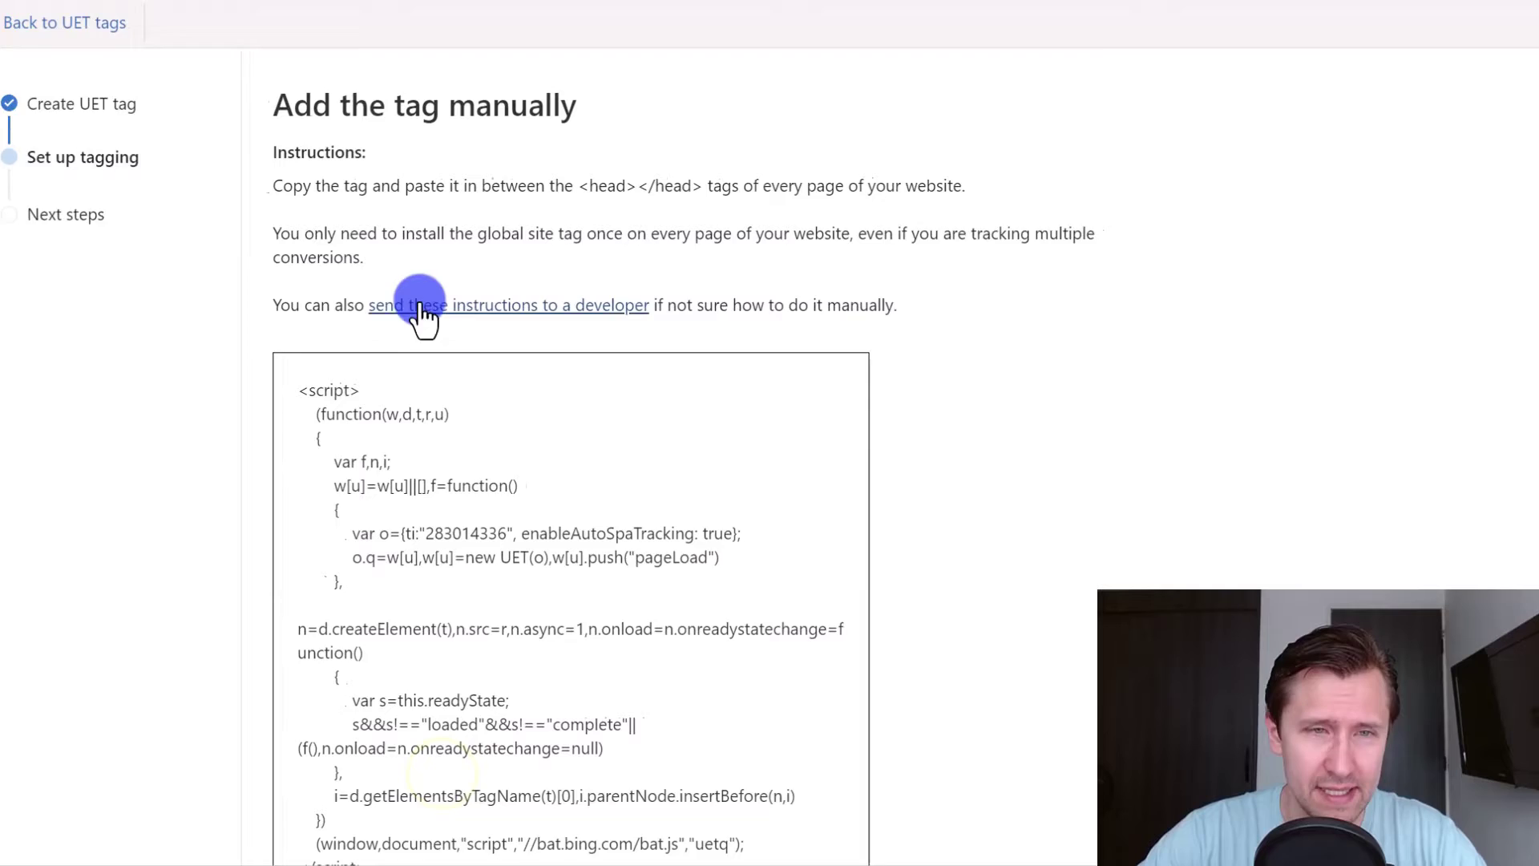
pyautogui.moveTo(337, 181); pyautogui.dragTo(676, 190)
pyautogui.click(834, 179)
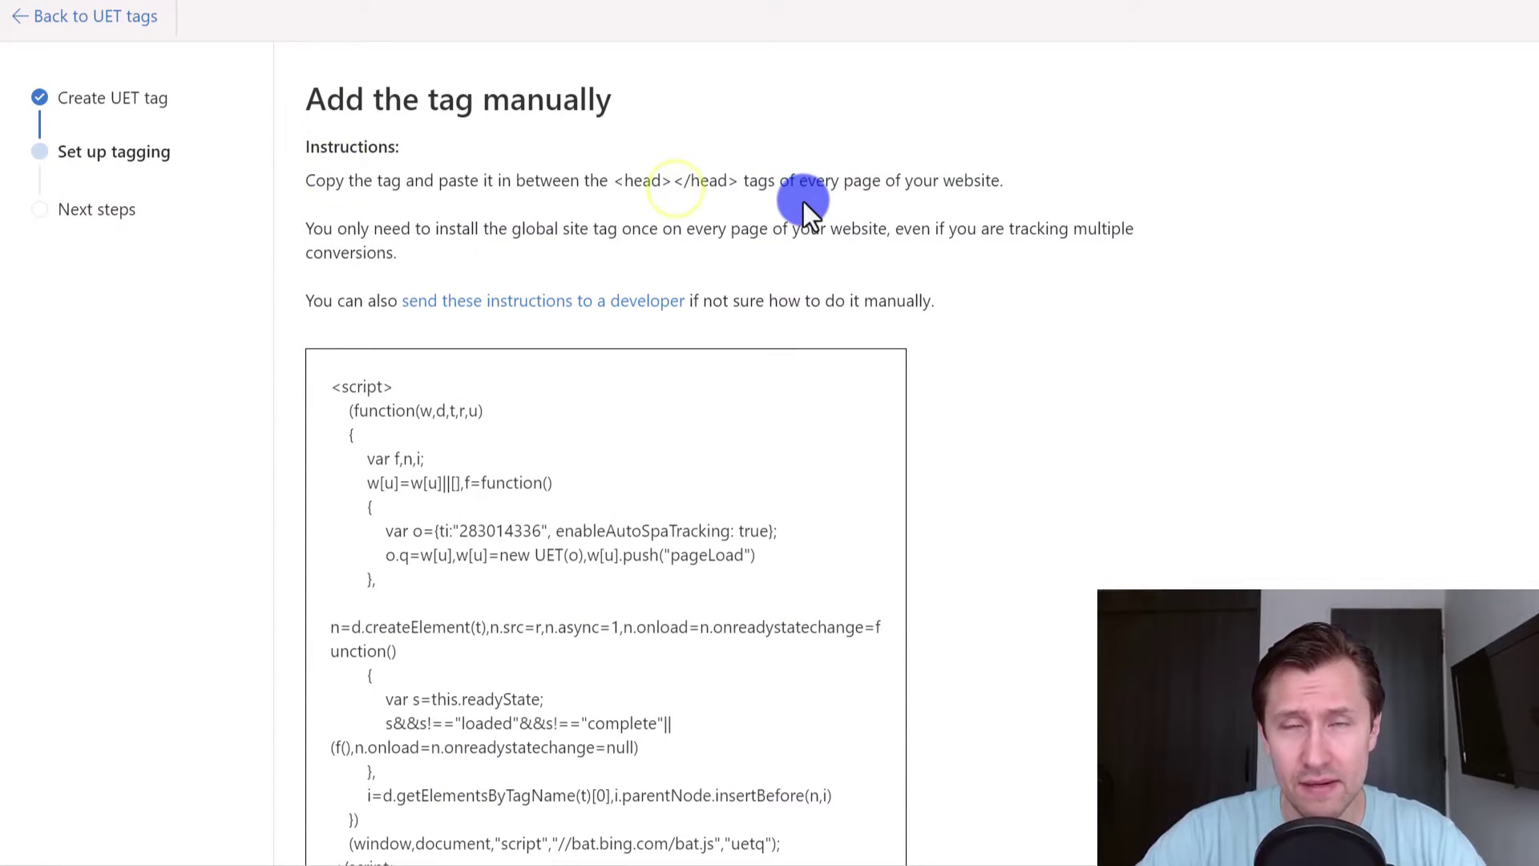
pyautogui.scroll(-3, 802, 216)
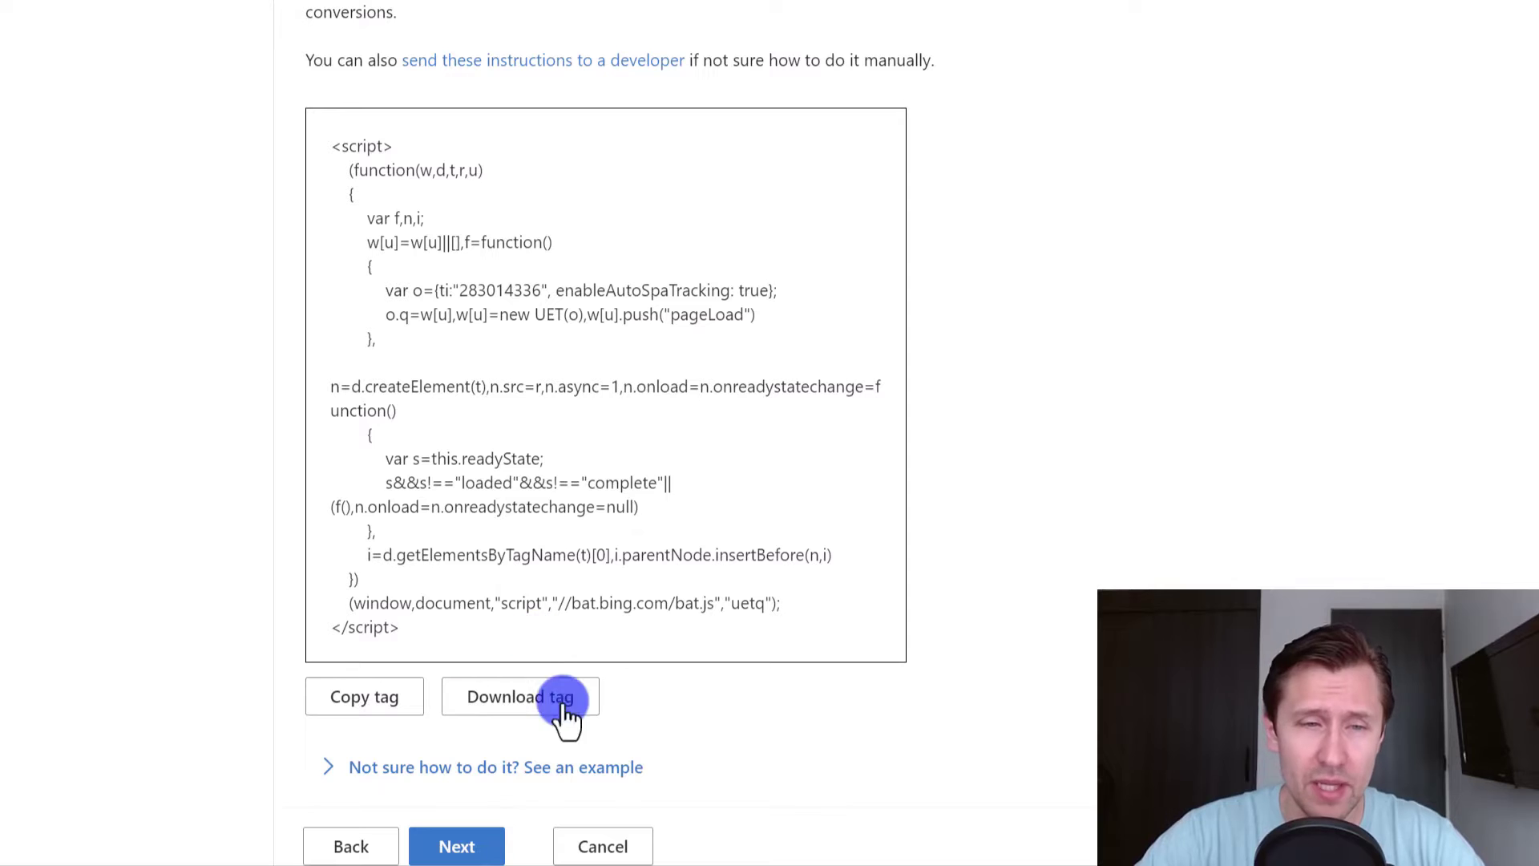
pyautogui.click(361, 697)
pyautogui.scroll(2, 725, 436)
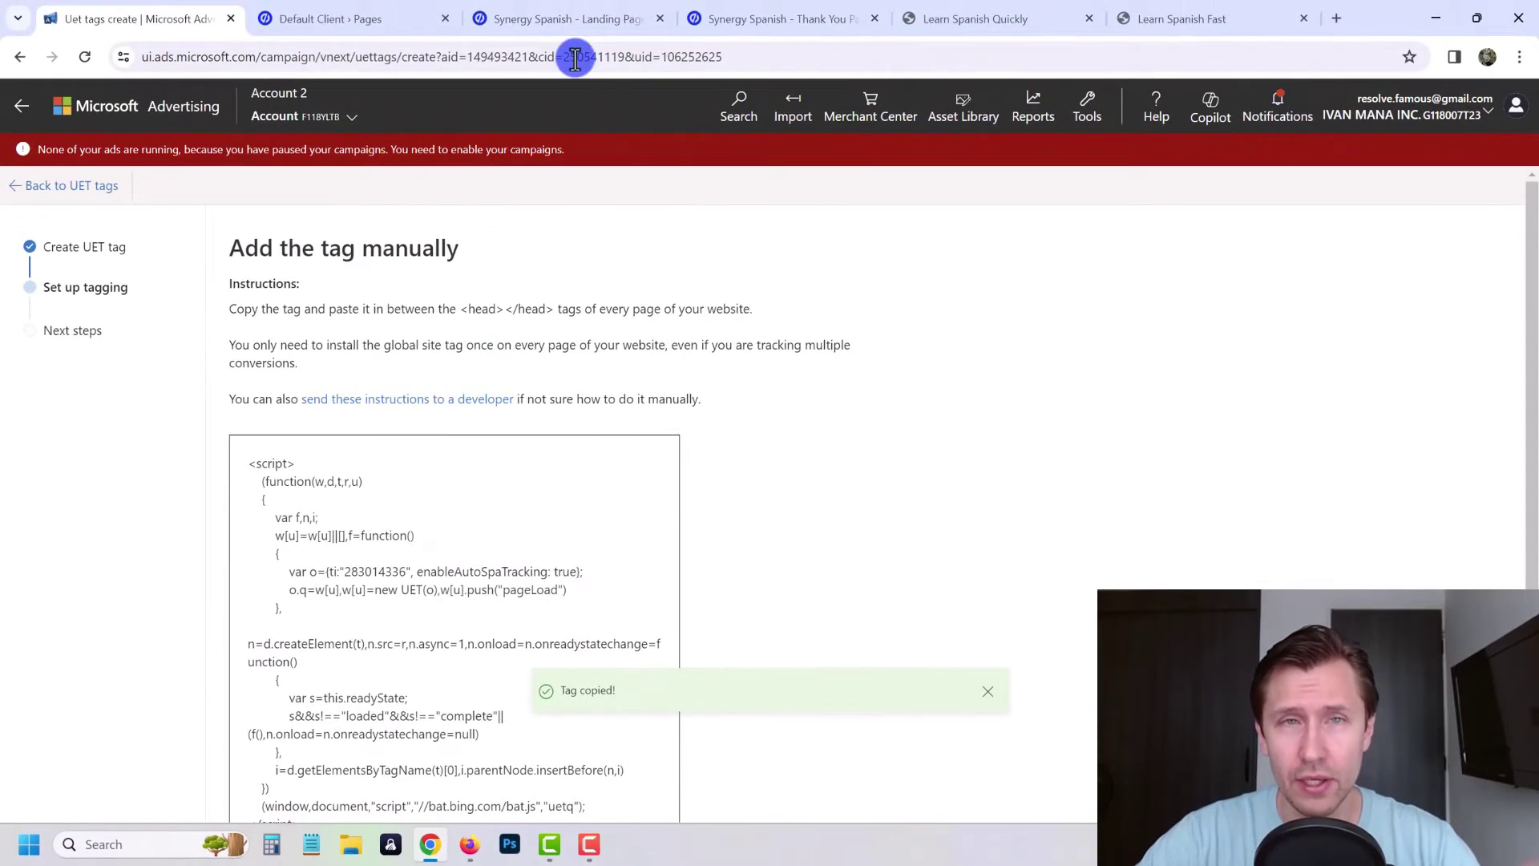
# Step: Open the Synergy Spanish landing page and Thank You Page in the editor, landing page in front
pyautogui.click(573, 18)
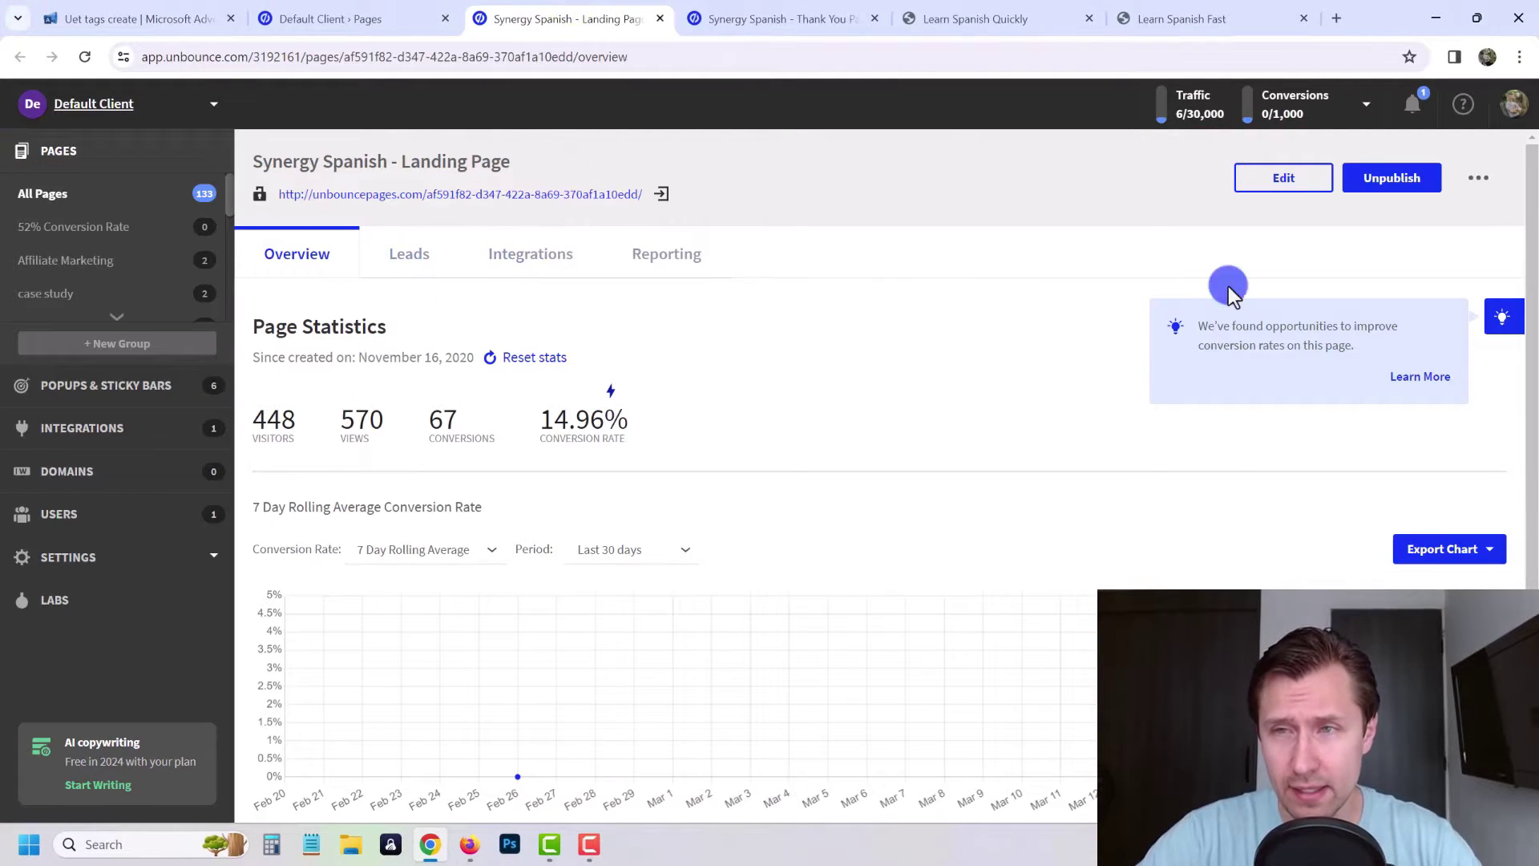
pyautogui.click(1276, 178)
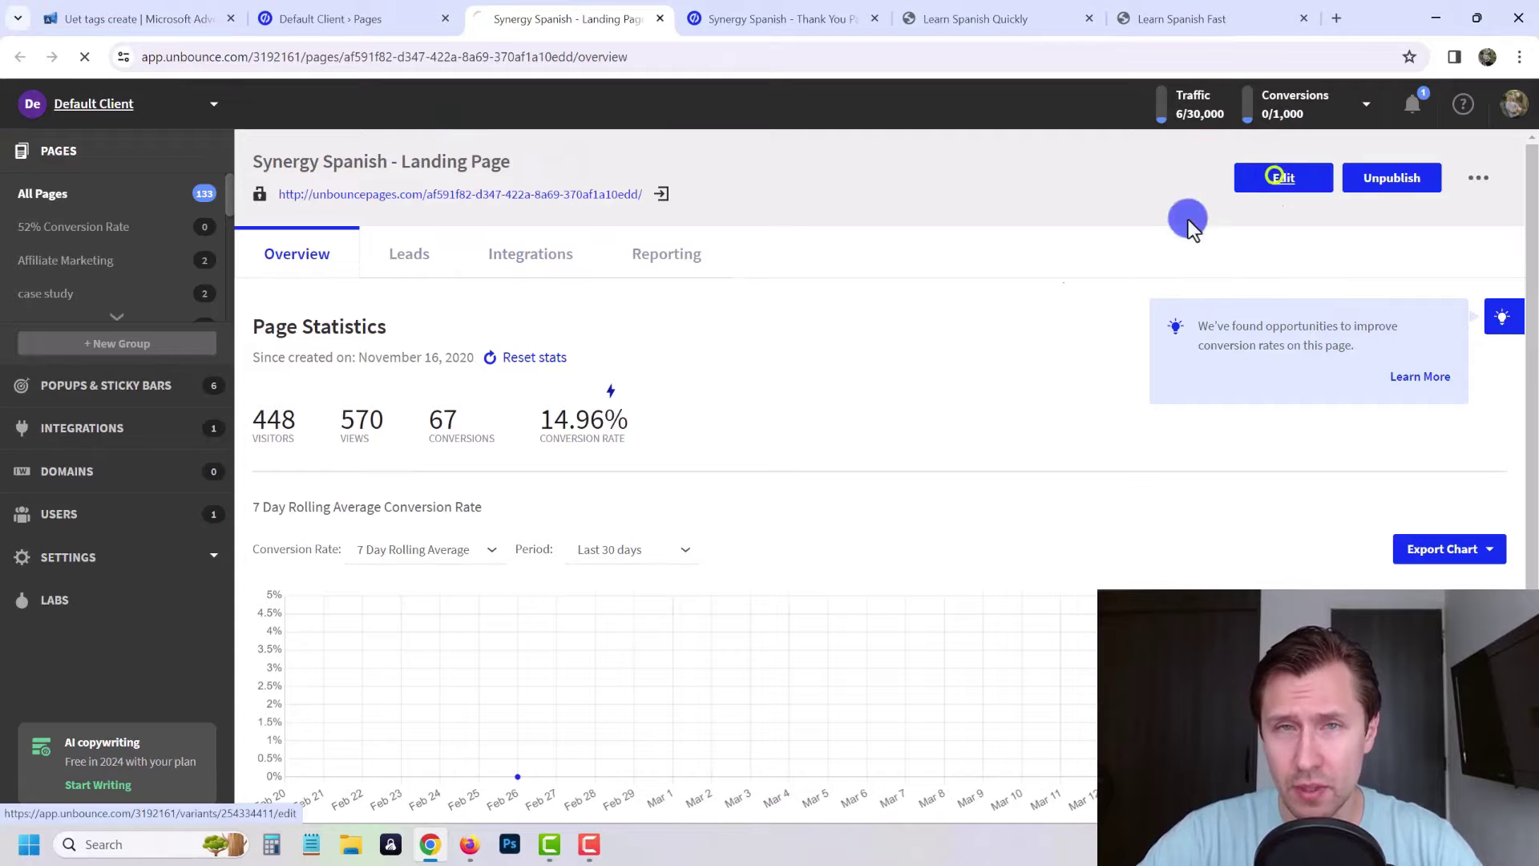
pyautogui.click(769, 12)
pyautogui.click(1284, 178)
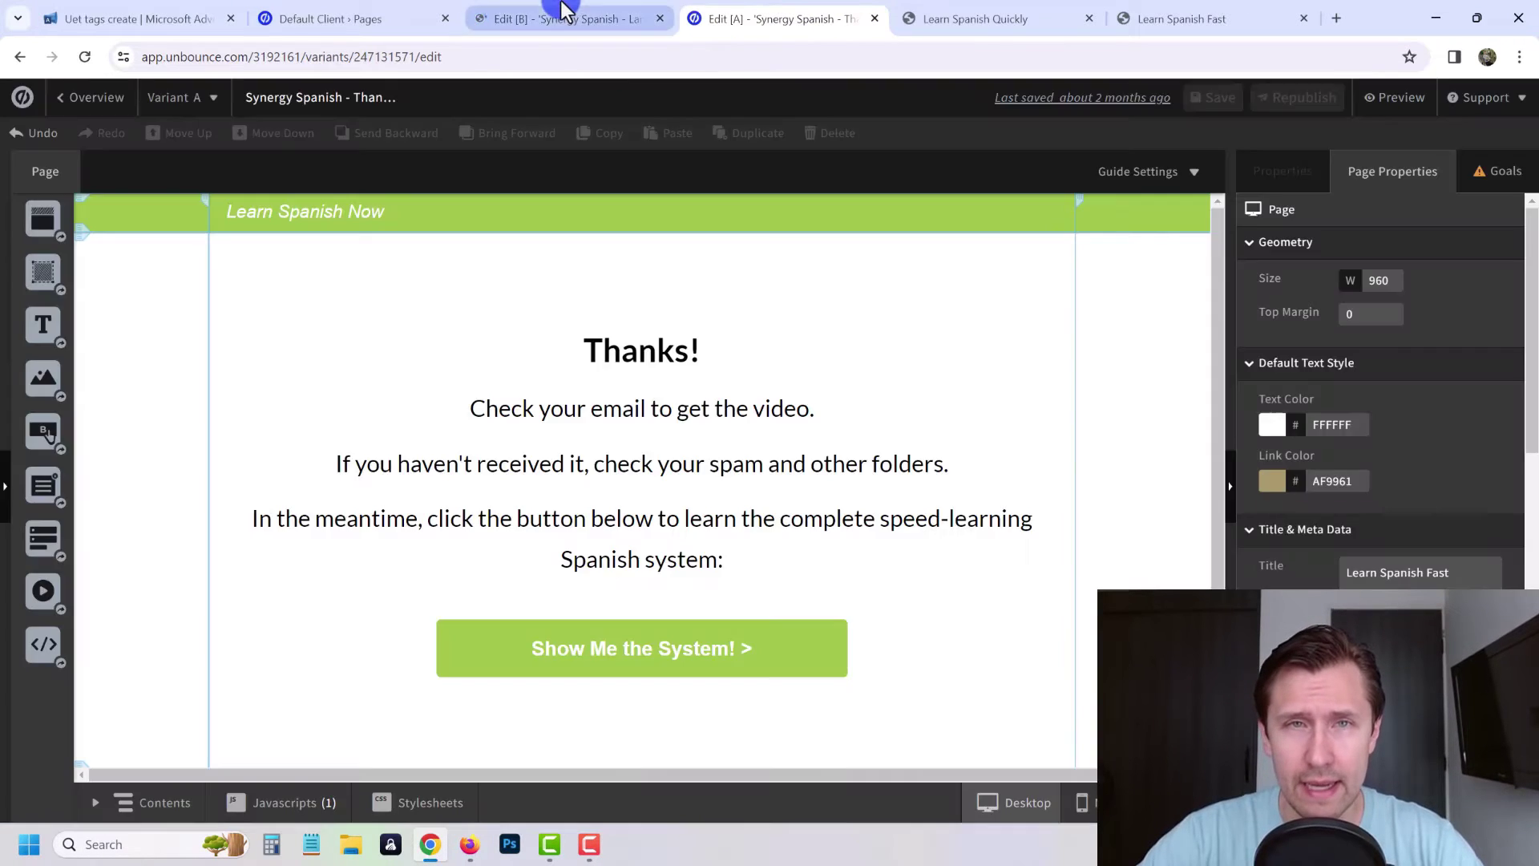
pyautogui.click(565, 12)
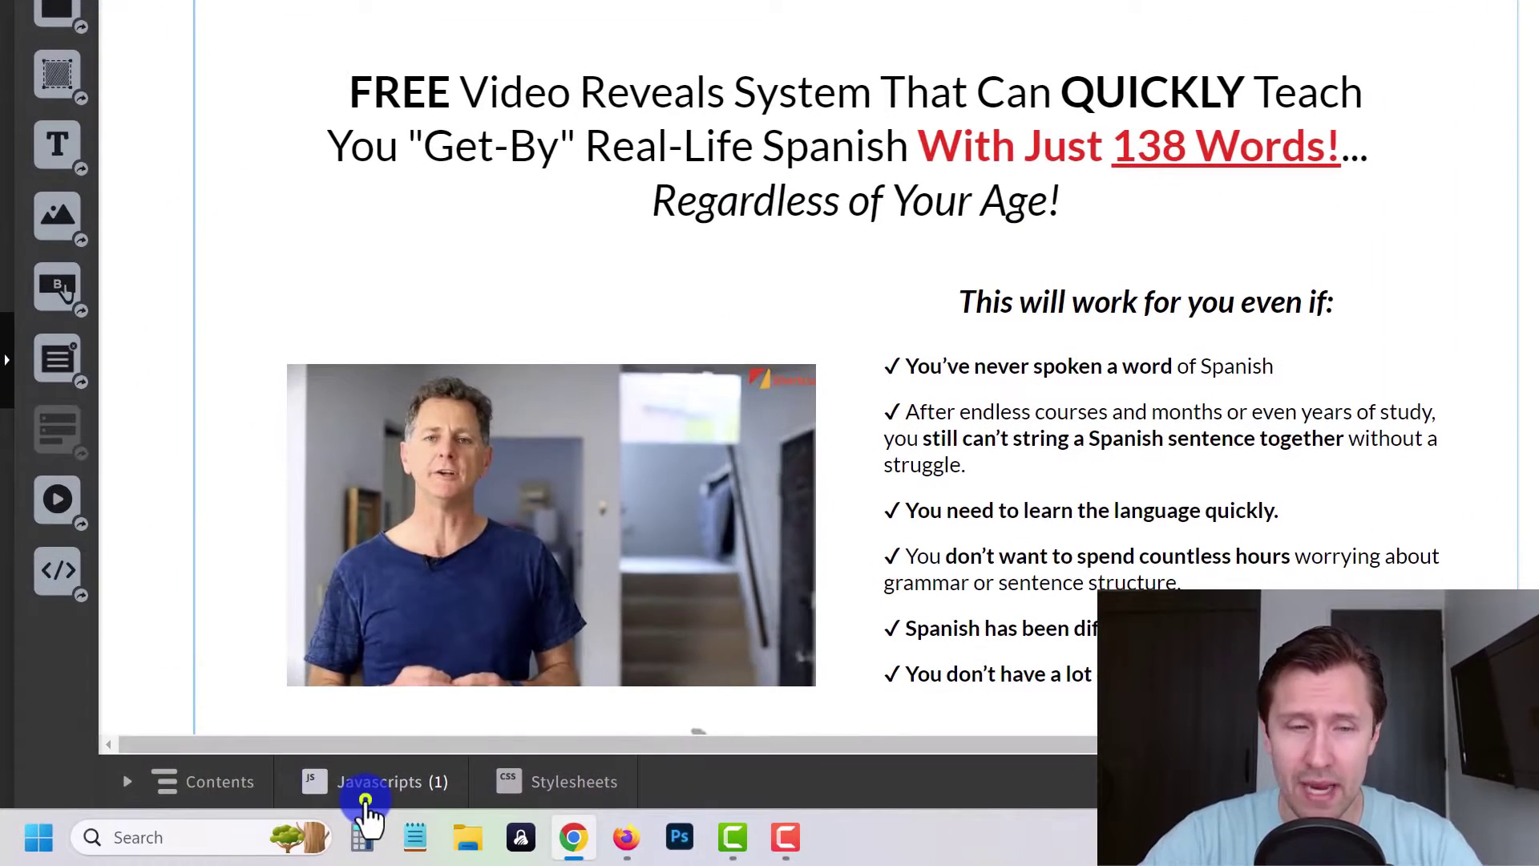
# Step: Add a head-placed JavaScript named 'Microsoft Ads UET Tag' containing the pasted UET code
pyautogui.click(366, 801)
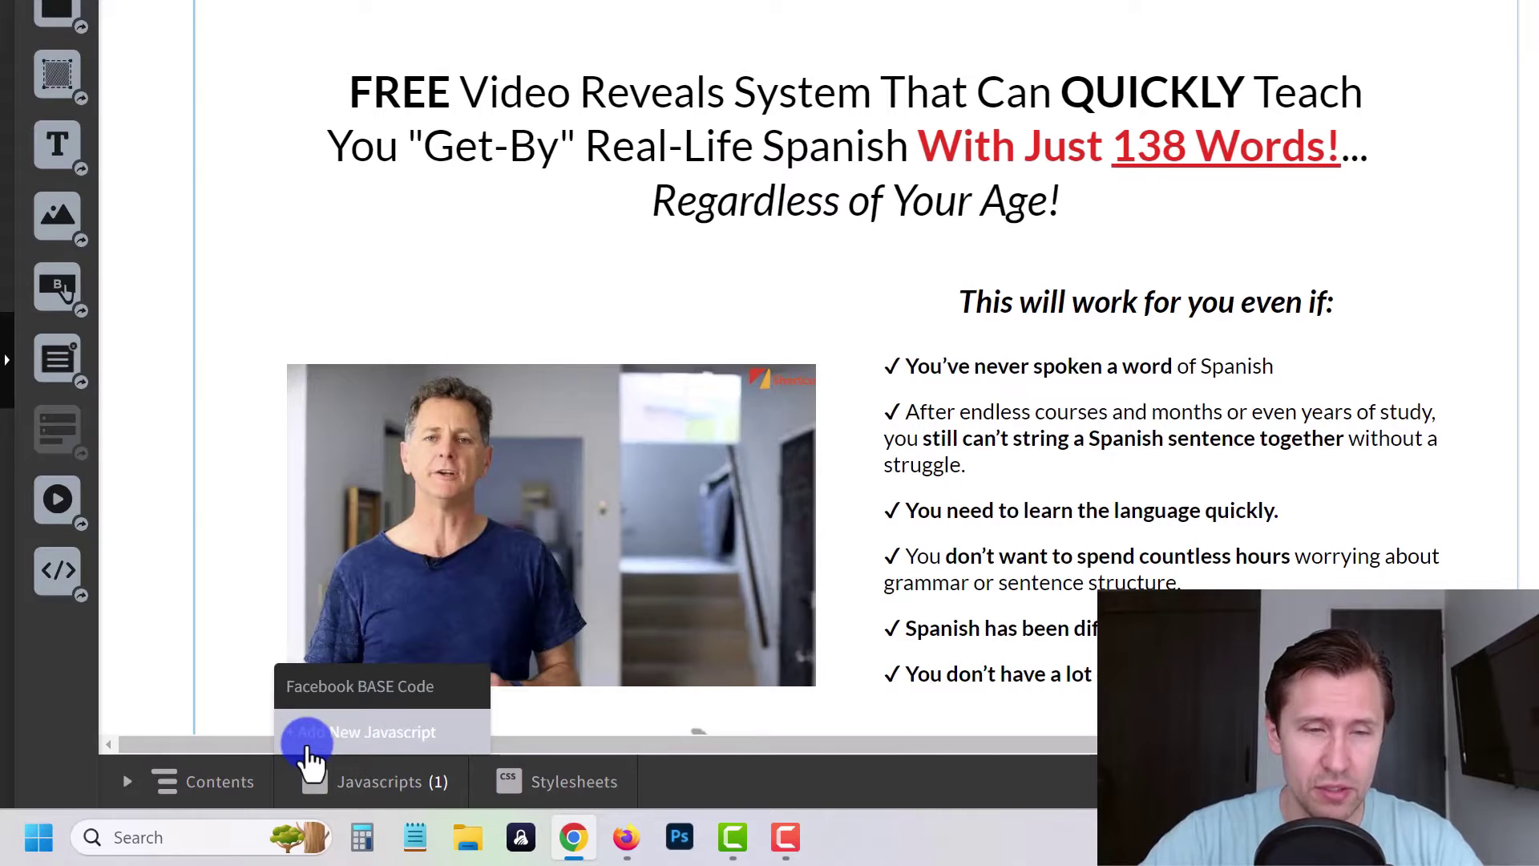
pyautogui.click(358, 732)
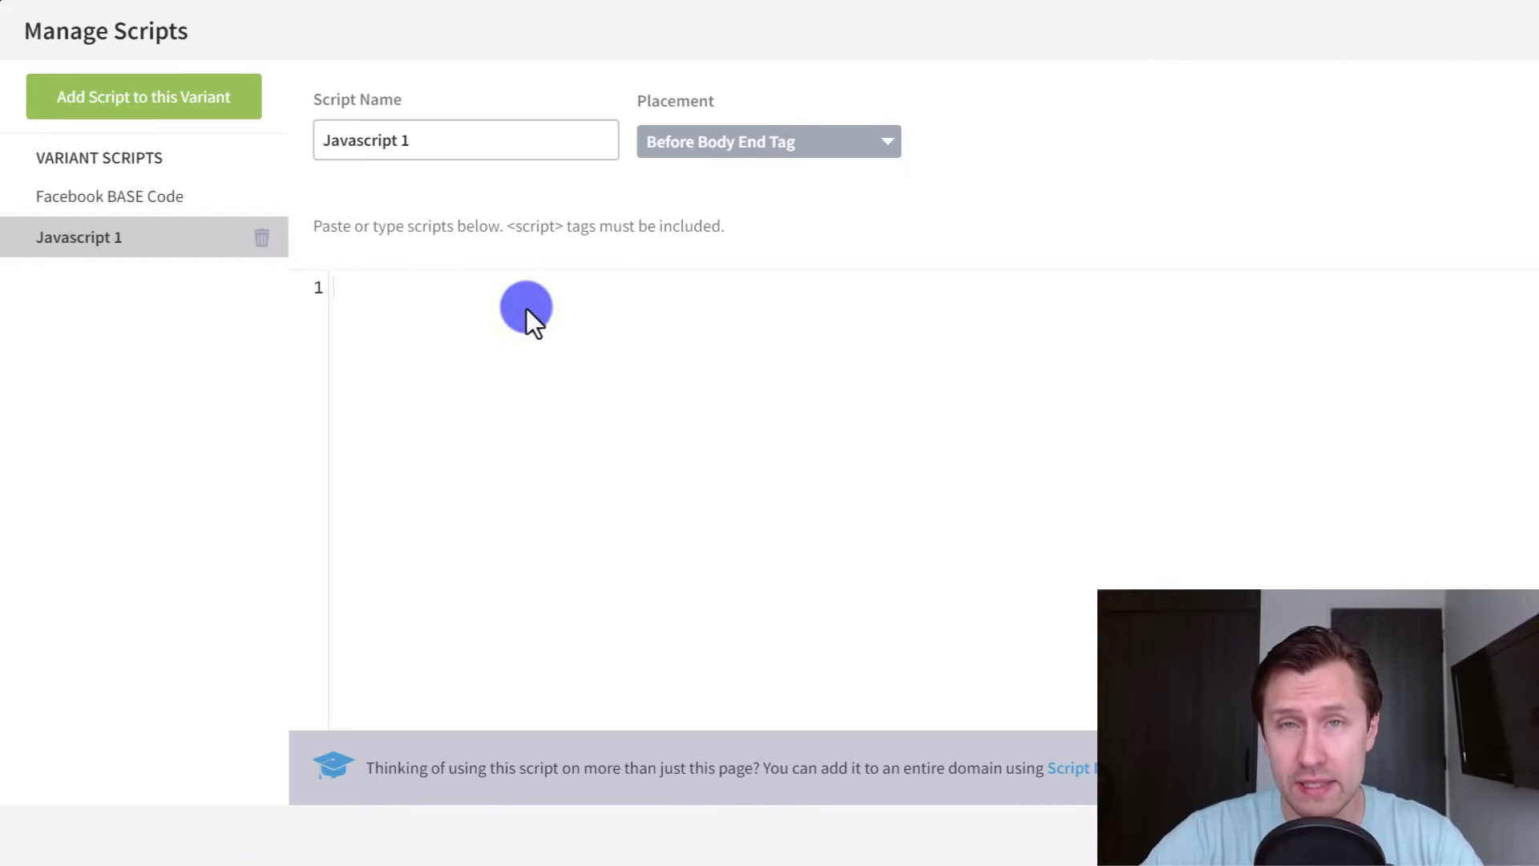
pyautogui.hotkey('ctrl', 'v')
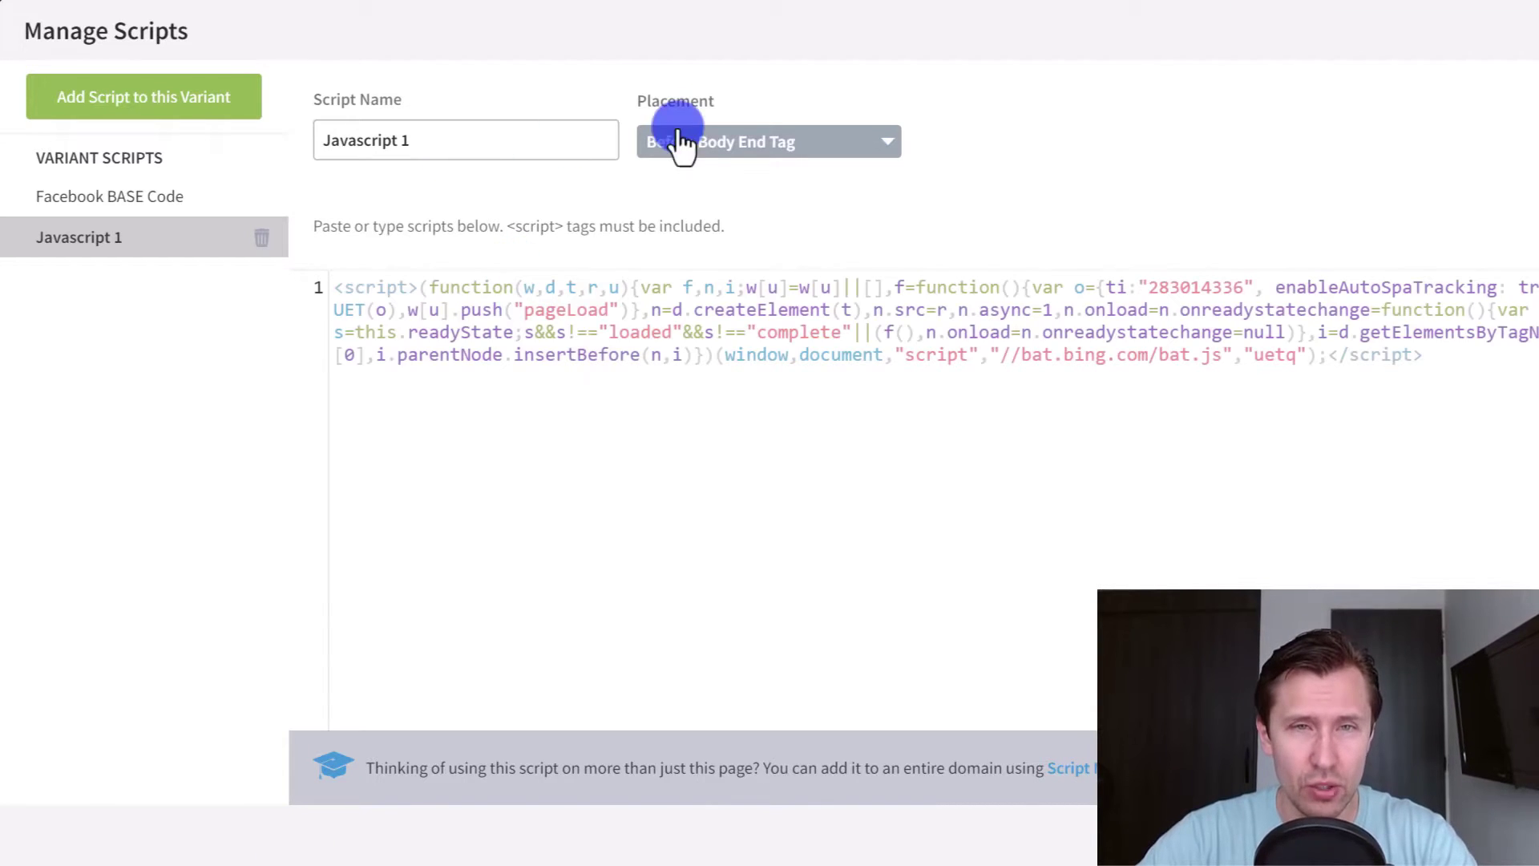
pyautogui.click(711, 137)
pyautogui.click(690, 261)
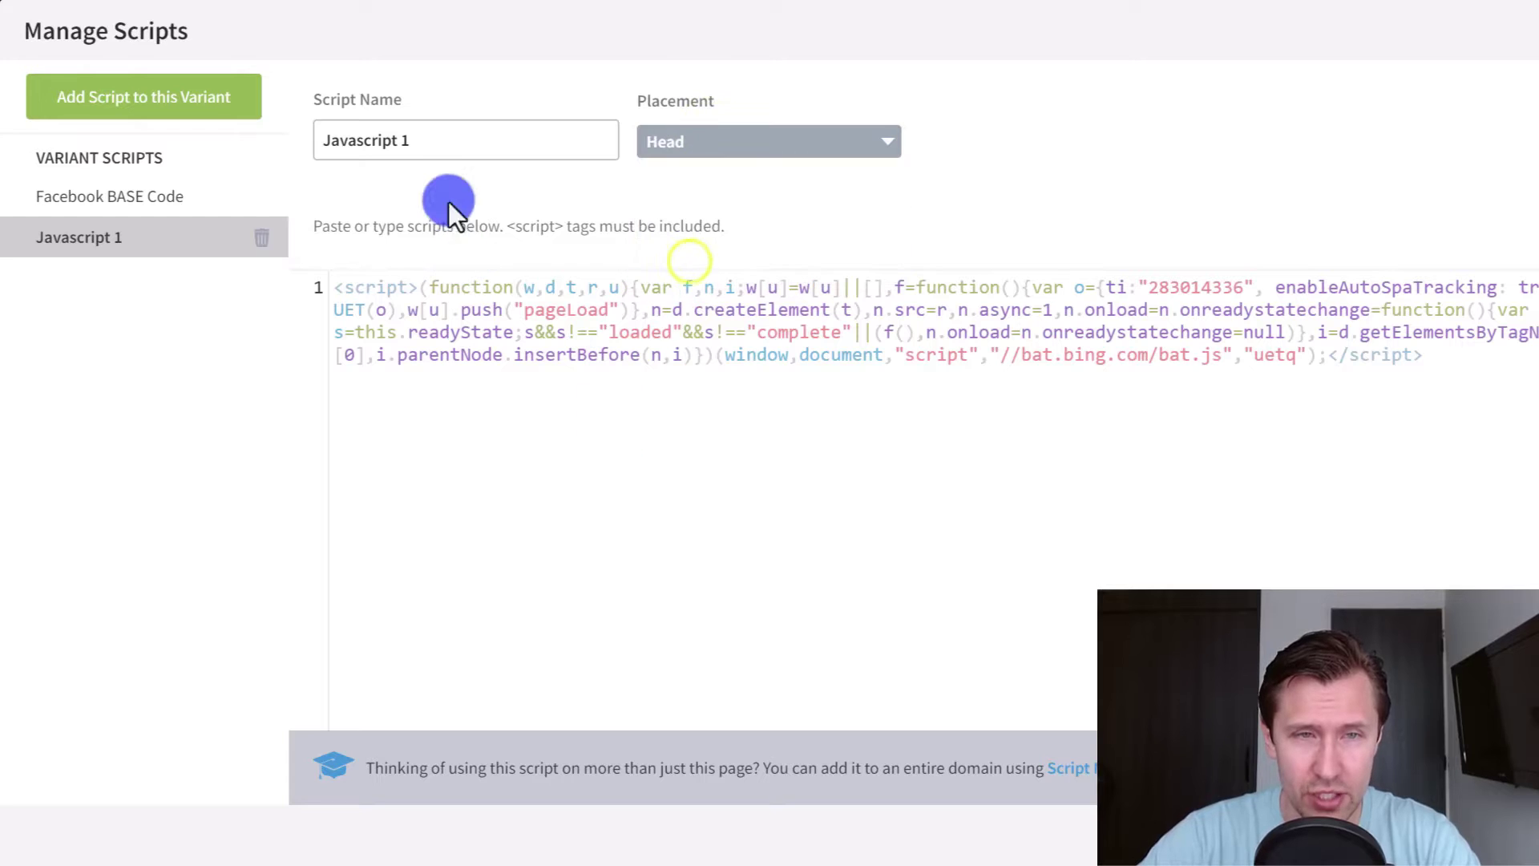
pyautogui.click(407, 140)
pyautogui.tripleClick(408, 141)
pyautogui.write('Mi')
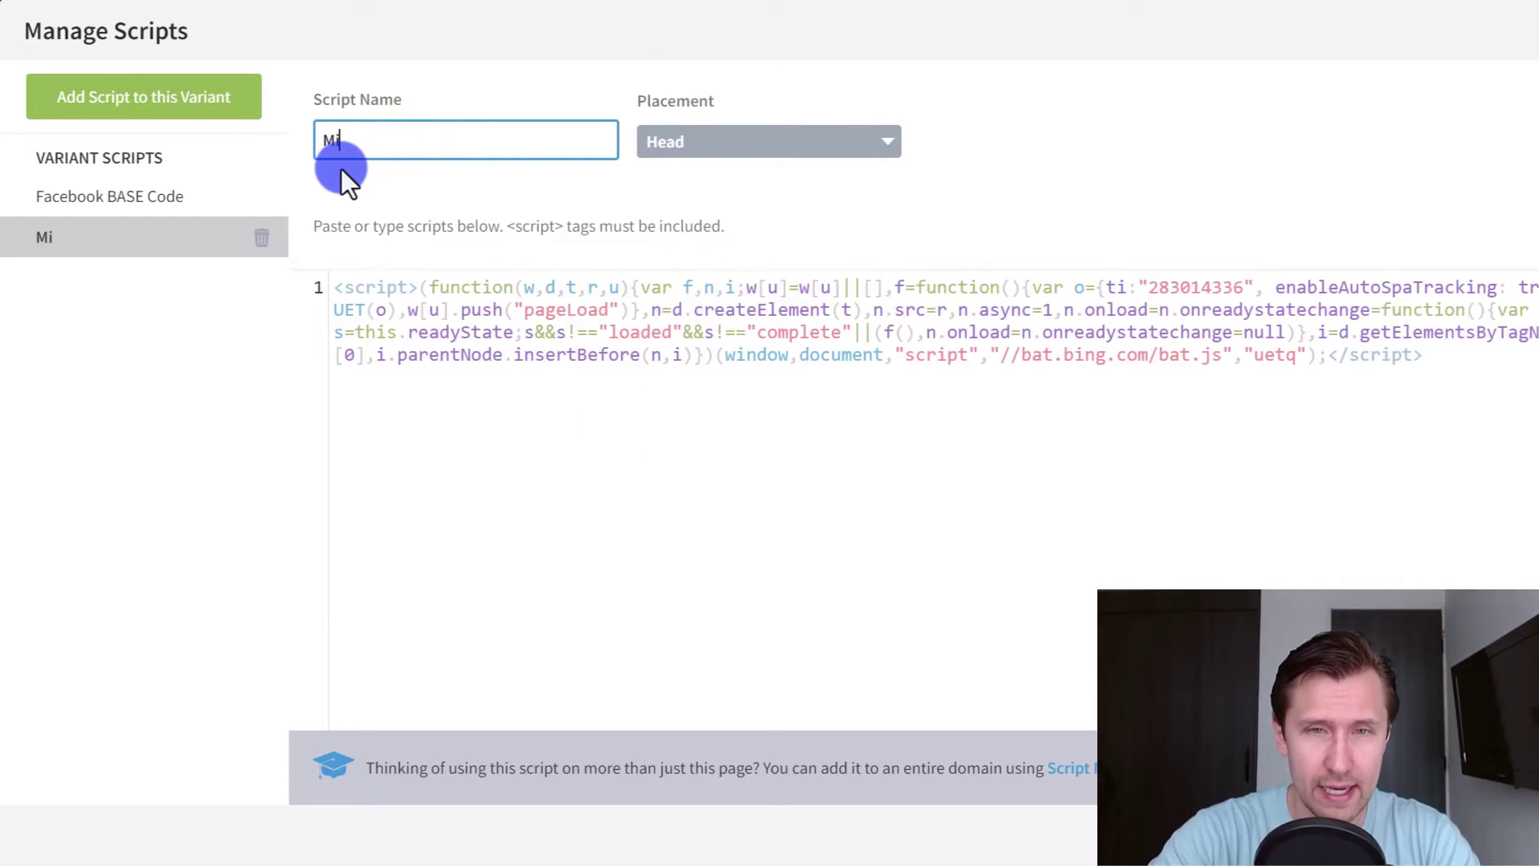
pyautogui.write('cros')
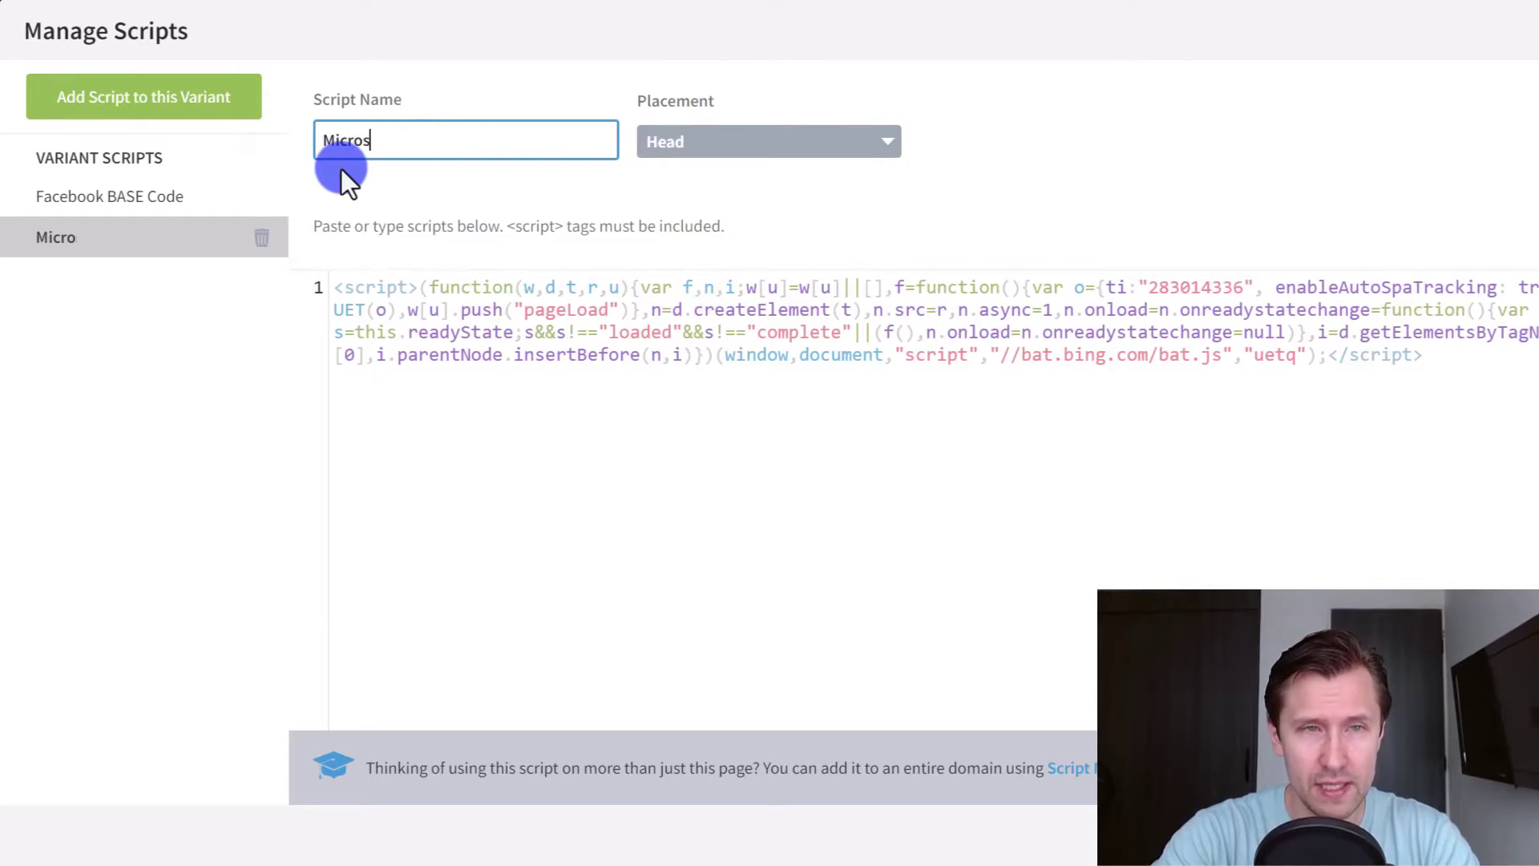
pyautogui.write('oft Ads UET T')
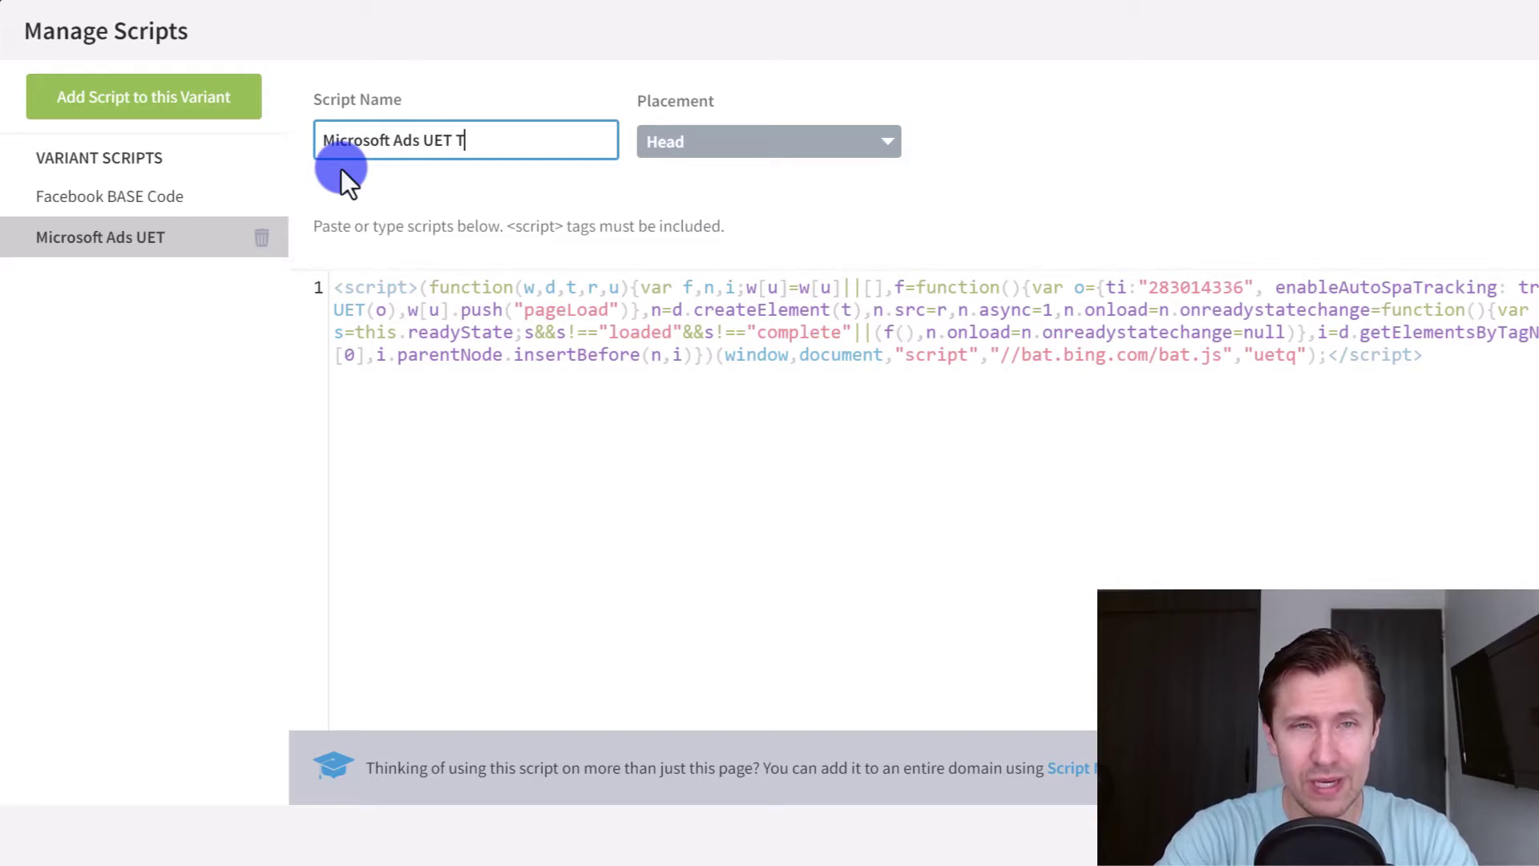
pyautogui.write('ag')
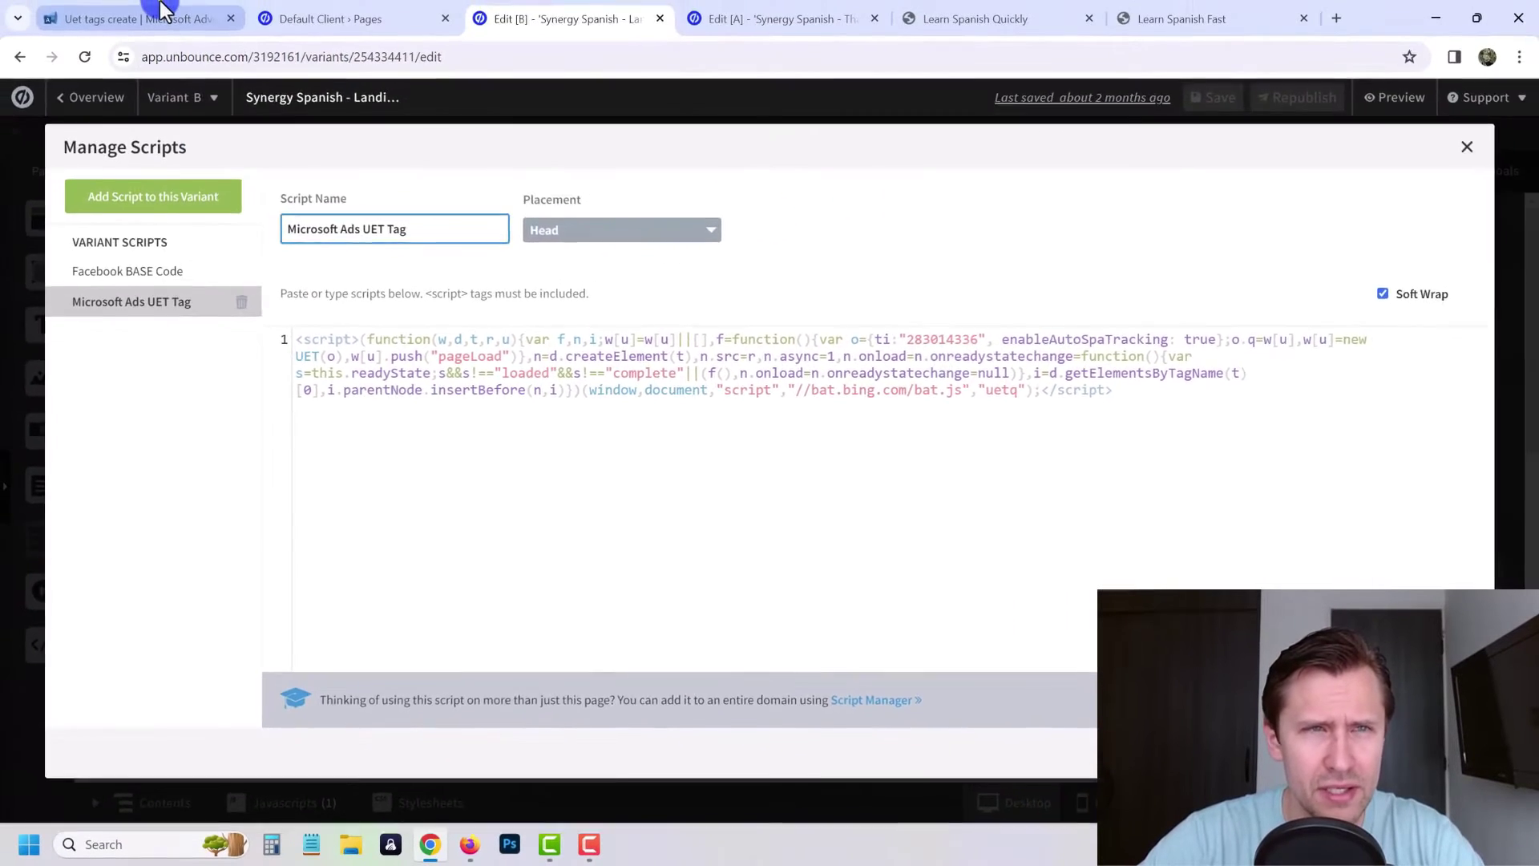
# Step: Save and republish the Variant B landing page with the new script
pyautogui.click(165, 10)
pyautogui.scroll(-2, 385, 584)
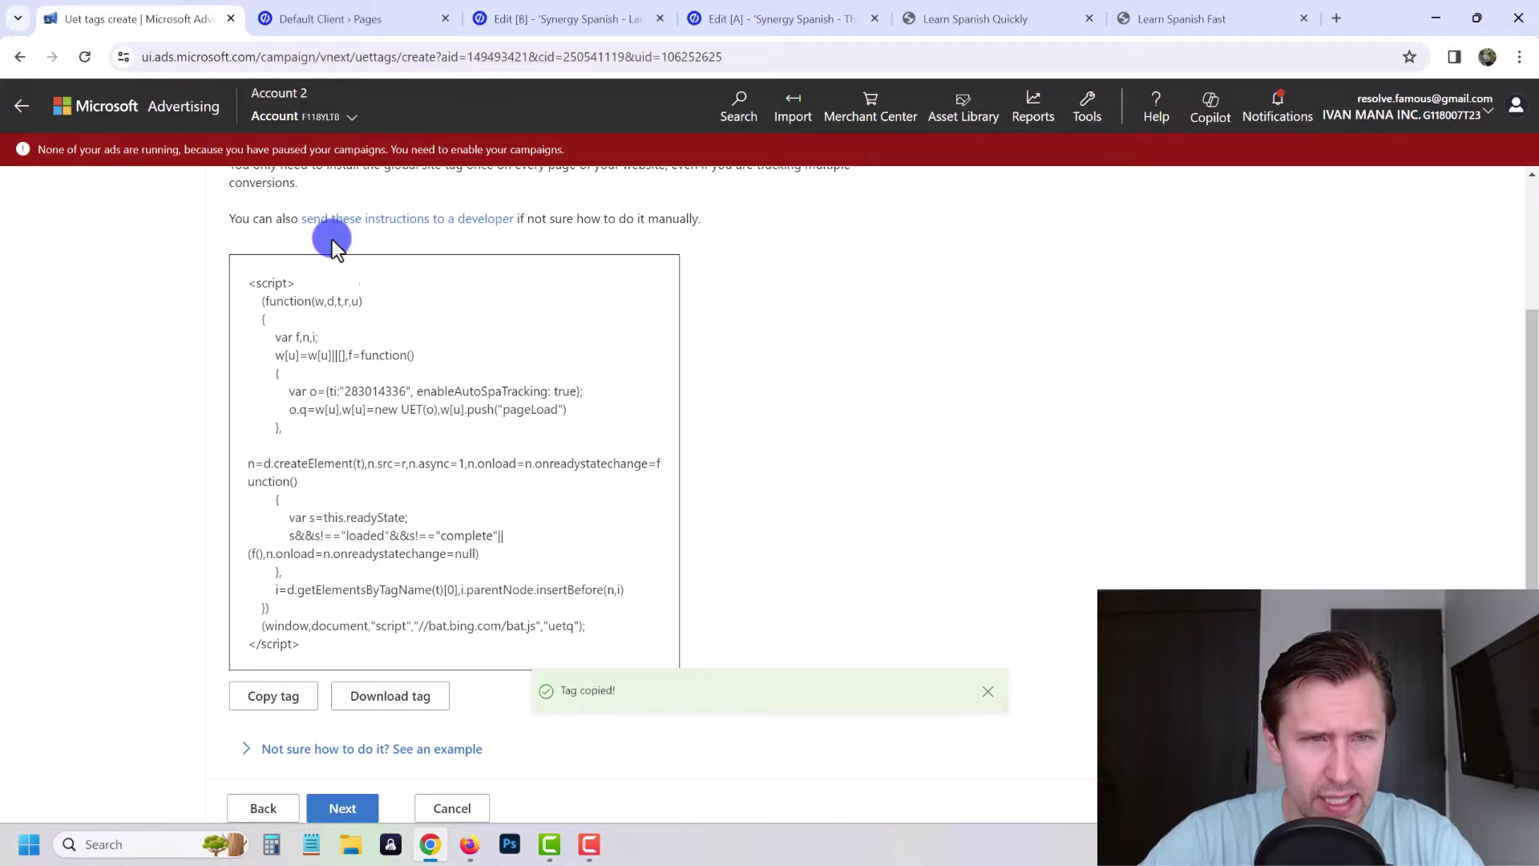
pyautogui.click(492, 24)
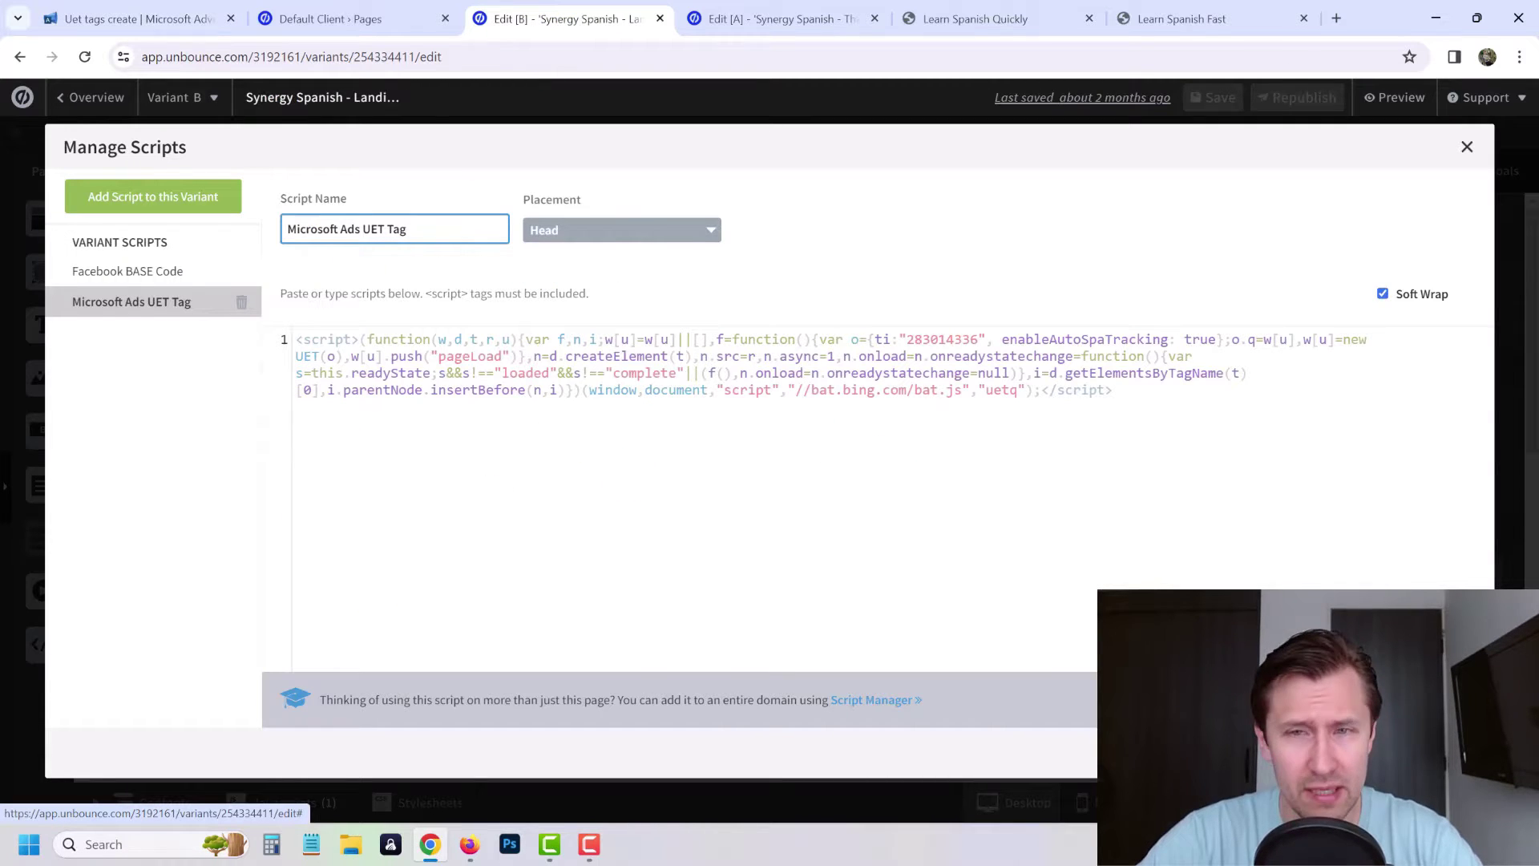
pyautogui.click(1427, 752)
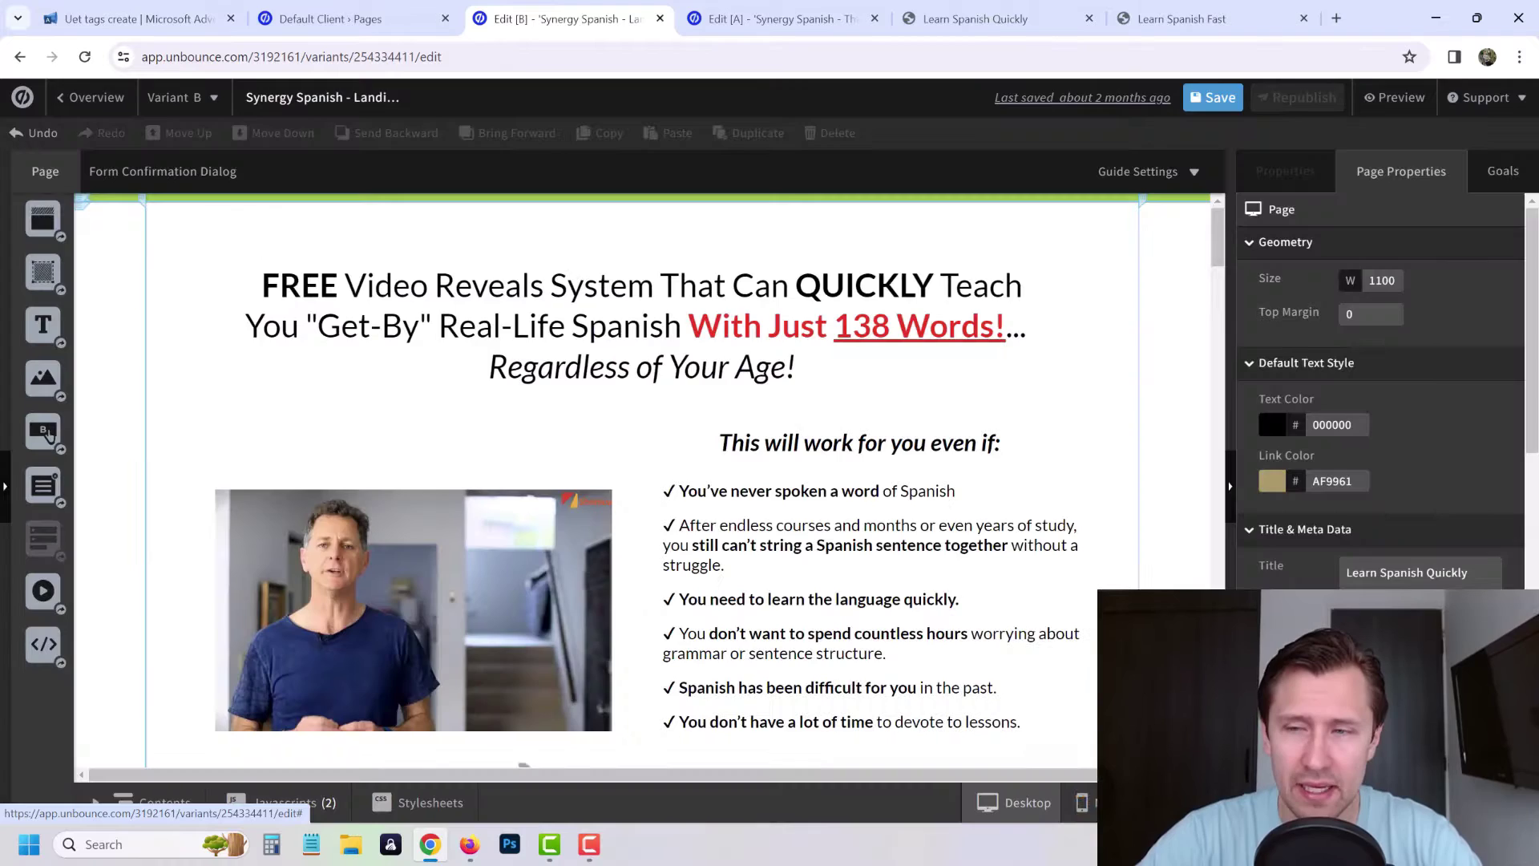
pyautogui.click(1200, 98)
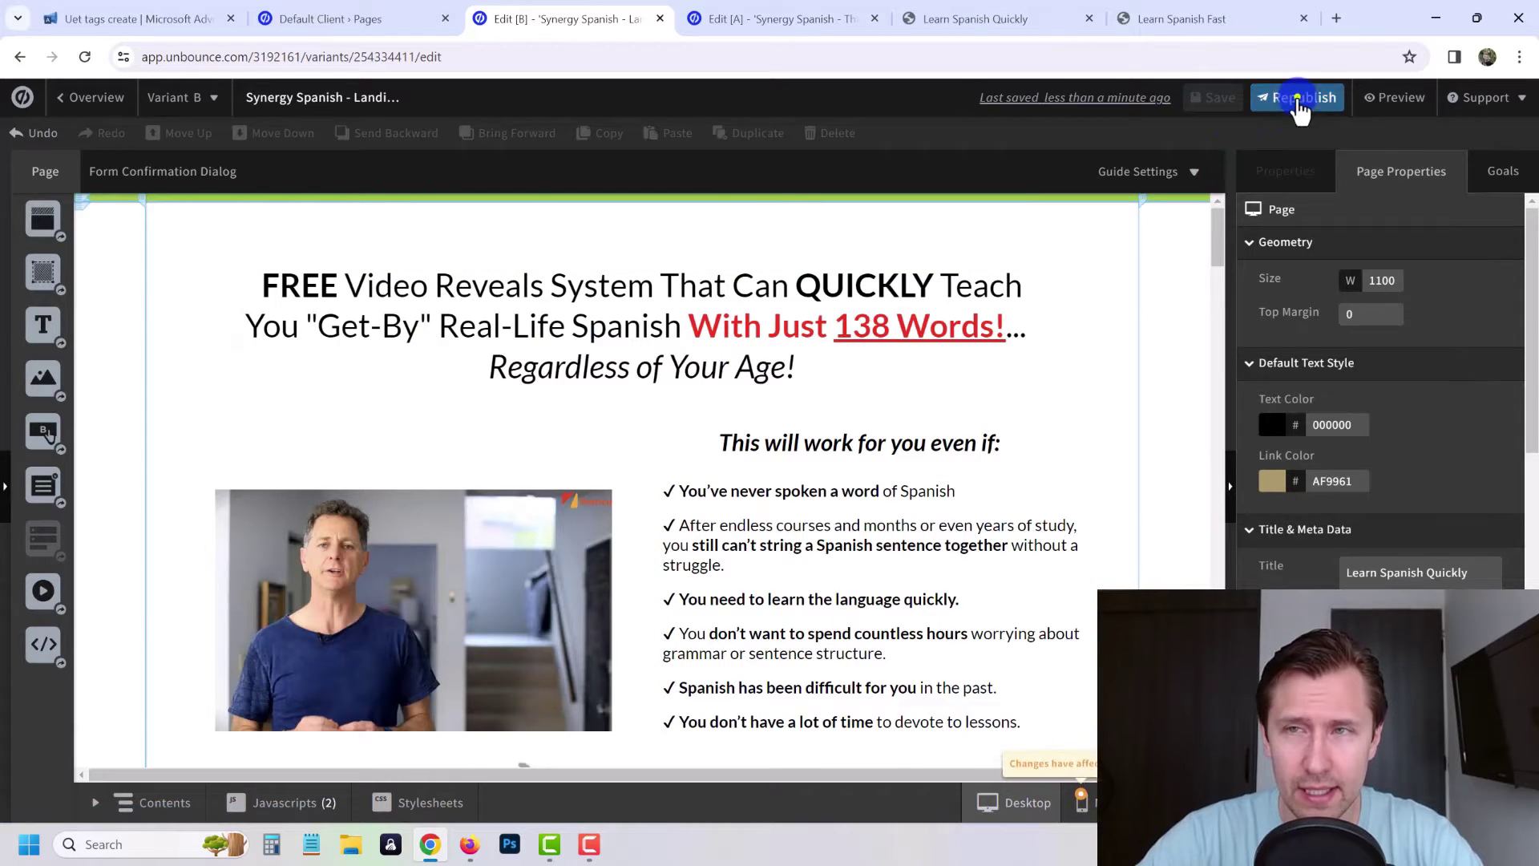
pyautogui.click(1297, 99)
pyautogui.click(938, 665)
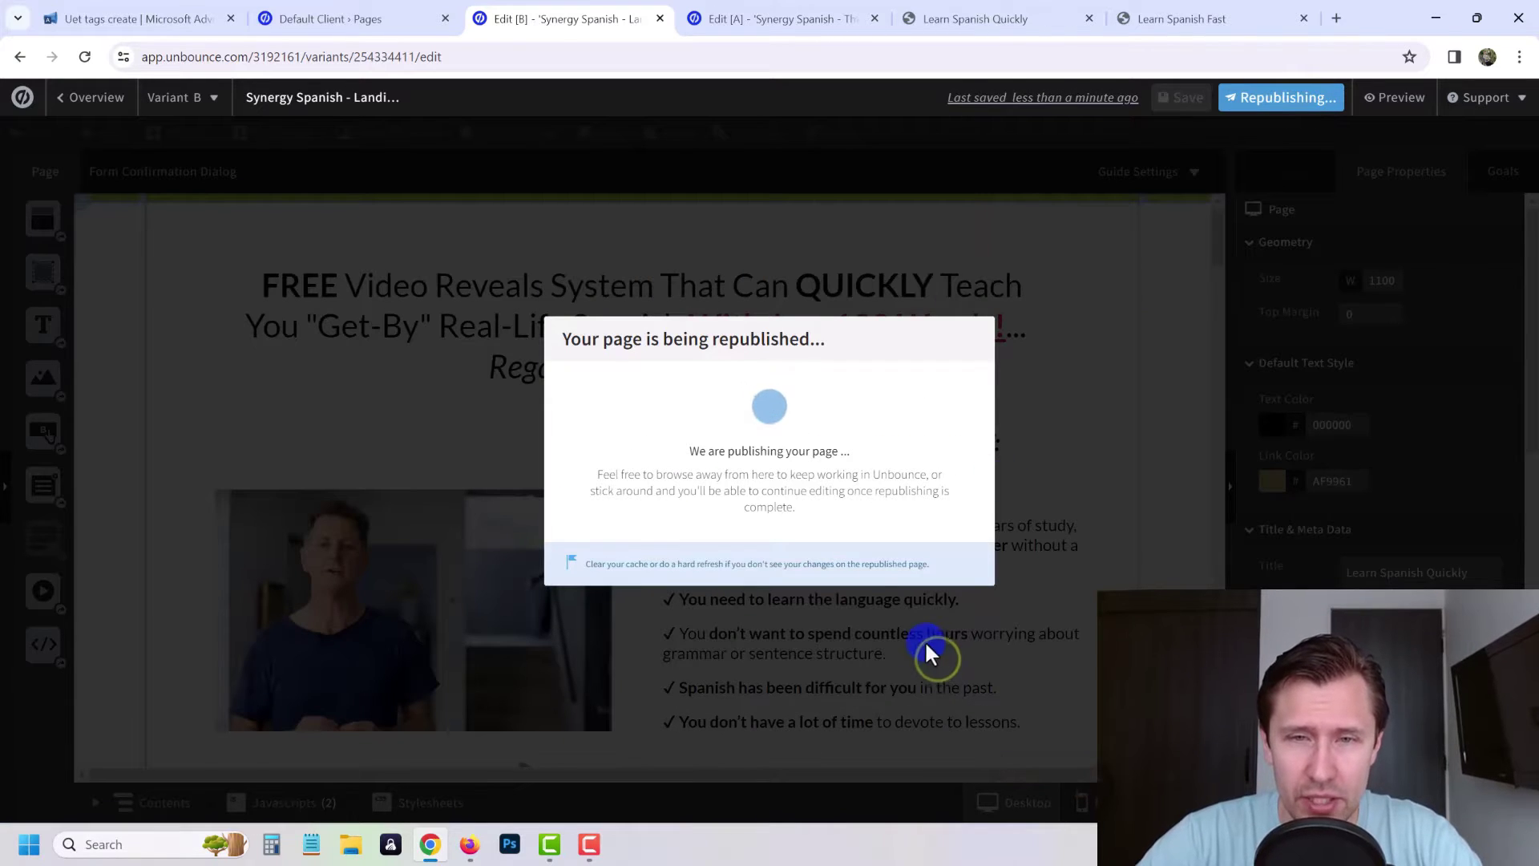
pyautogui.click(947, 566)
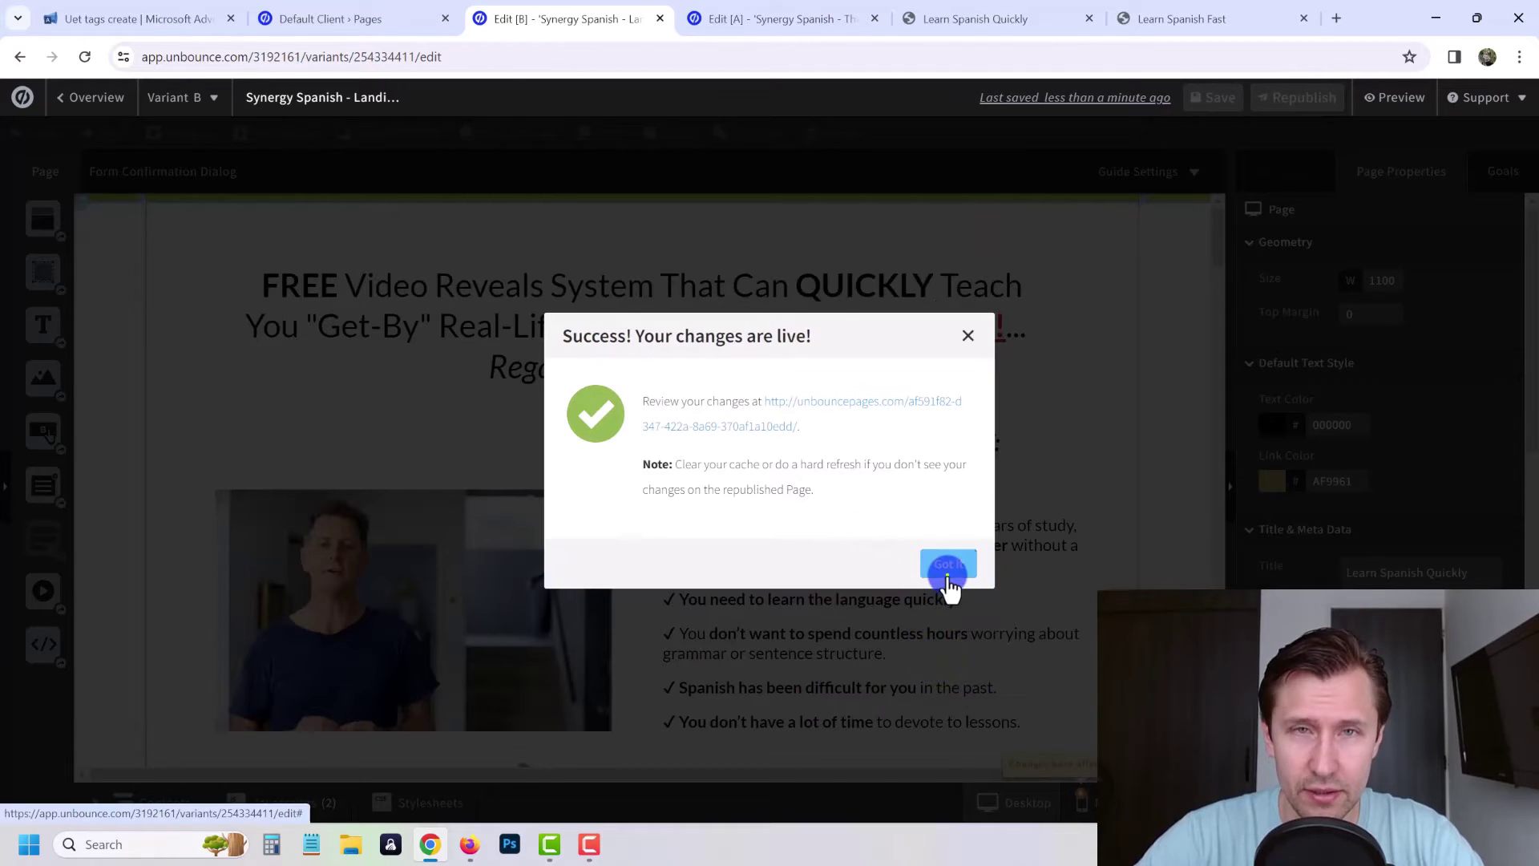
# Step: On the Variant A thanks page, add the pasted UET tag as a head script named 'Microsoft Ads UET Tag'
pyautogui.click(814, 15)
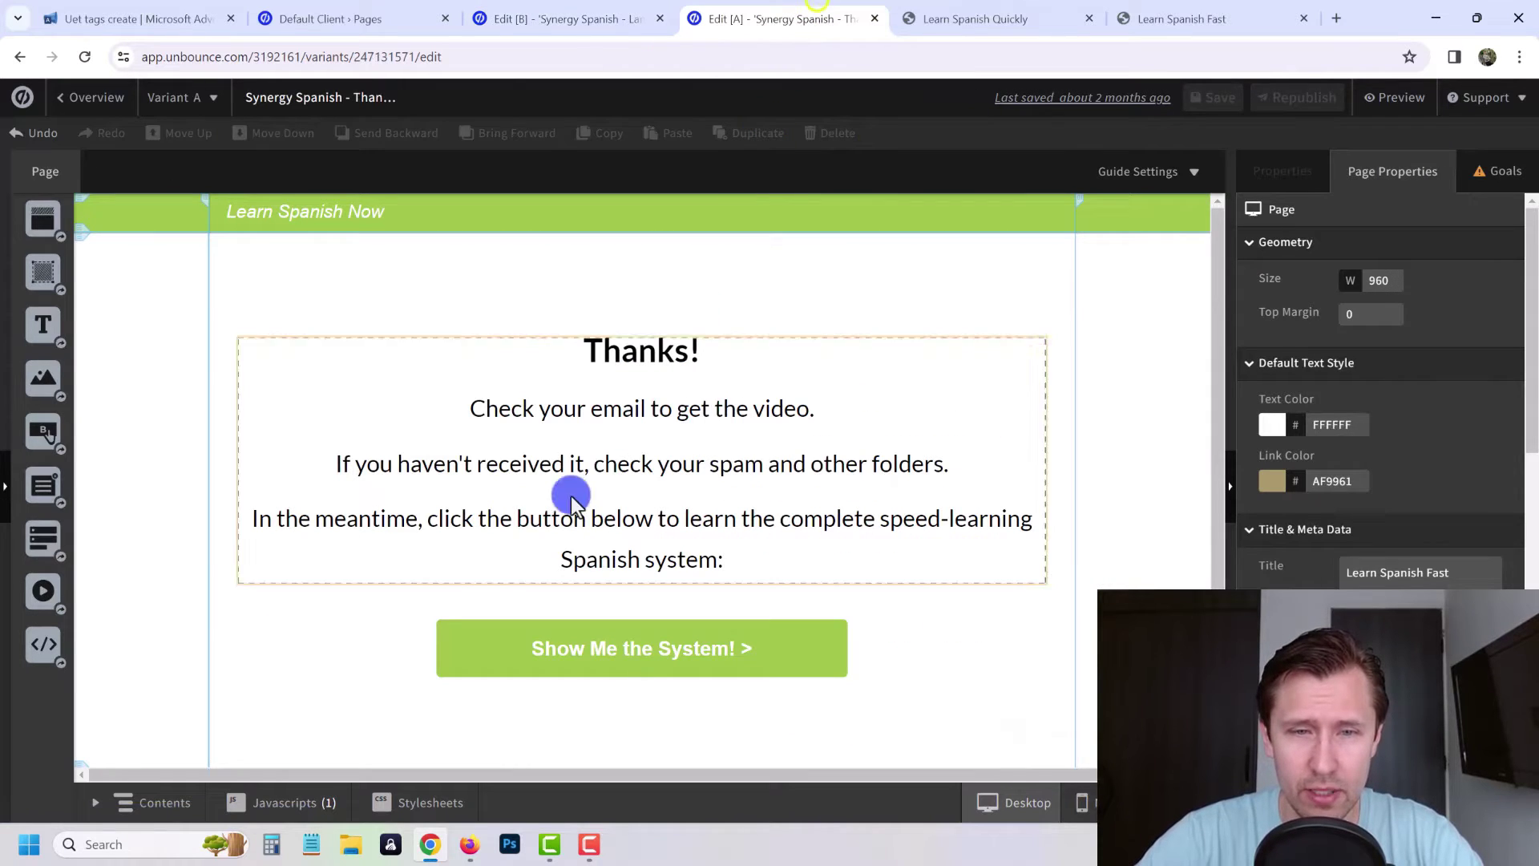
pyautogui.click(258, 794)
pyautogui.click(420, 365)
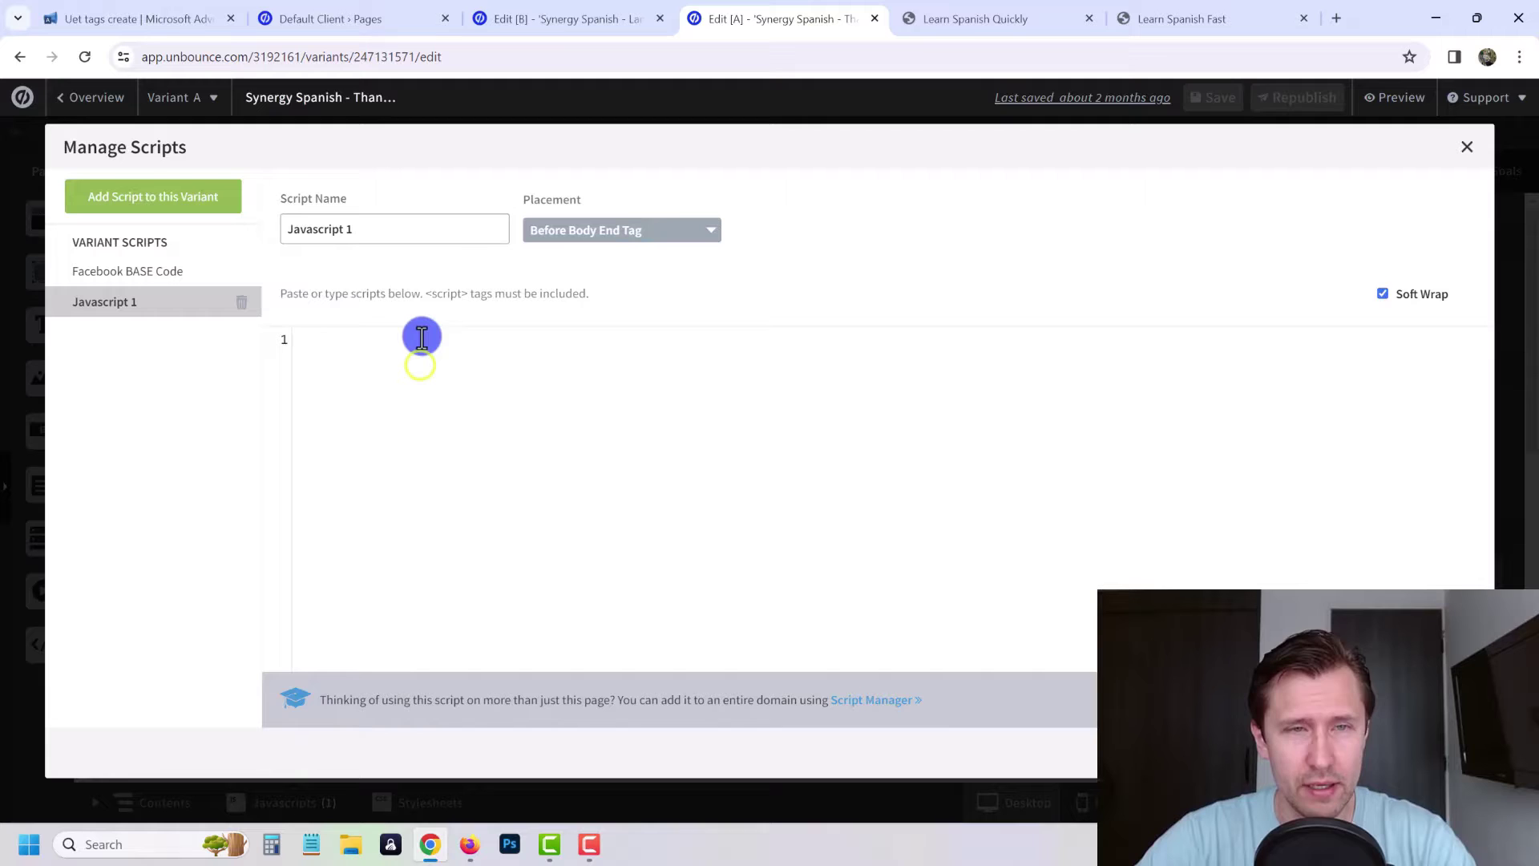
pyautogui.write('<script>(function(w,d,t,r,u){var f,n,i;w[u]=w[u]||[],f=function(){var o={ti:"283014336", enableAutoSpaTracking: true};o.q=w[u],w[u]=new UET(o),w[u].push("pageLoad")},n=d.createElement(t),n.src=r,n.async=1,n.onload=n.onreadystatechange=function(){var s=this.readyState;s&&s!=="loaded"&&s!=="complete"||(f(),n.onload=n.onreadystatechange=null)},i=d.getElementsByTagName(t)[0],i.parentNode.insertBefore(n,i)})(window,document,"script","//bat.bing.com/bat.js","uetq");</script>')
pyautogui.click(584, 225)
pyautogui.click(552, 321)
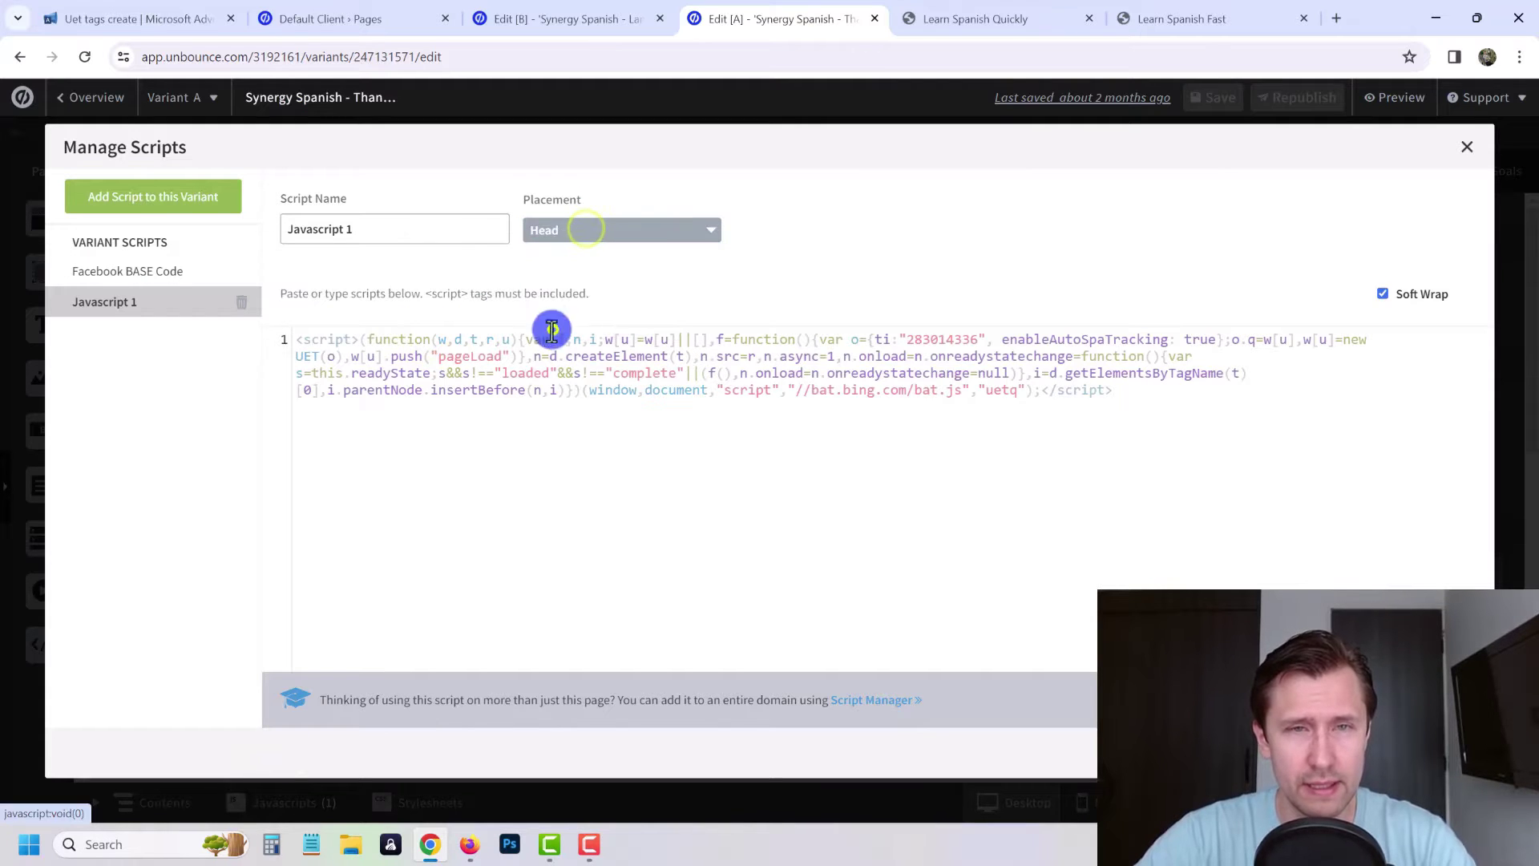
pyautogui.tripleClick(439, 239)
pyautogui.write('Microsoft Ads UET Tag')
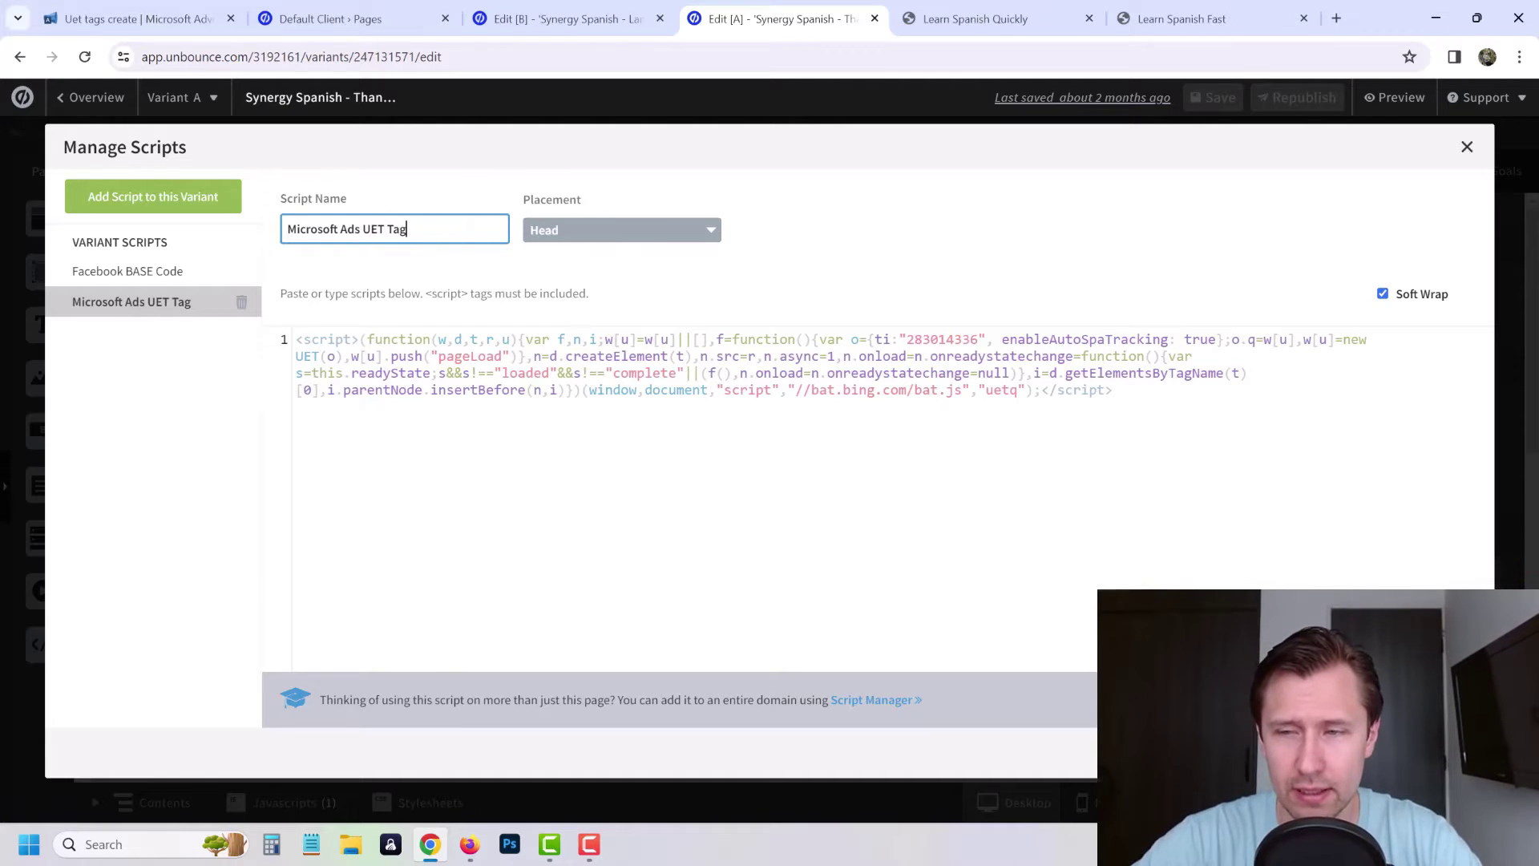
# Step: Save and republish the thanks page, then view the live Learn Spanish Quickly page
pyautogui.click(1427, 754)
pyautogui.click(1217, 98)
pyautogui.click(1307, 99)
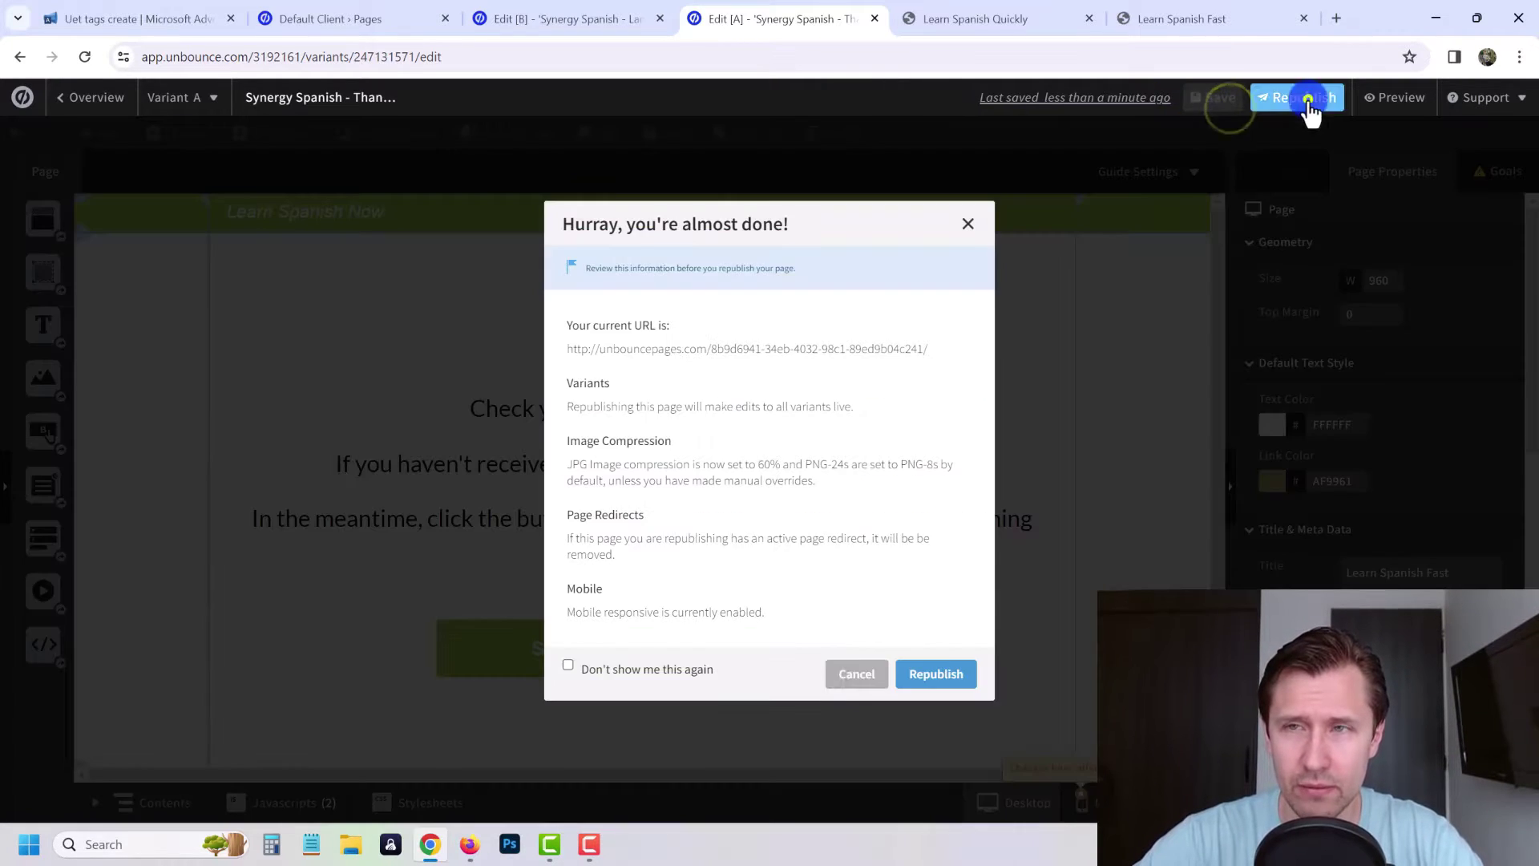
pyautogui.click(946, 676)
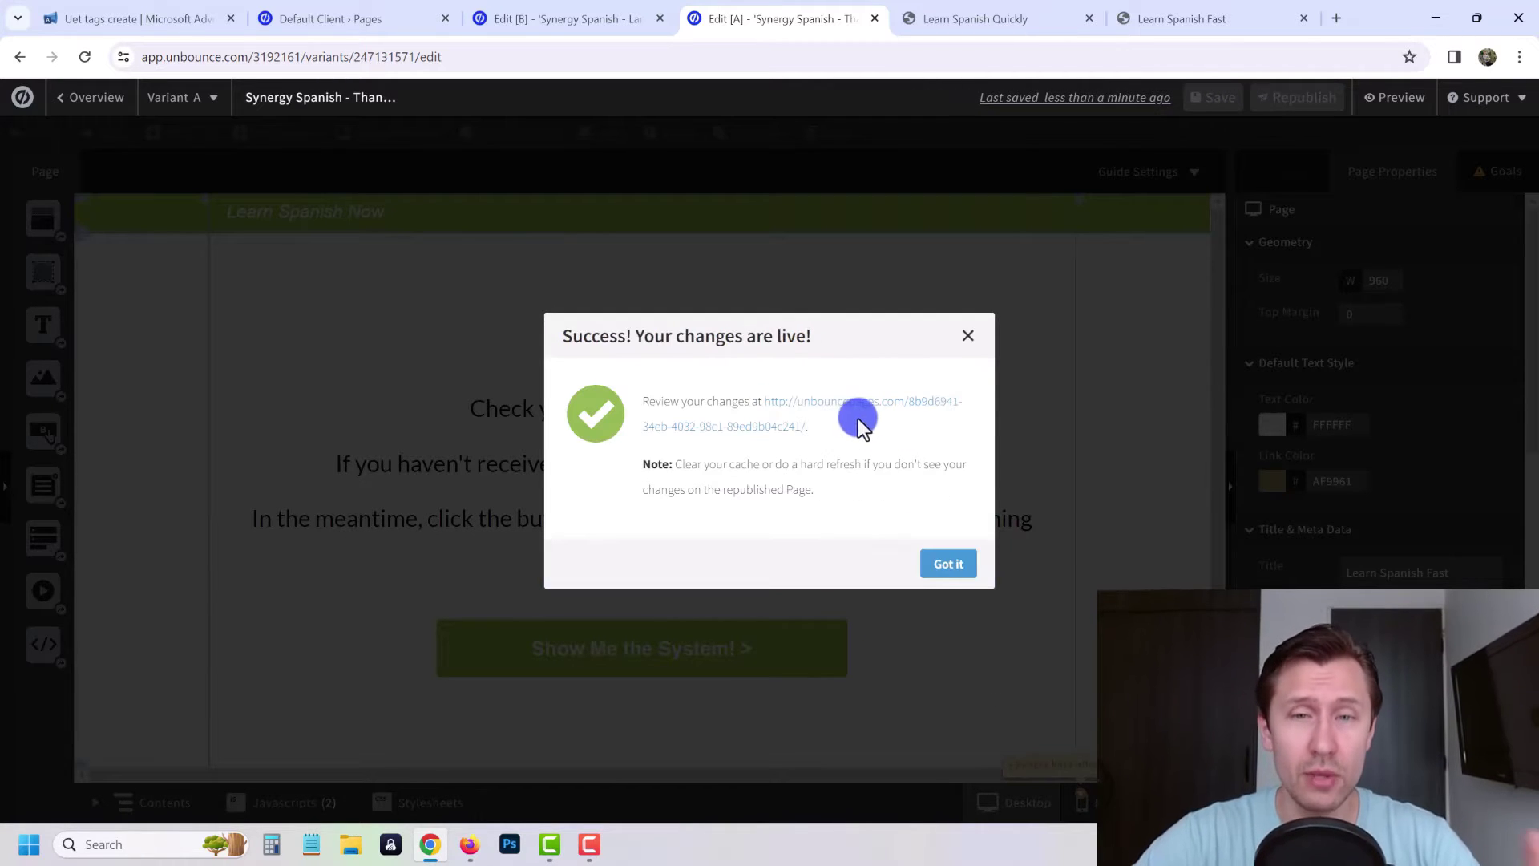
pyautogui.click(940, 567)
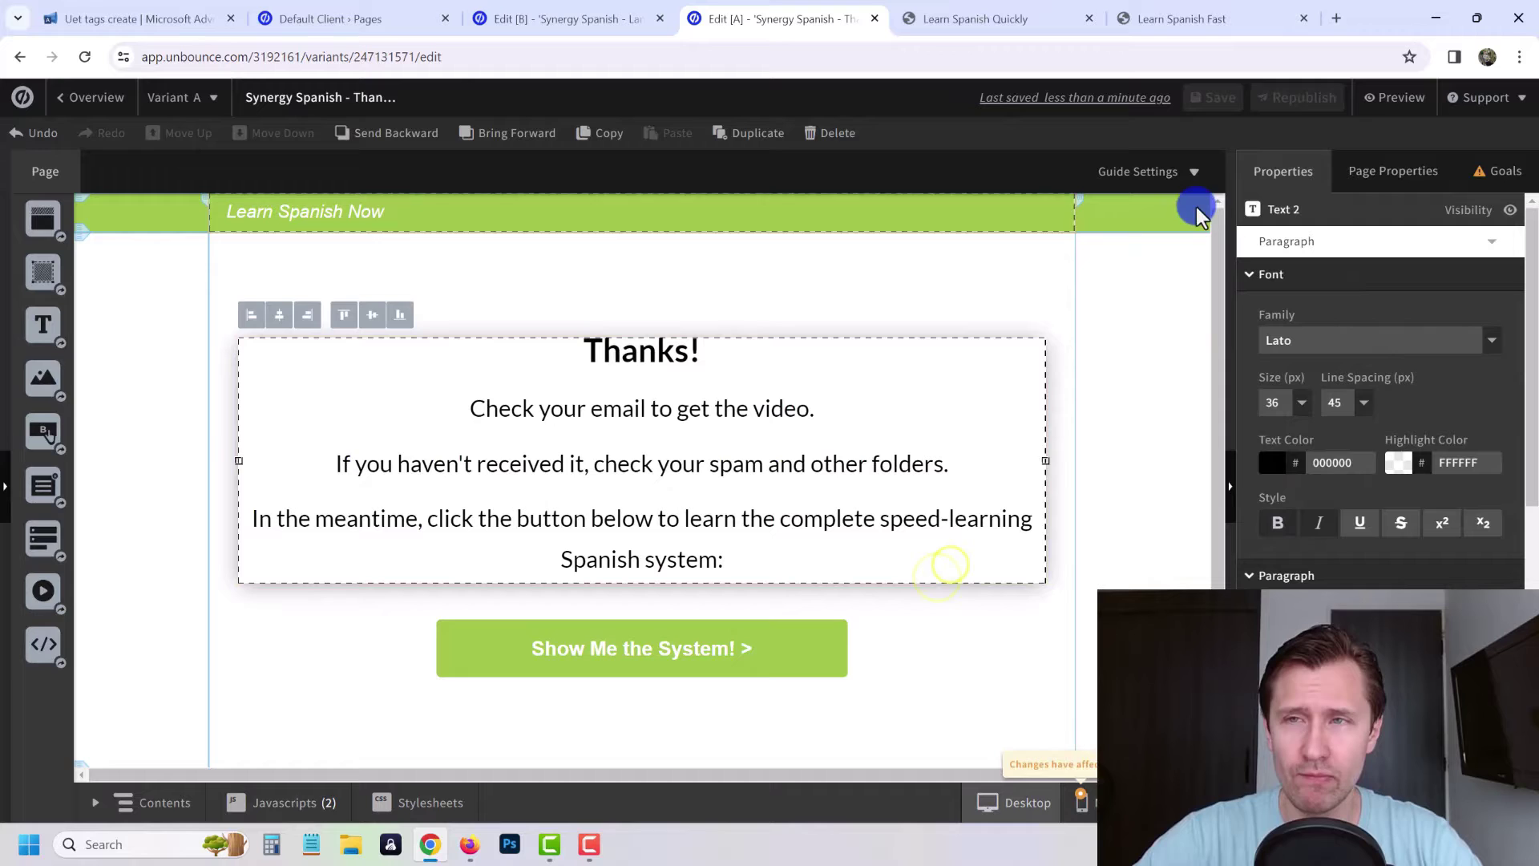
pyautogui.click(996, 26)
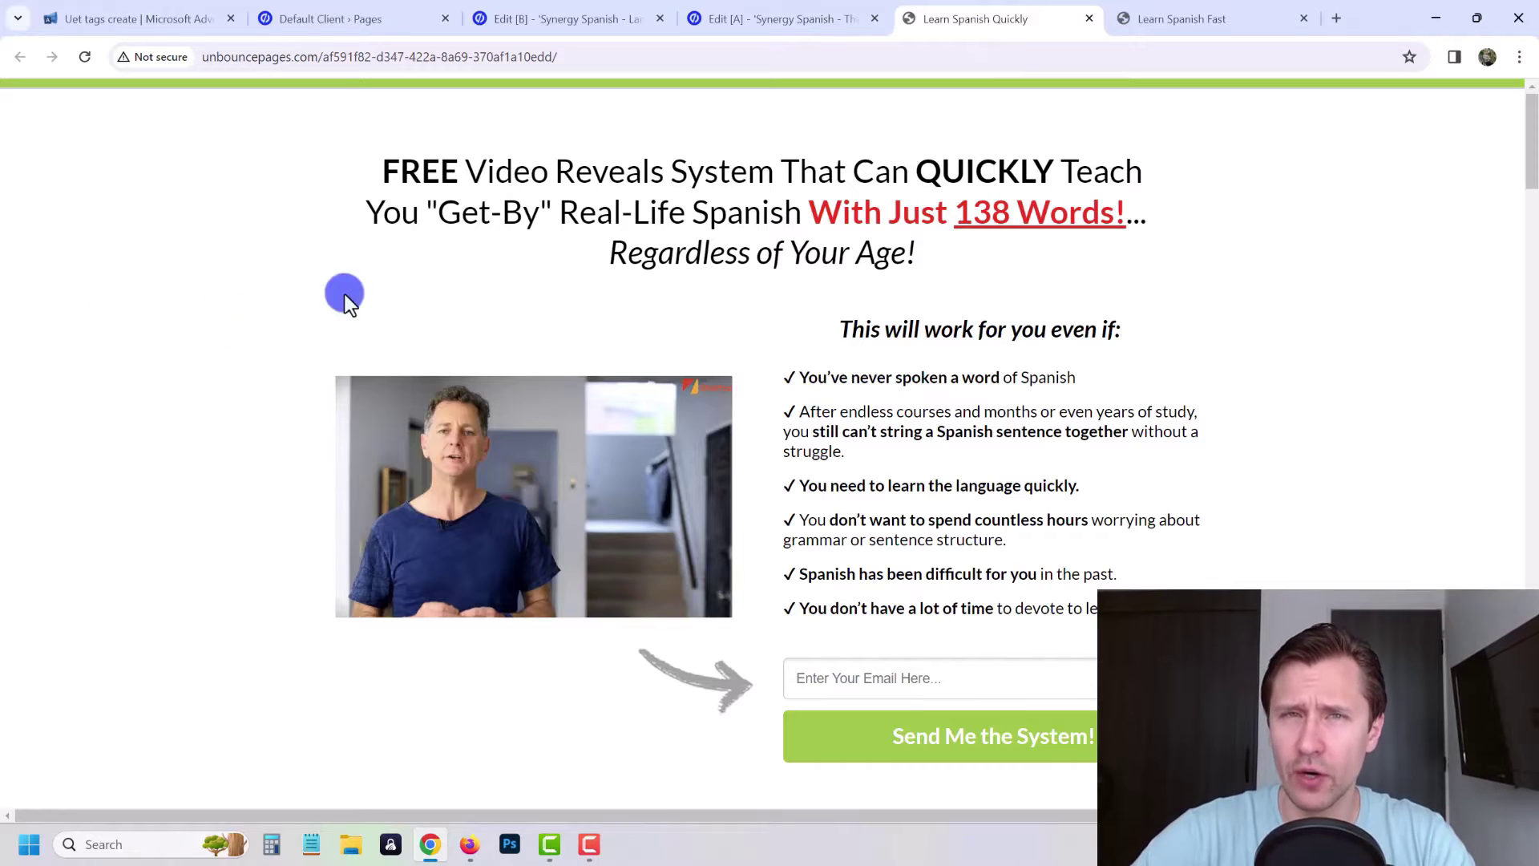
# Step: Find the UET Tag Helper extension in the Chrome Web Store and add it to Chrome
pyautogui.click(1340, 18)
pyautogui.write('uet')
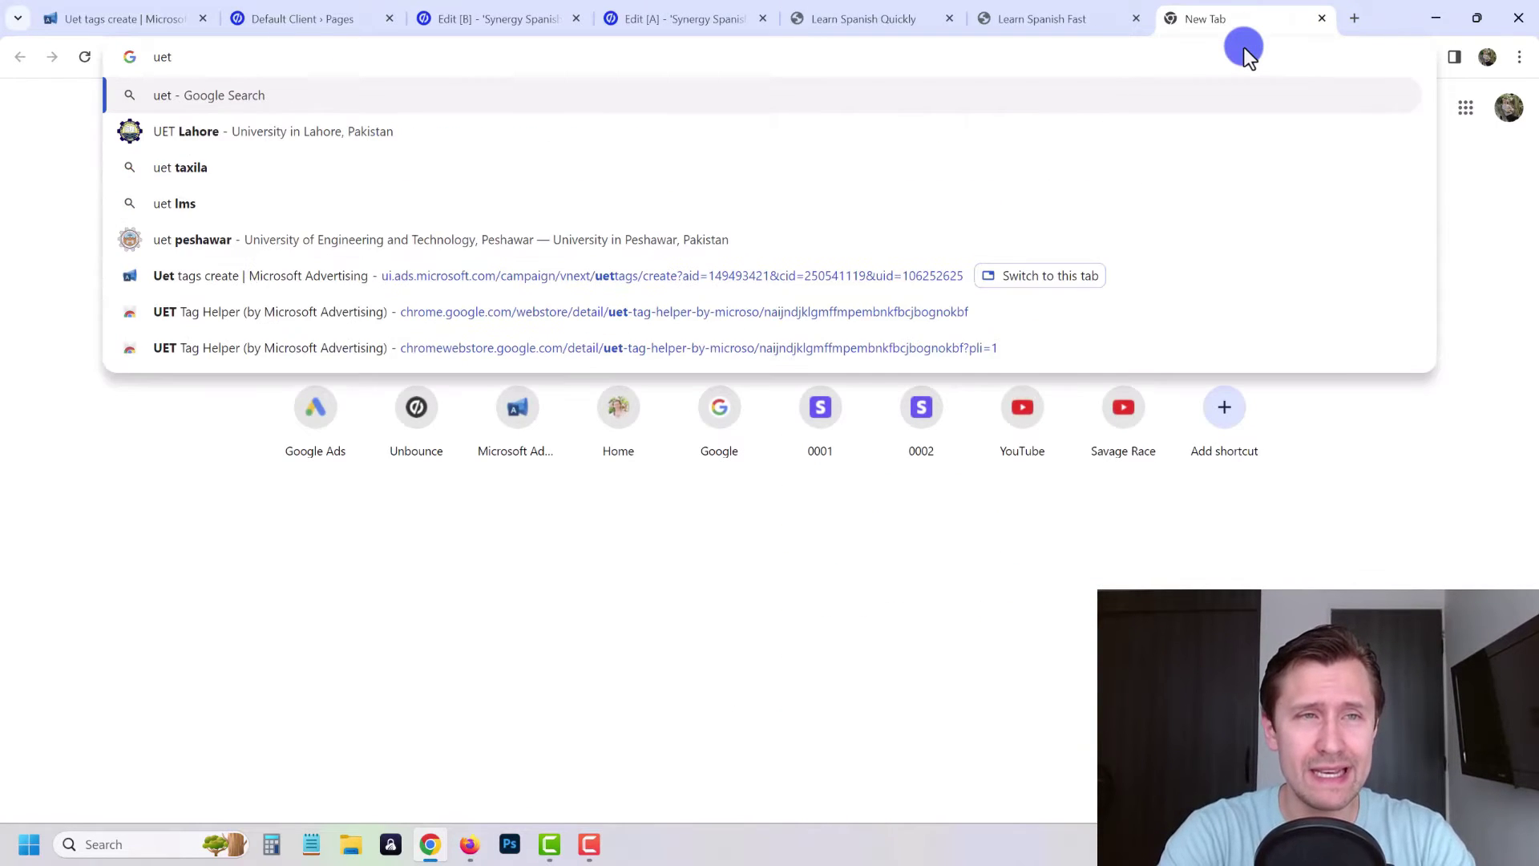
pyautogui.write(' tag helper exten')
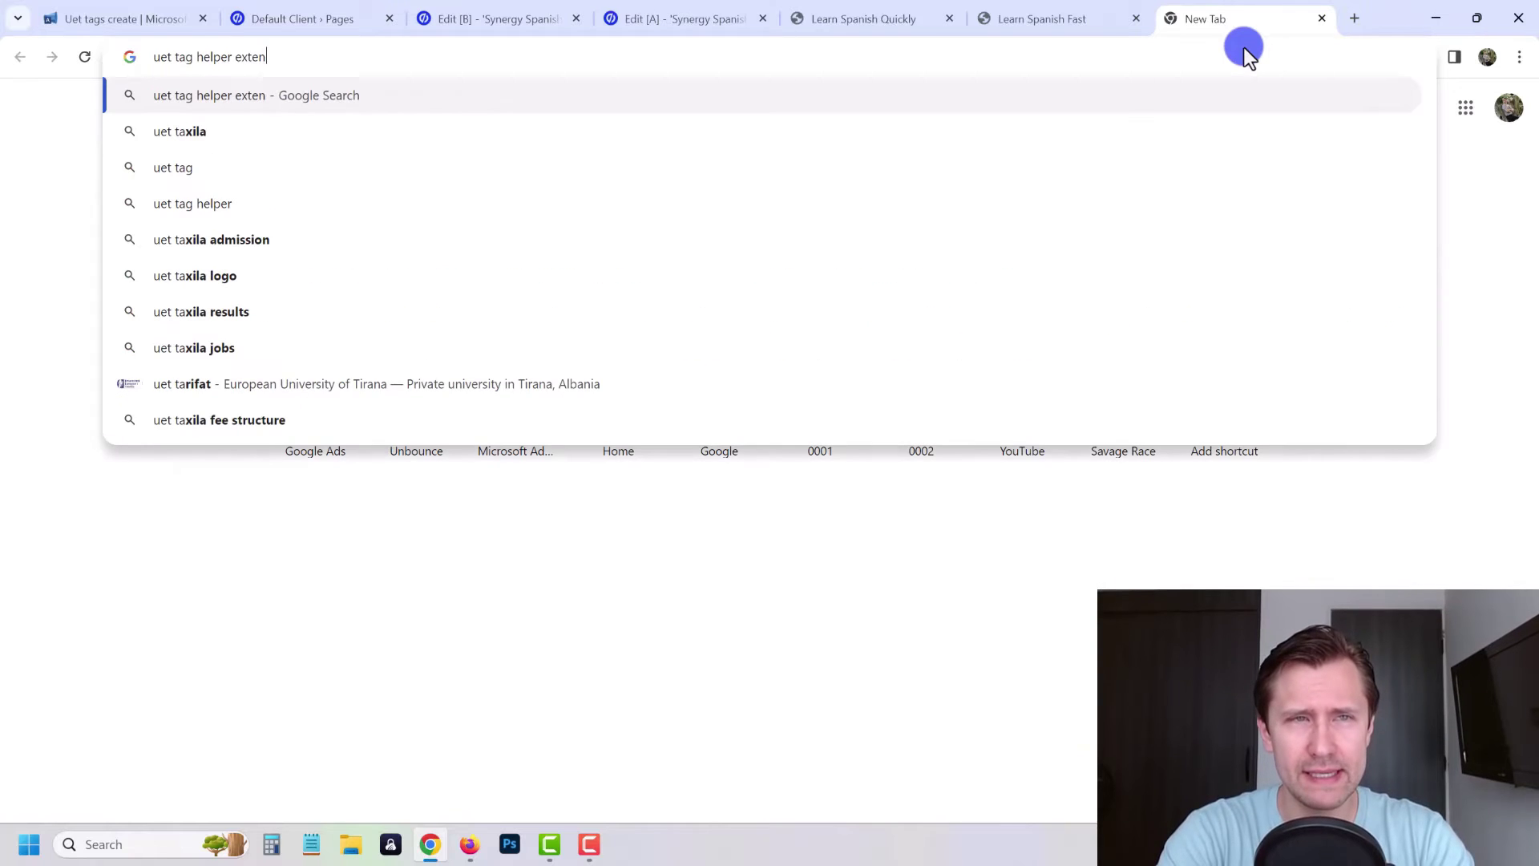
pyautogui.write('sion')
pyautogui.press('Return')
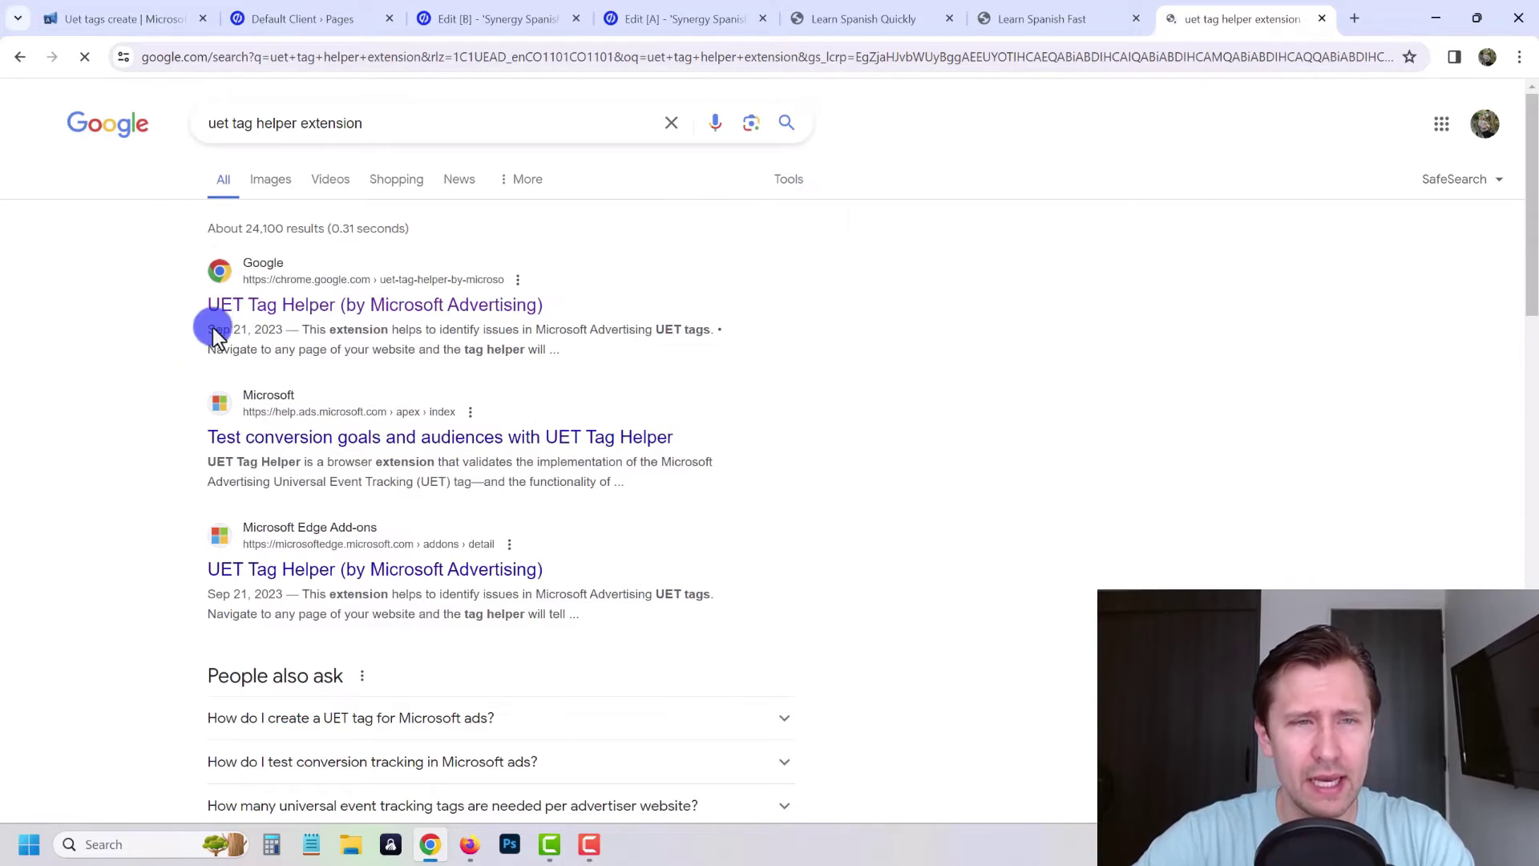
pyautogui.click(298, 314)
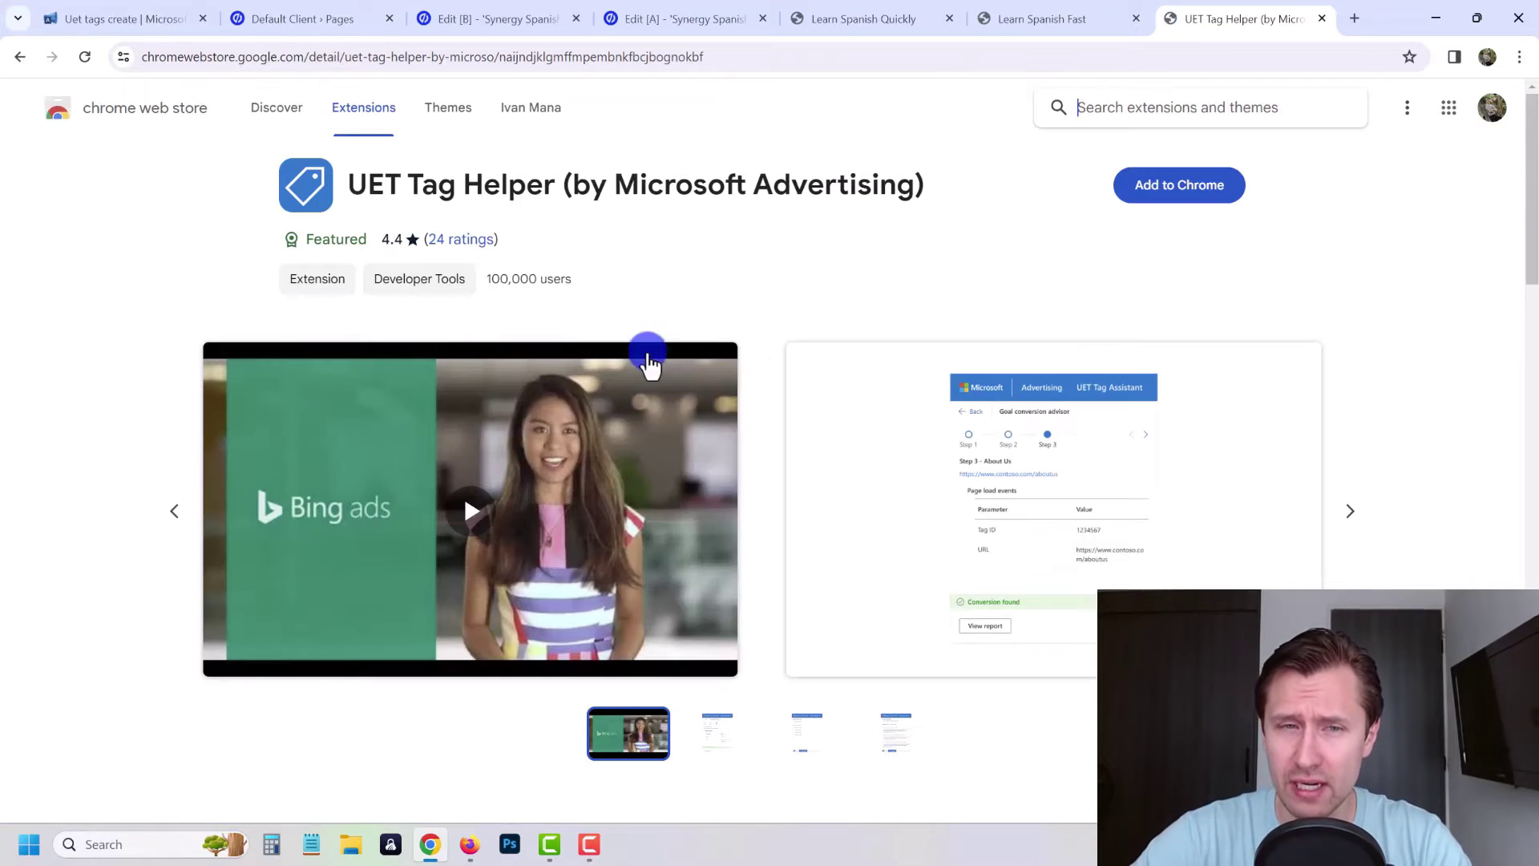
pyautogui.click(1144, 191)
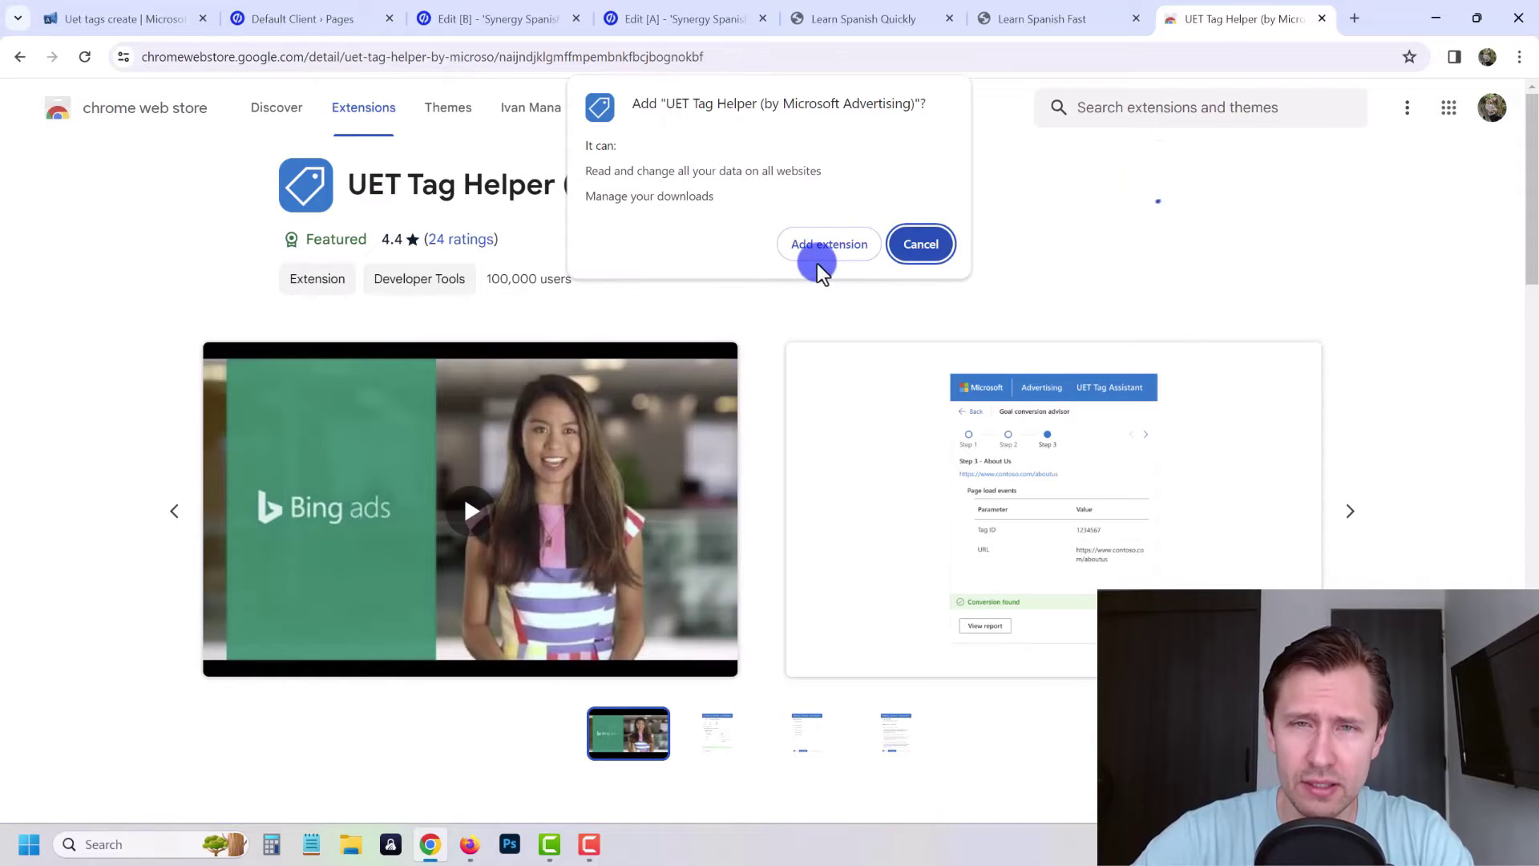
pyautogui.click(808, 246)
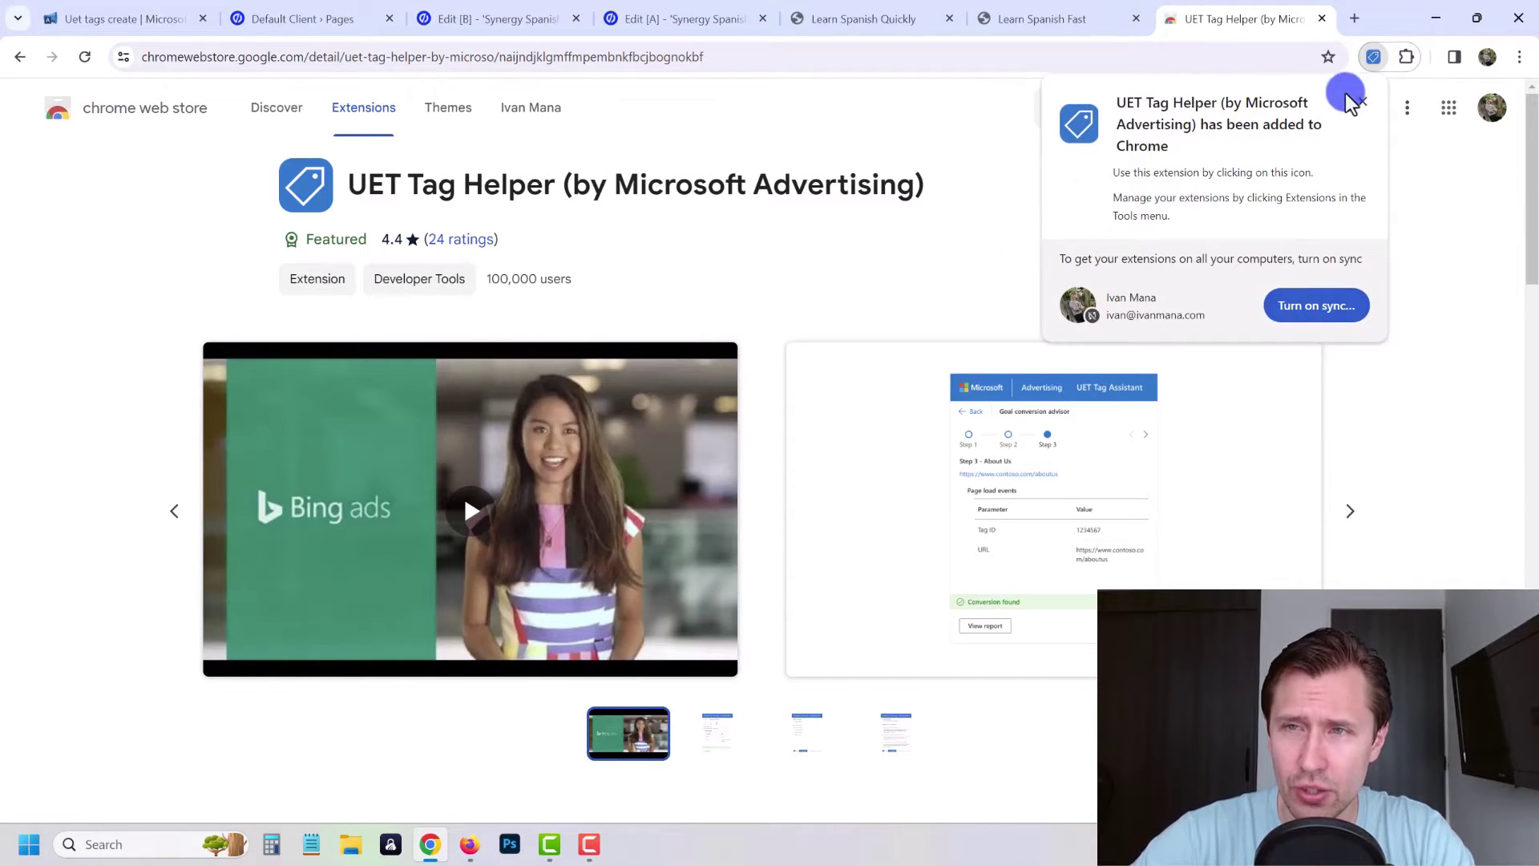
pyautogui.click(1362, 105)
# Step: Pin UET Tag Helper to the browser toolbar
pyautogui.click(1402, 56)
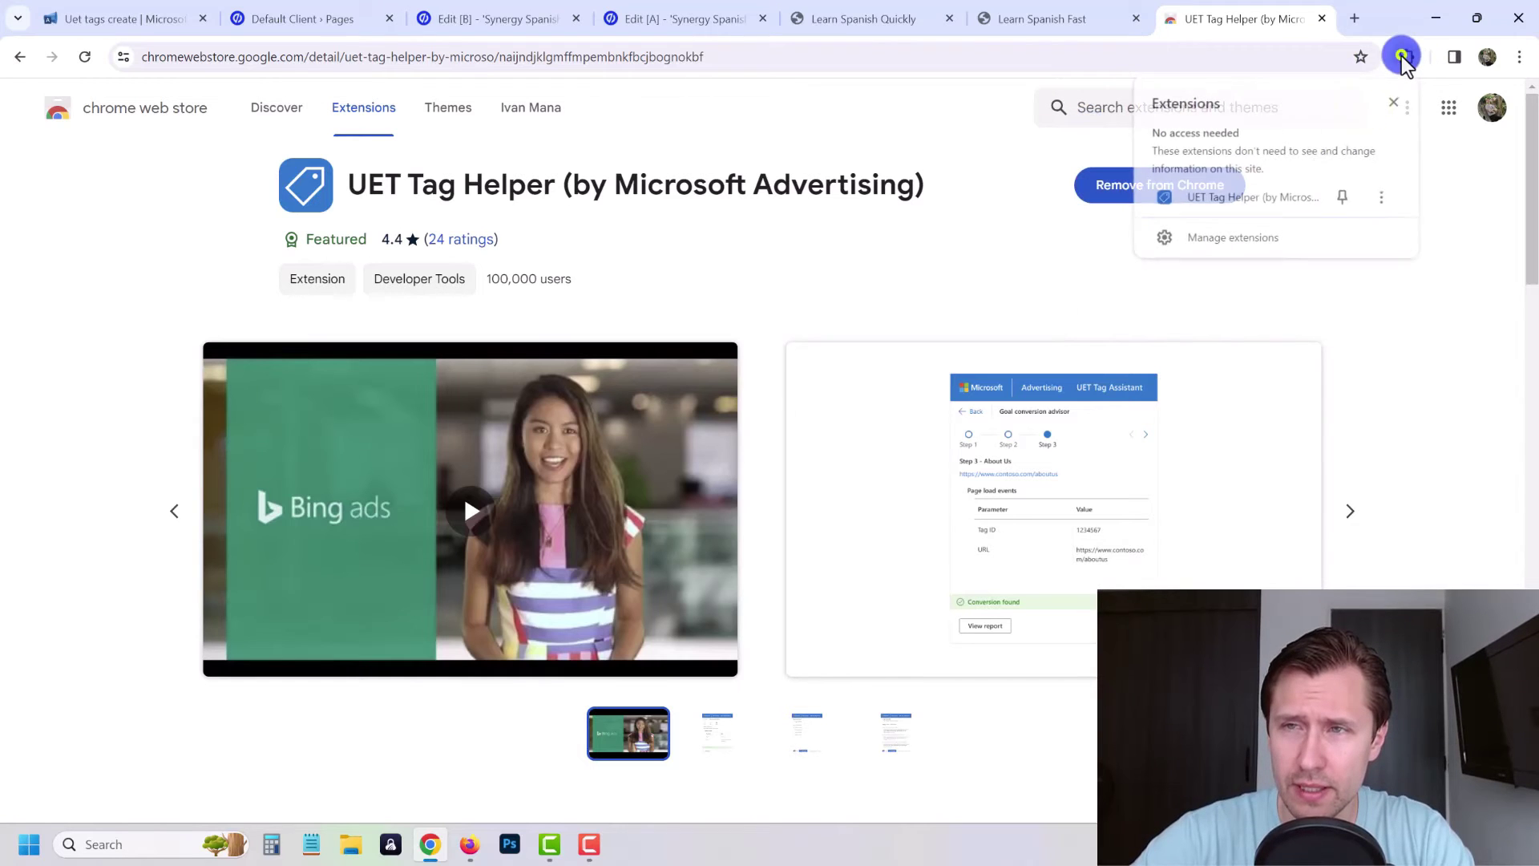
pyautogui.click(1340, 195)
pyautogui.click(1409, 383)
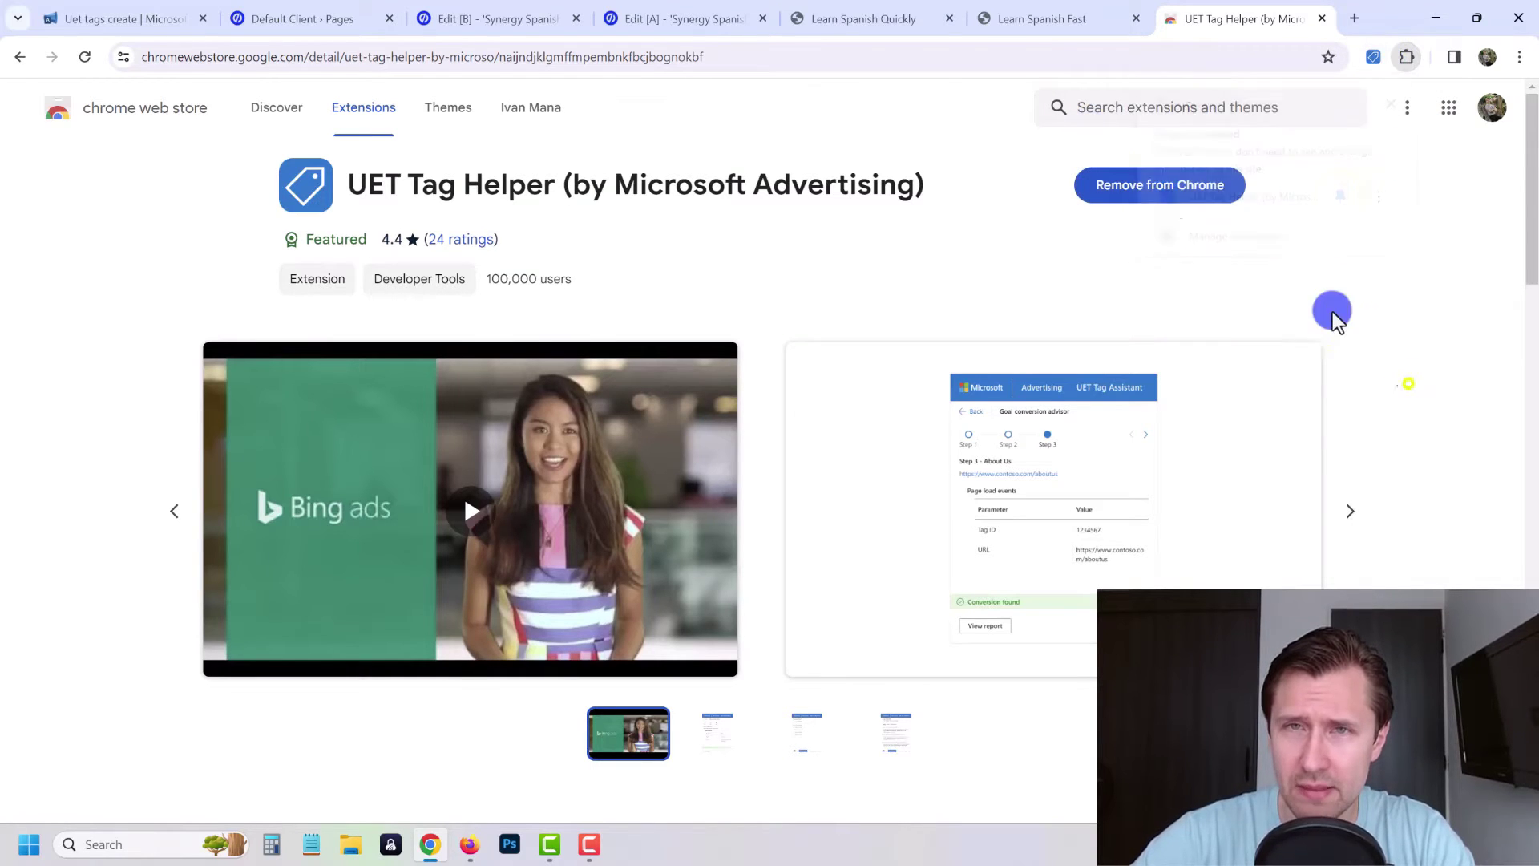
# Step: Turn UET Tag Helper on, reload Learn Spanish Quickly, and confirm tag 283014336 is set up correctly
pyautogui.click(856, 16)
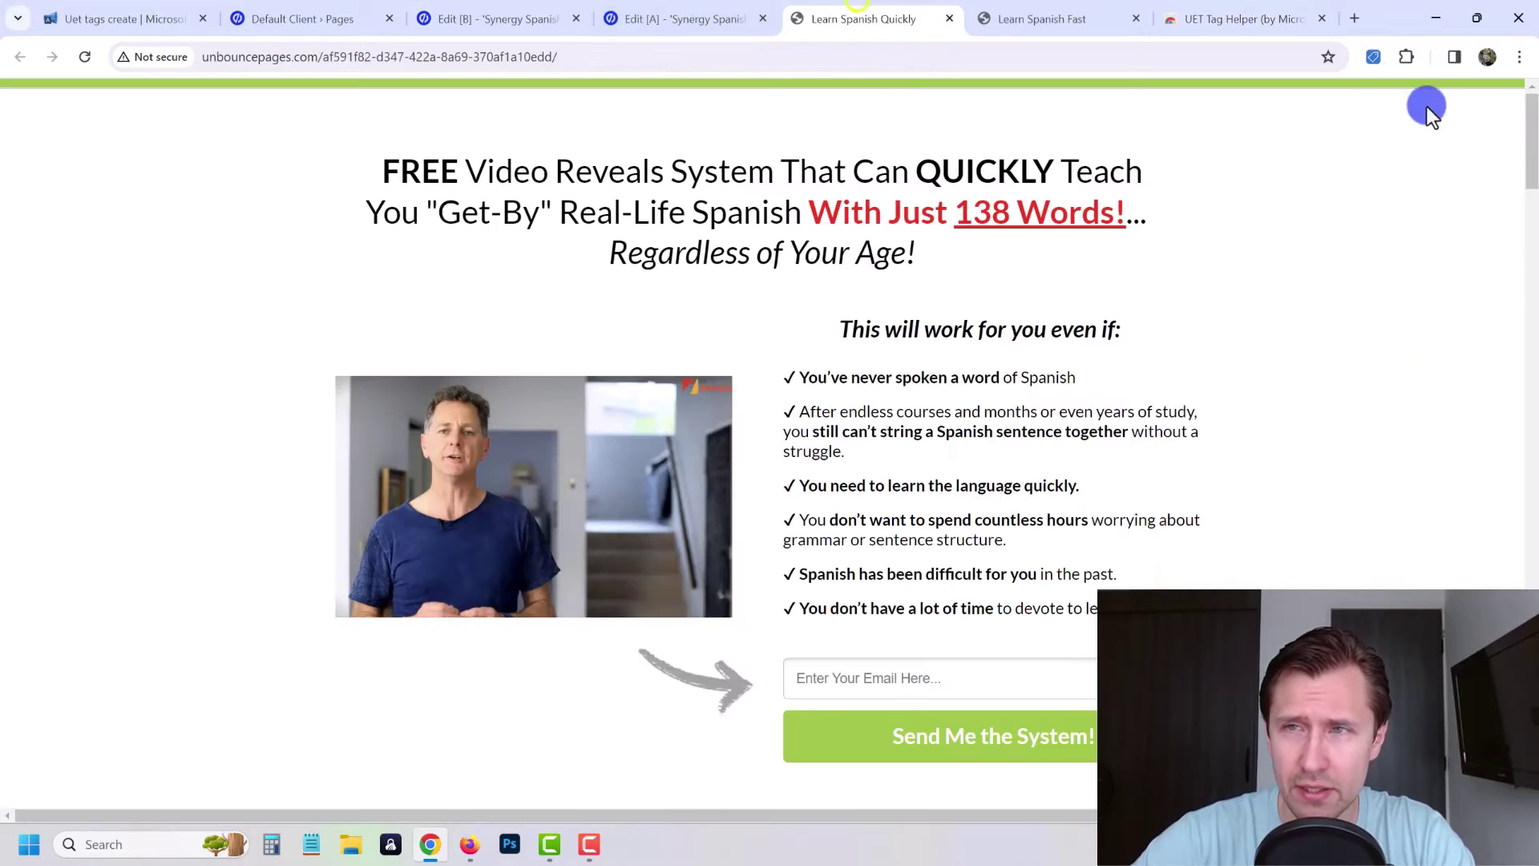
pyautogui.click(1372, 56)
pyautogui.click(1018, 546)
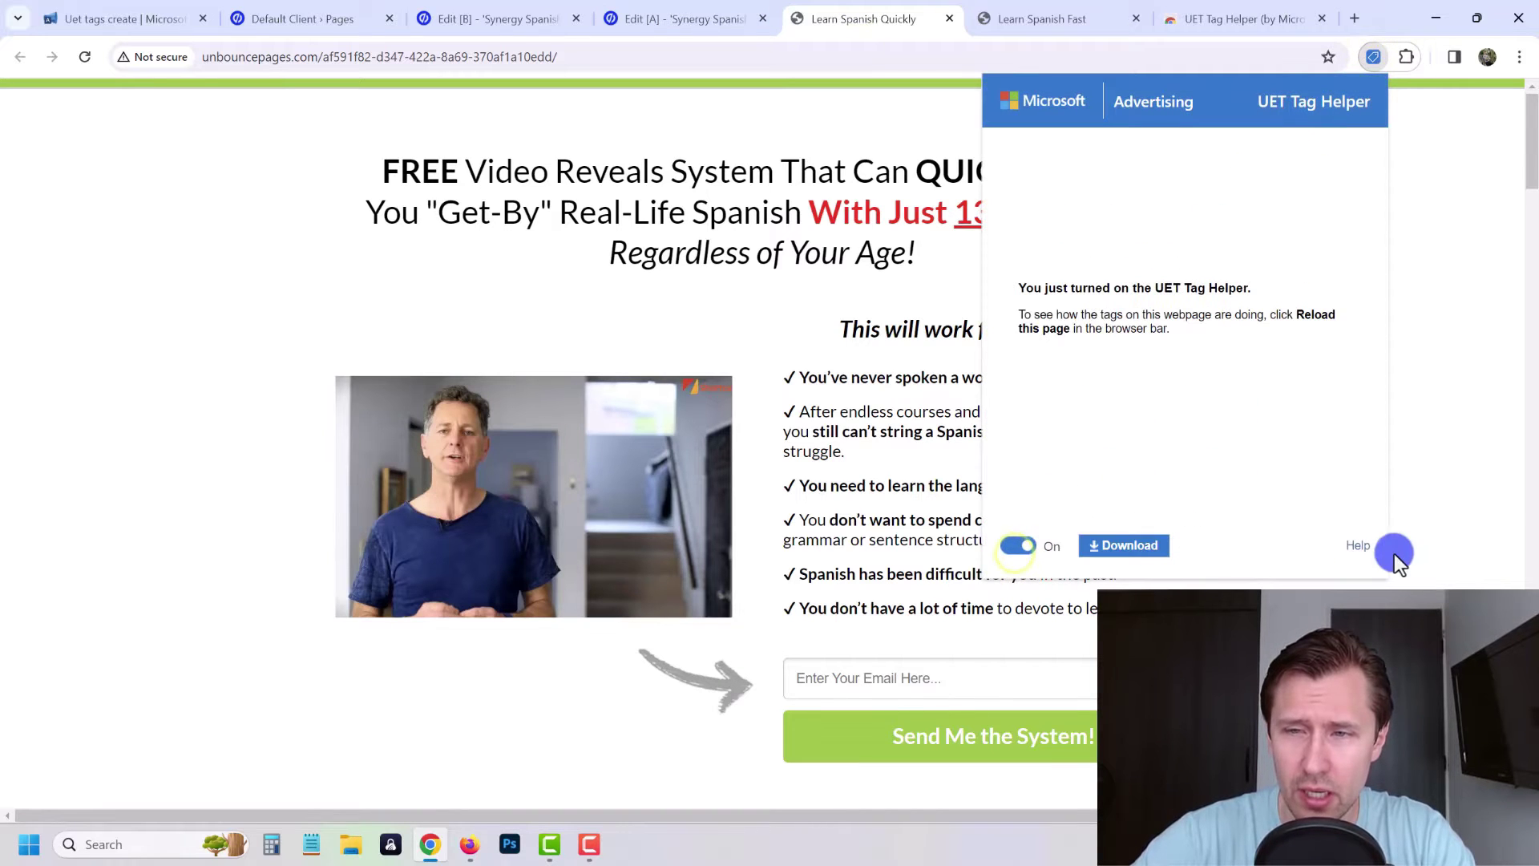
pyautogui.click(85, 58)
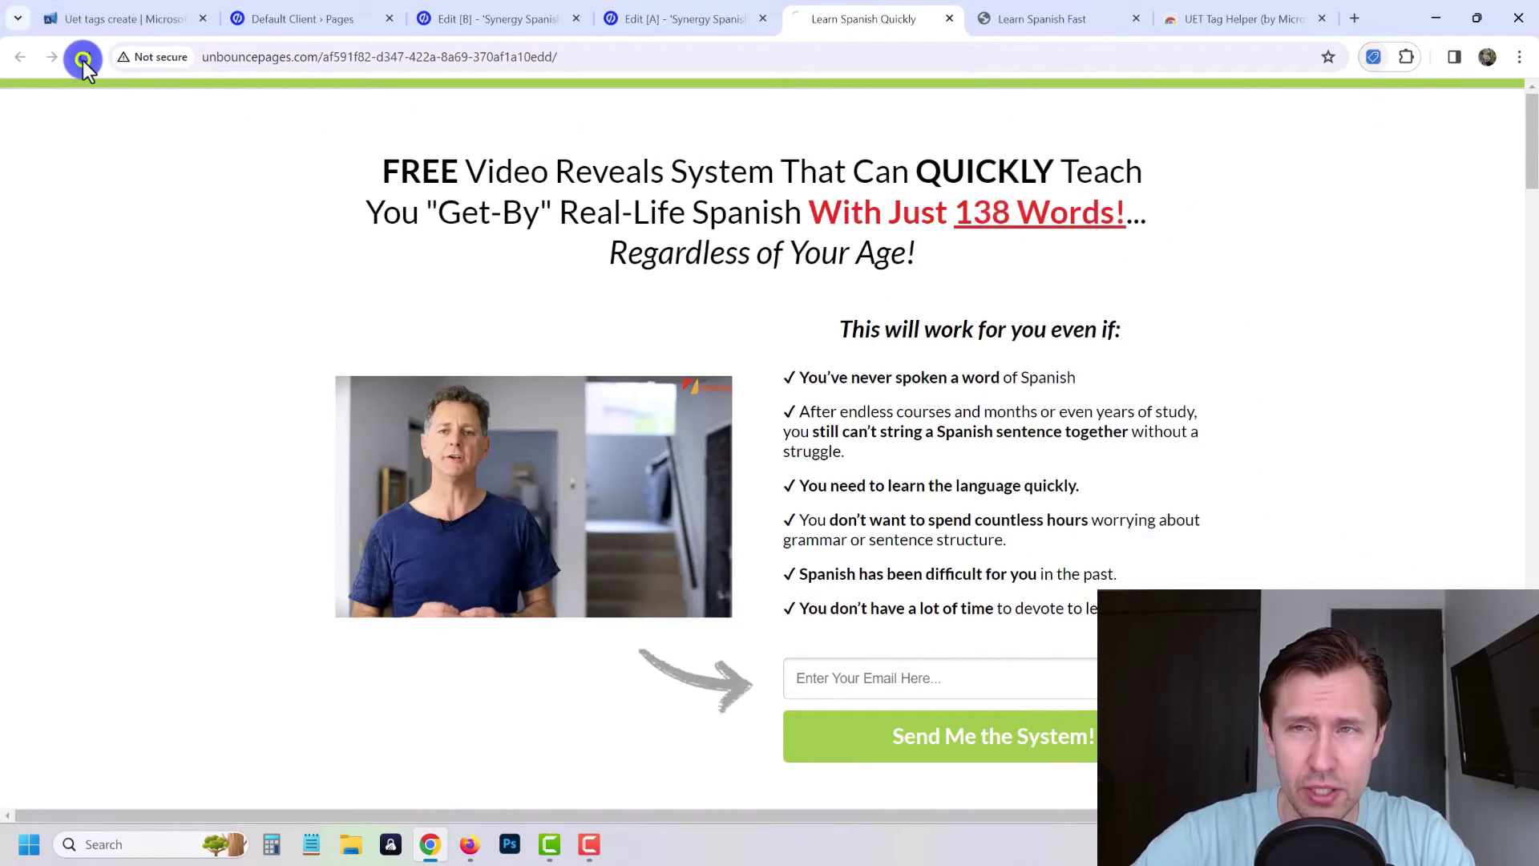
pyautogui.click(1375, 58)
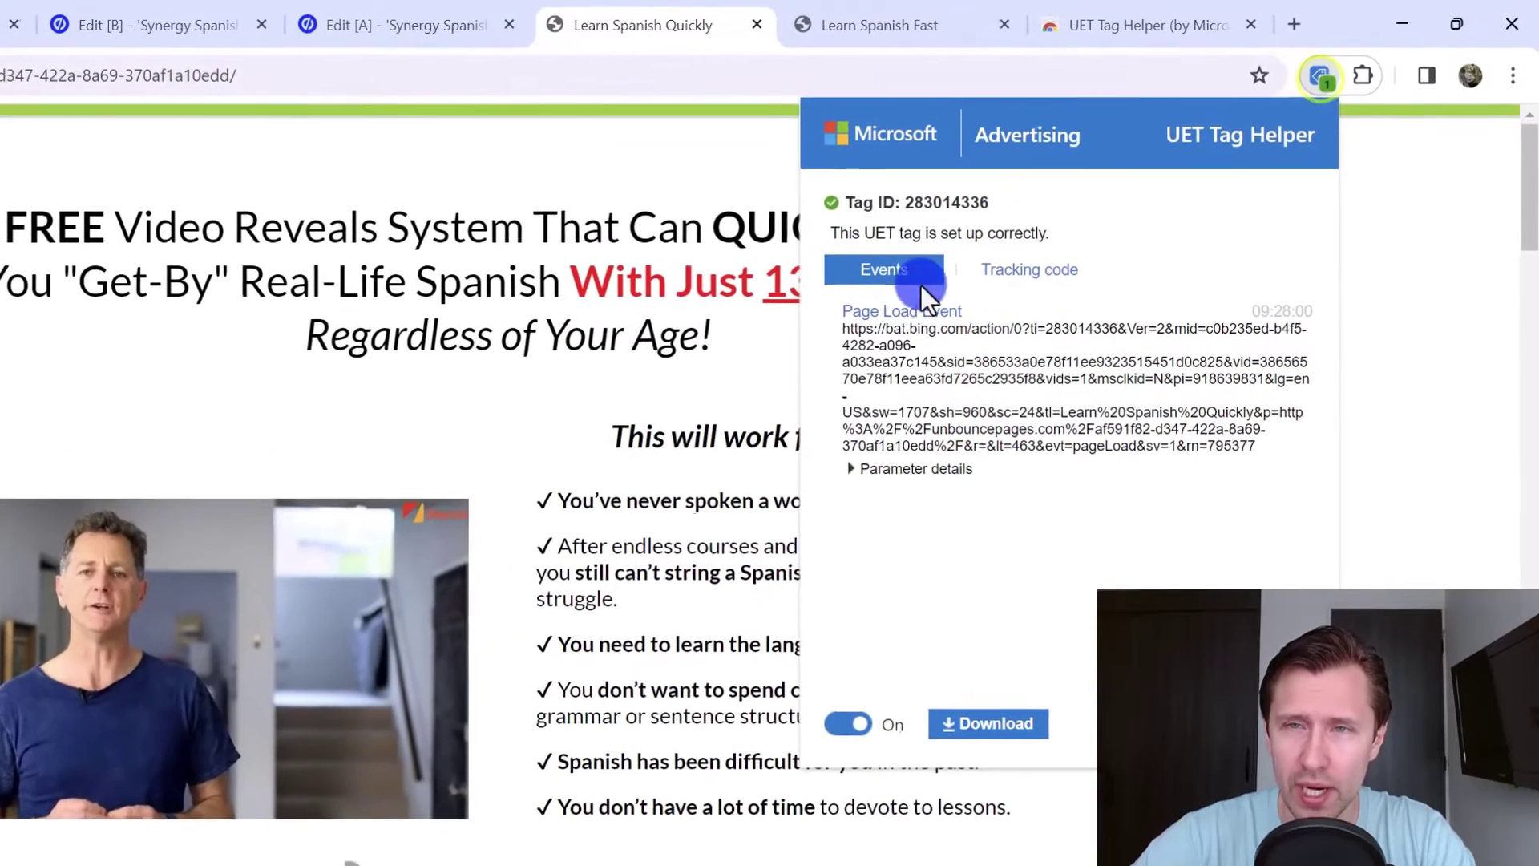
pyautogui.moveTo(860, 234); pyautogui.dragTo(1009, 241)
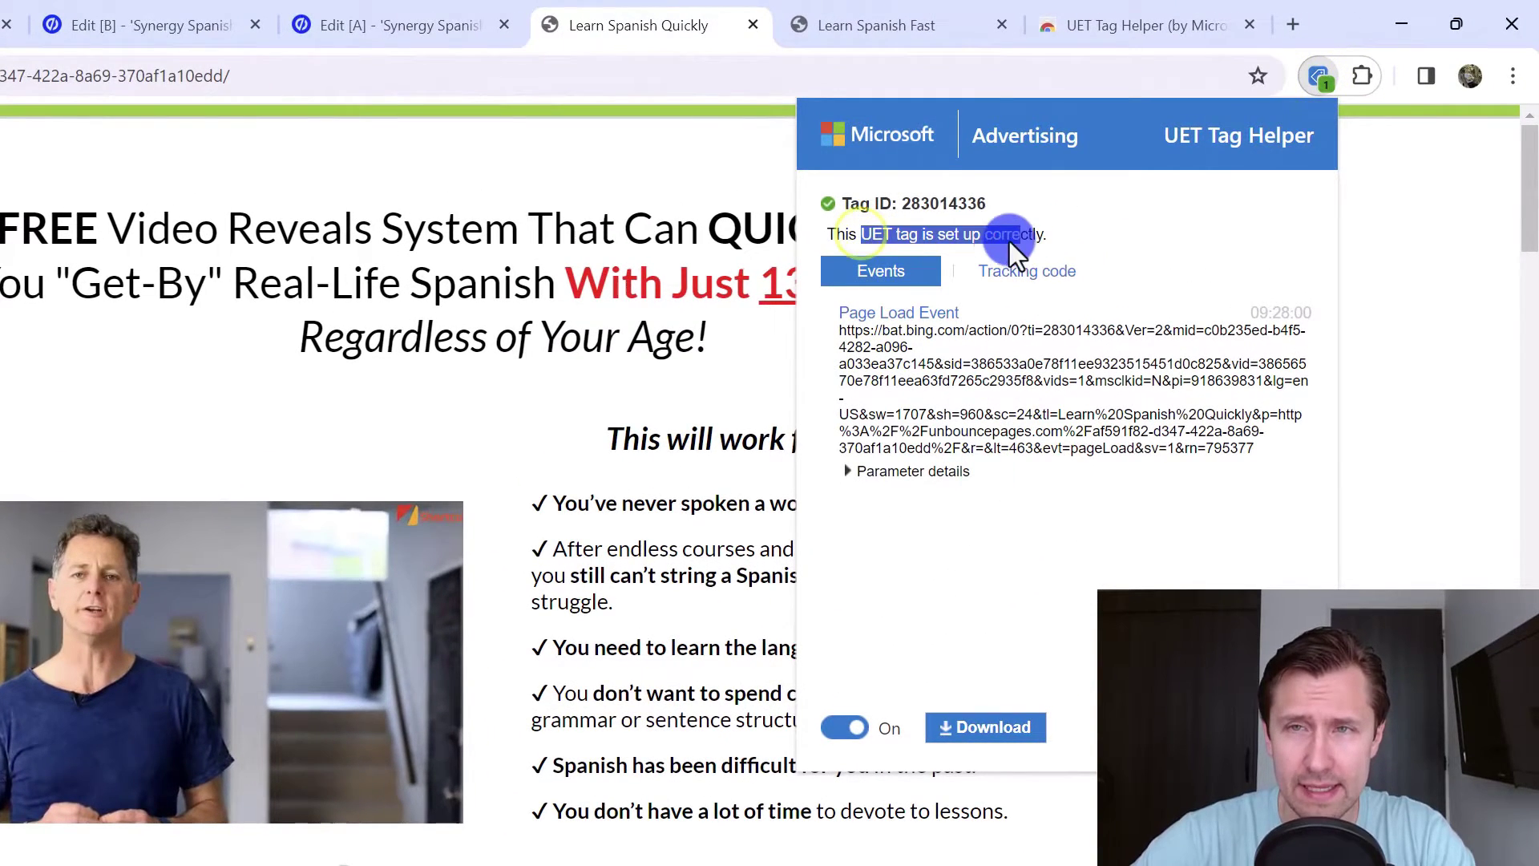
pyautogui.moveTo(904, 202); pyautogui.dragTo(974, 203)
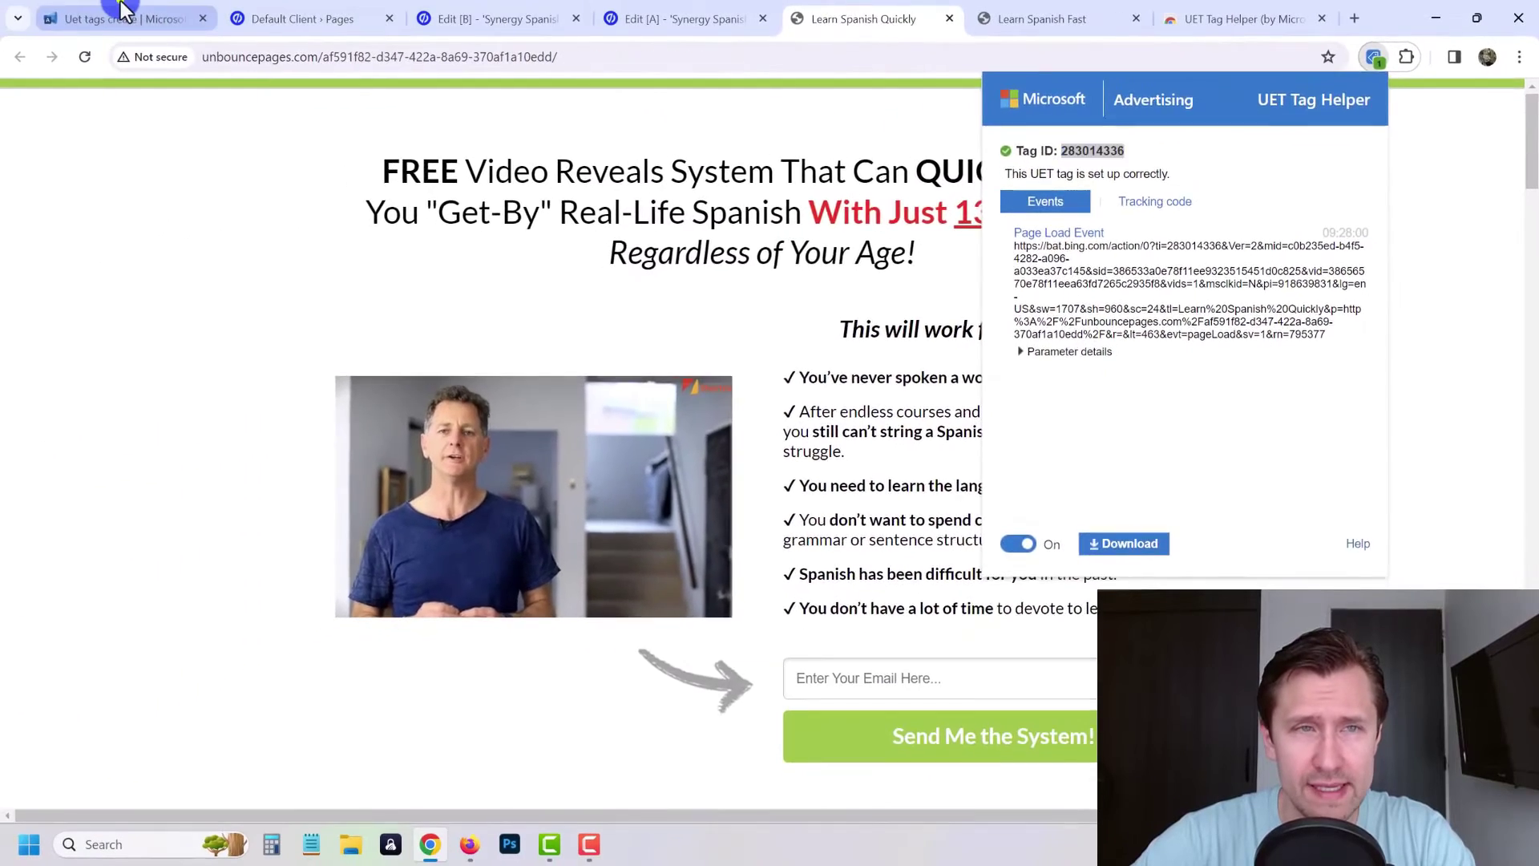
# Step: Complete the UET tag wizard and select ANOTHER UET TAG YT (ID 283014336) in the tag list
pyautogui.click(40, 20)
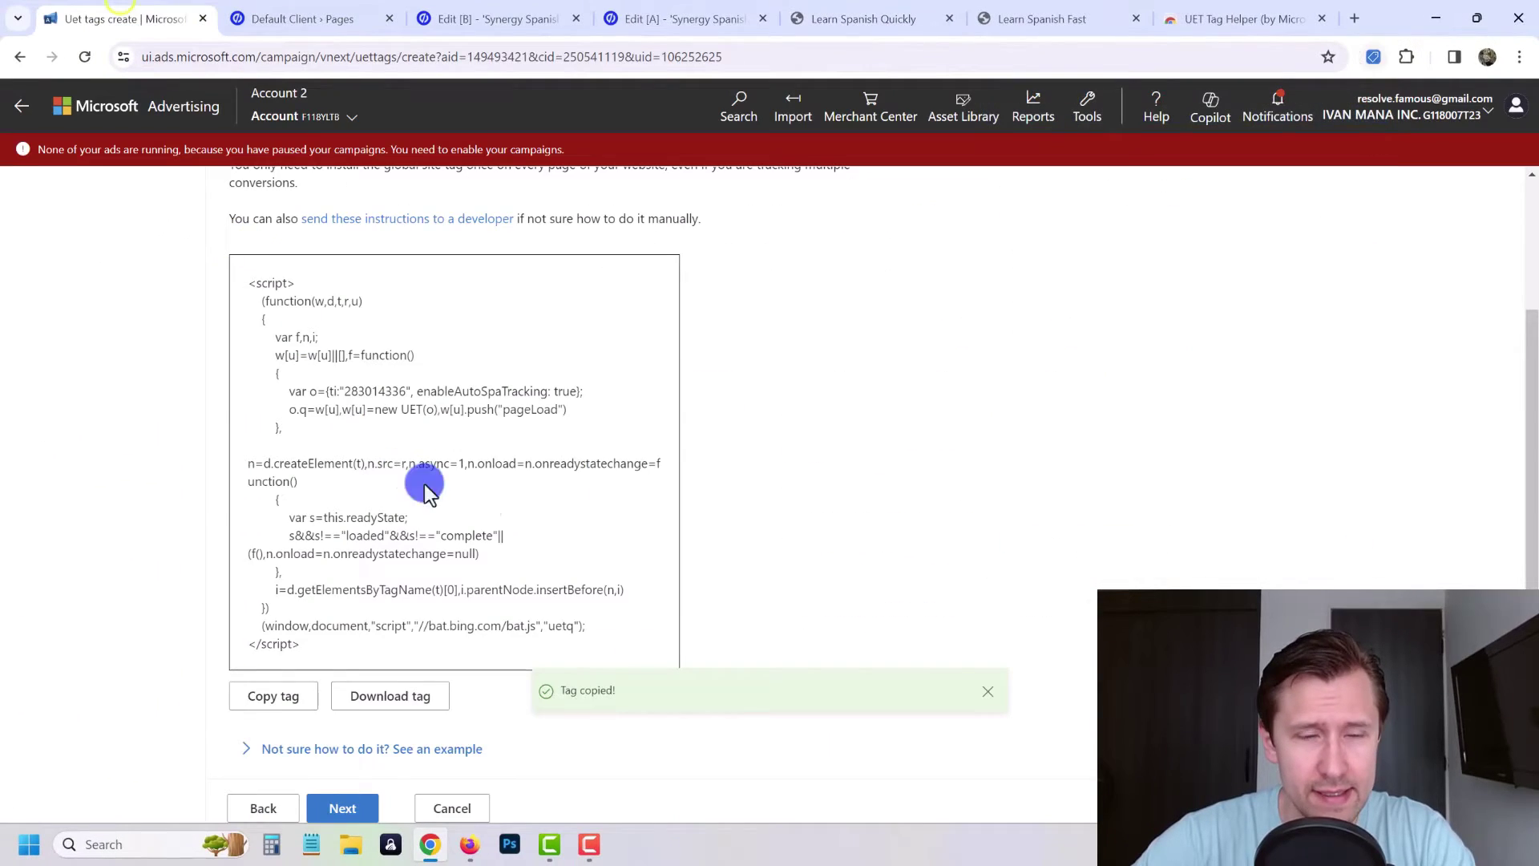
pyautogui.scroll(-3, 479, 545)
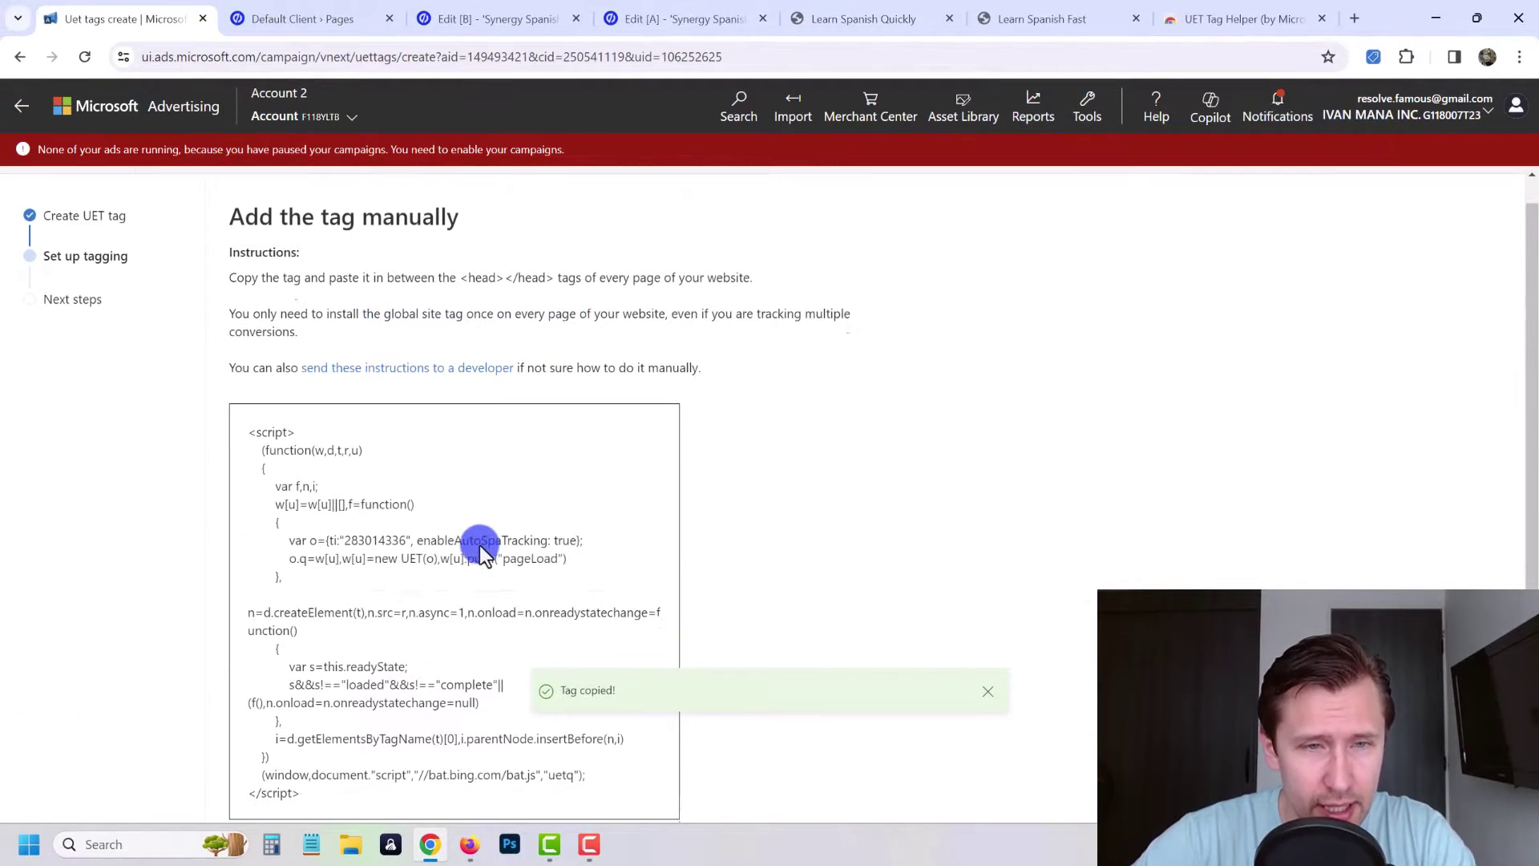
pyautogui.click(346, 765)
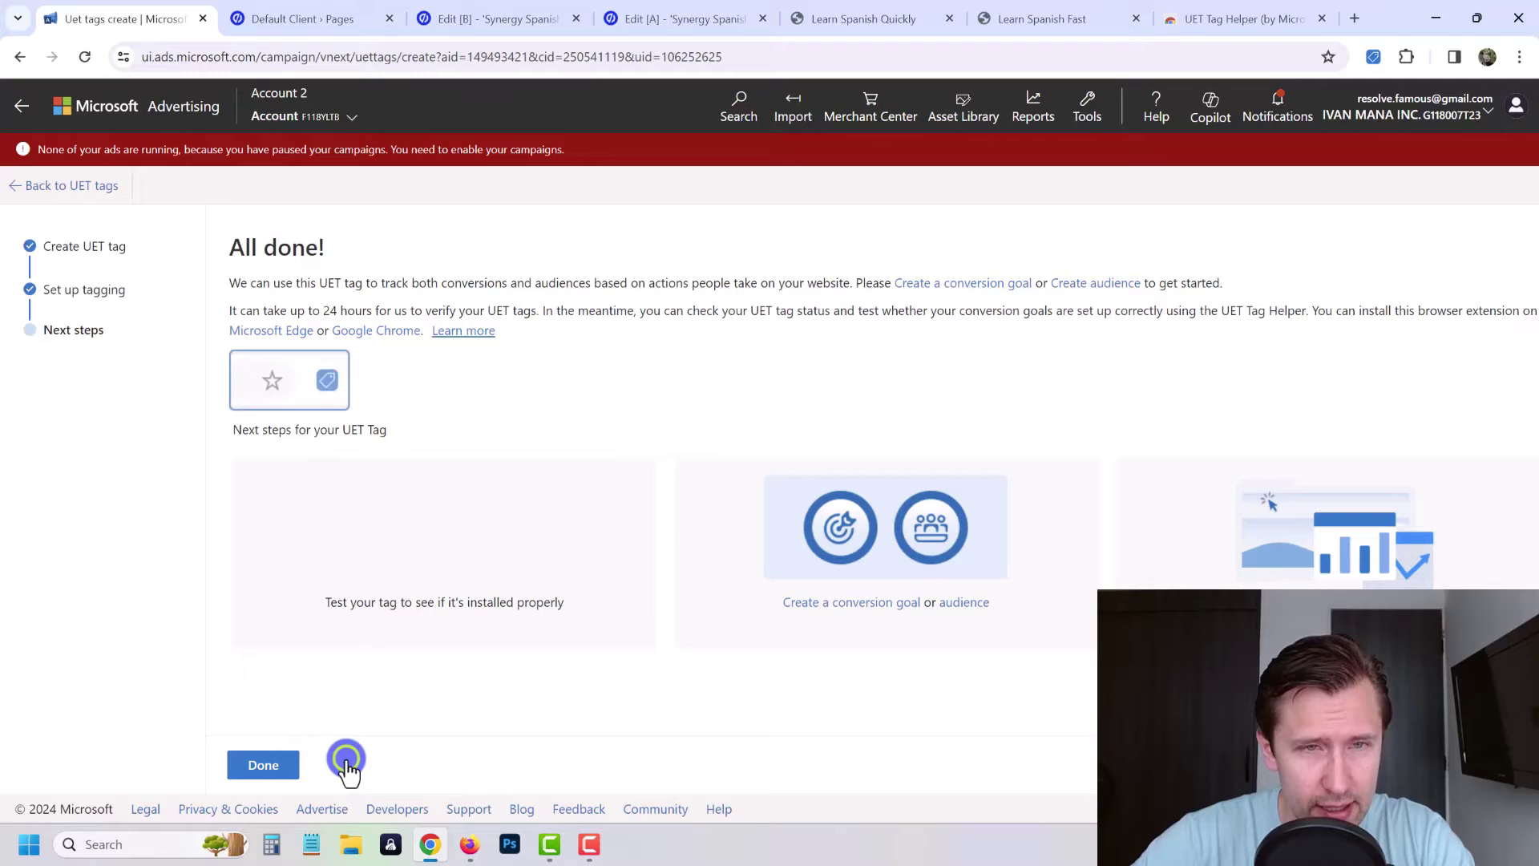
pyautogui.click(281, 763)
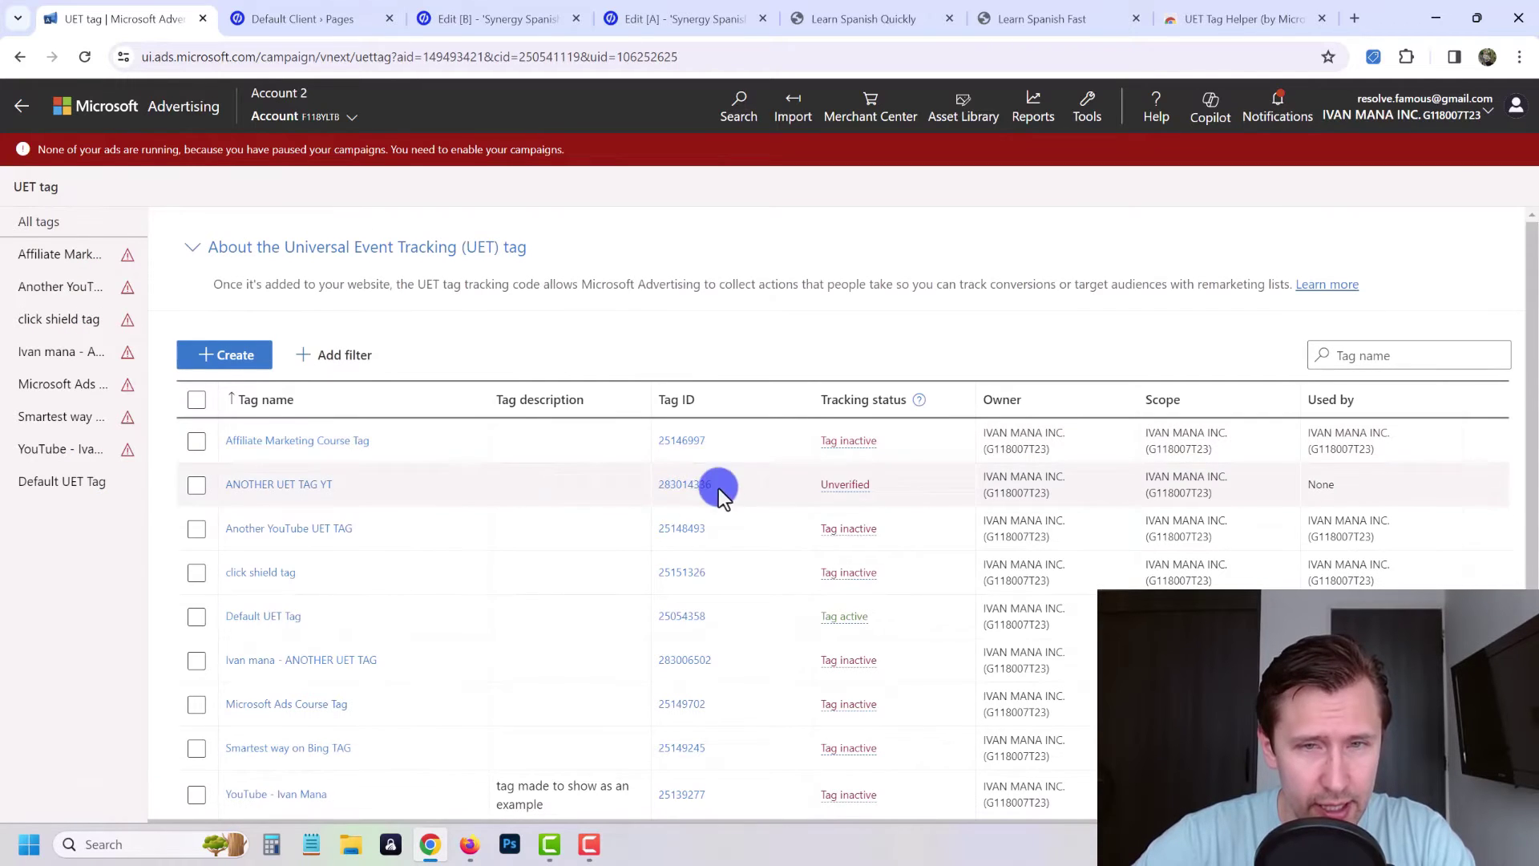
pyautogui.scroll(-2, 474, 564)
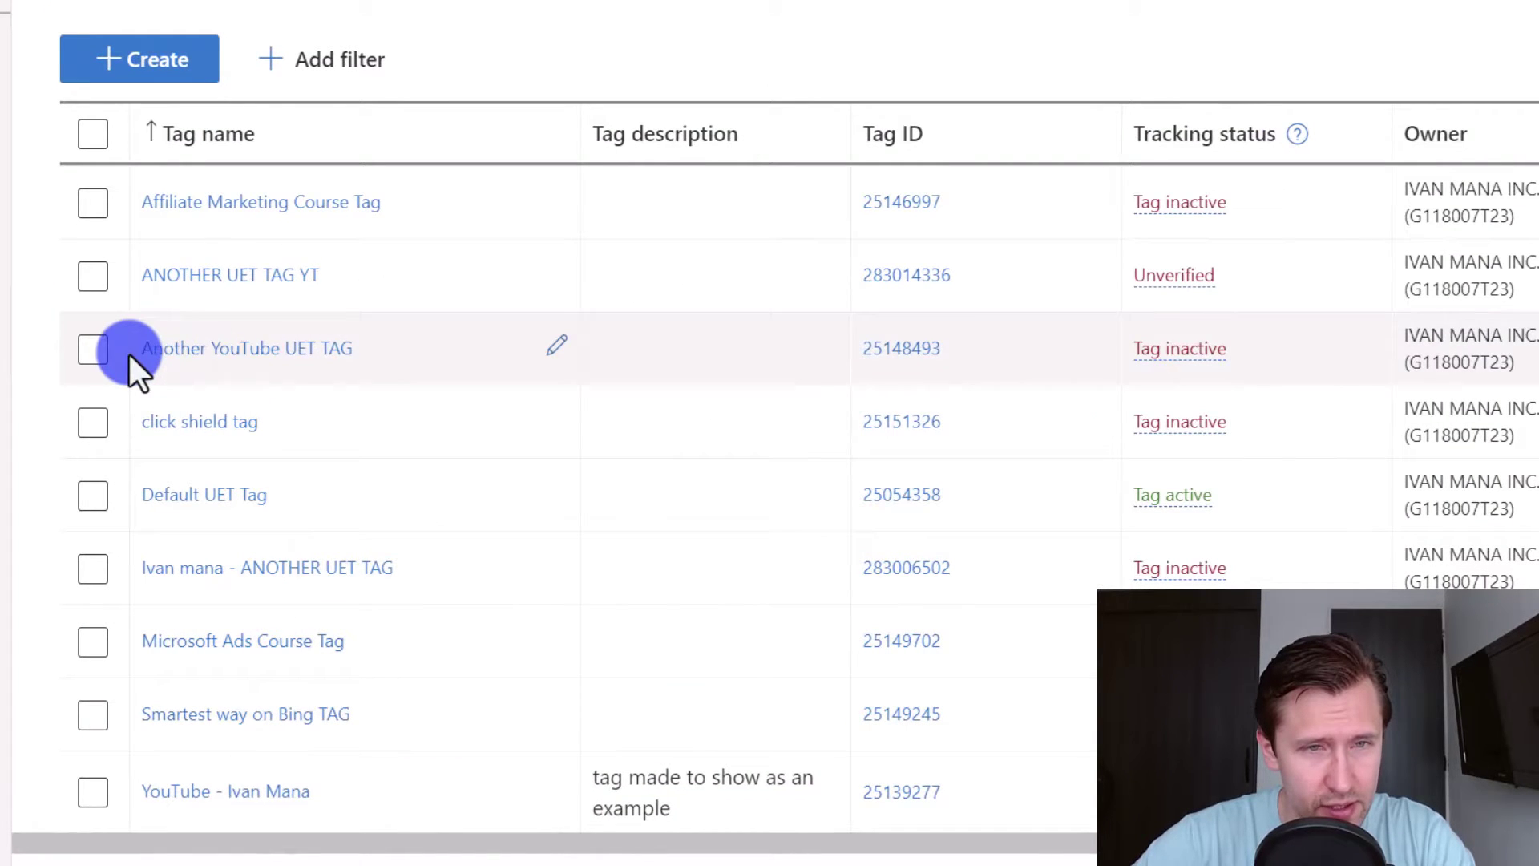
pyautogui.click(104, 279)
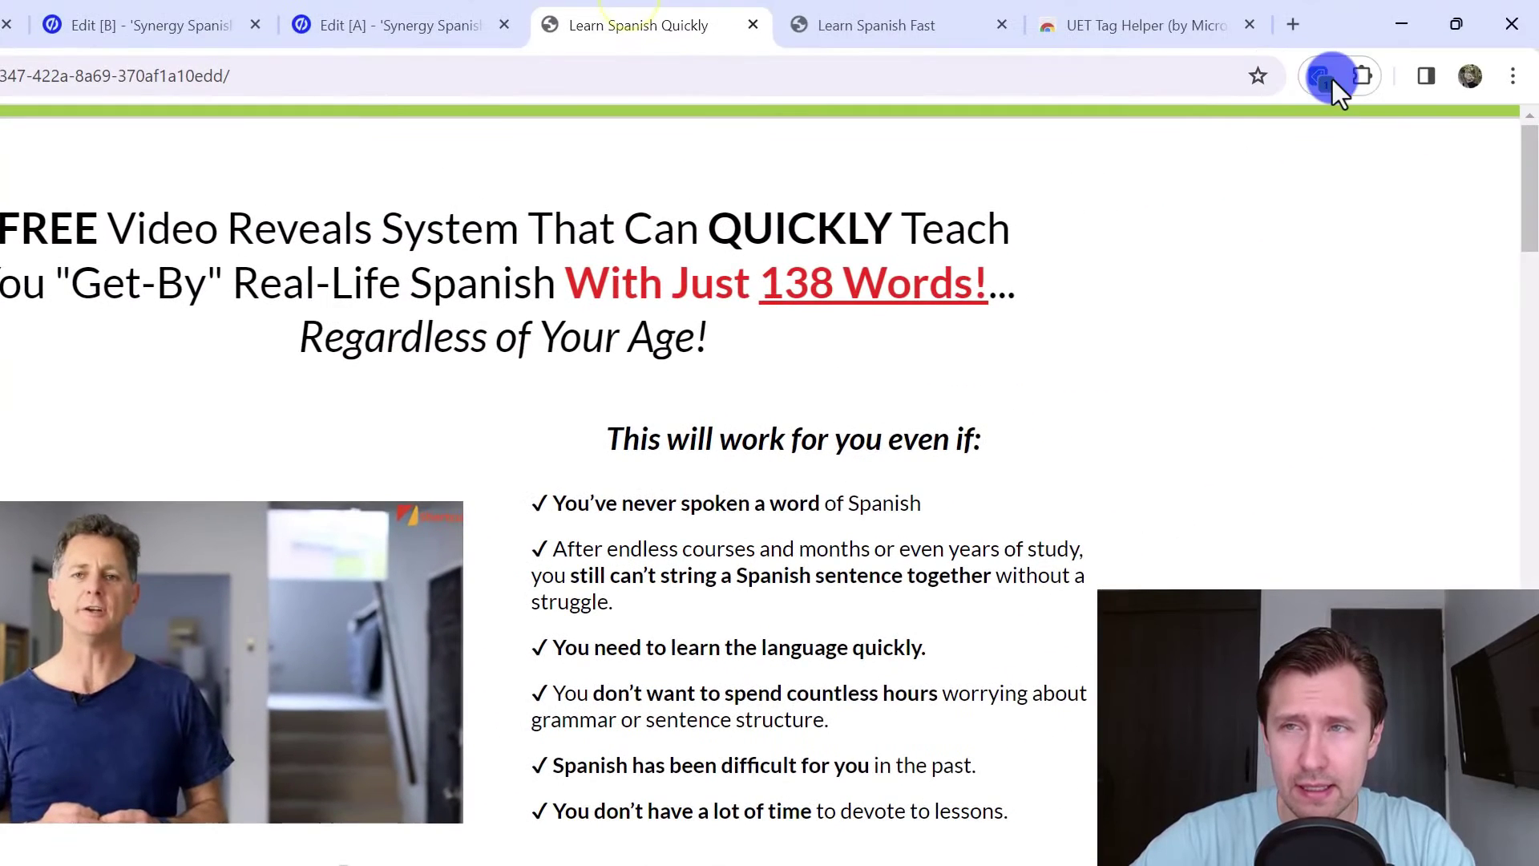
# Step: Confirm with UET Tag Helper that tag 283014336 fires on the Learn Spanish Fast thanks page
pyautogui.click(1329, 79)
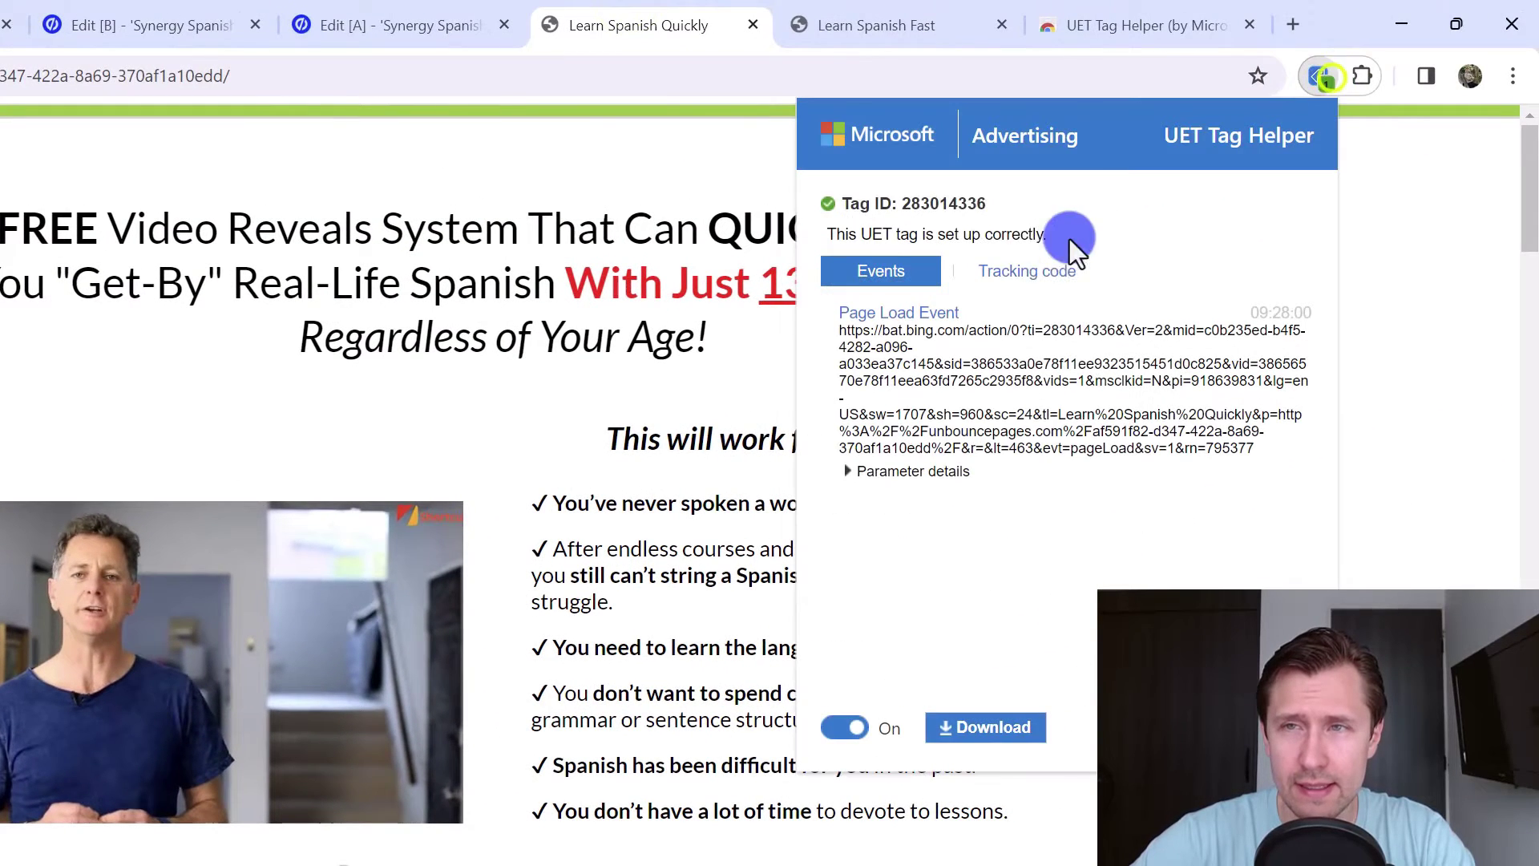
pyautogui.click(568, 189)
pyautogui.click(876, 13)
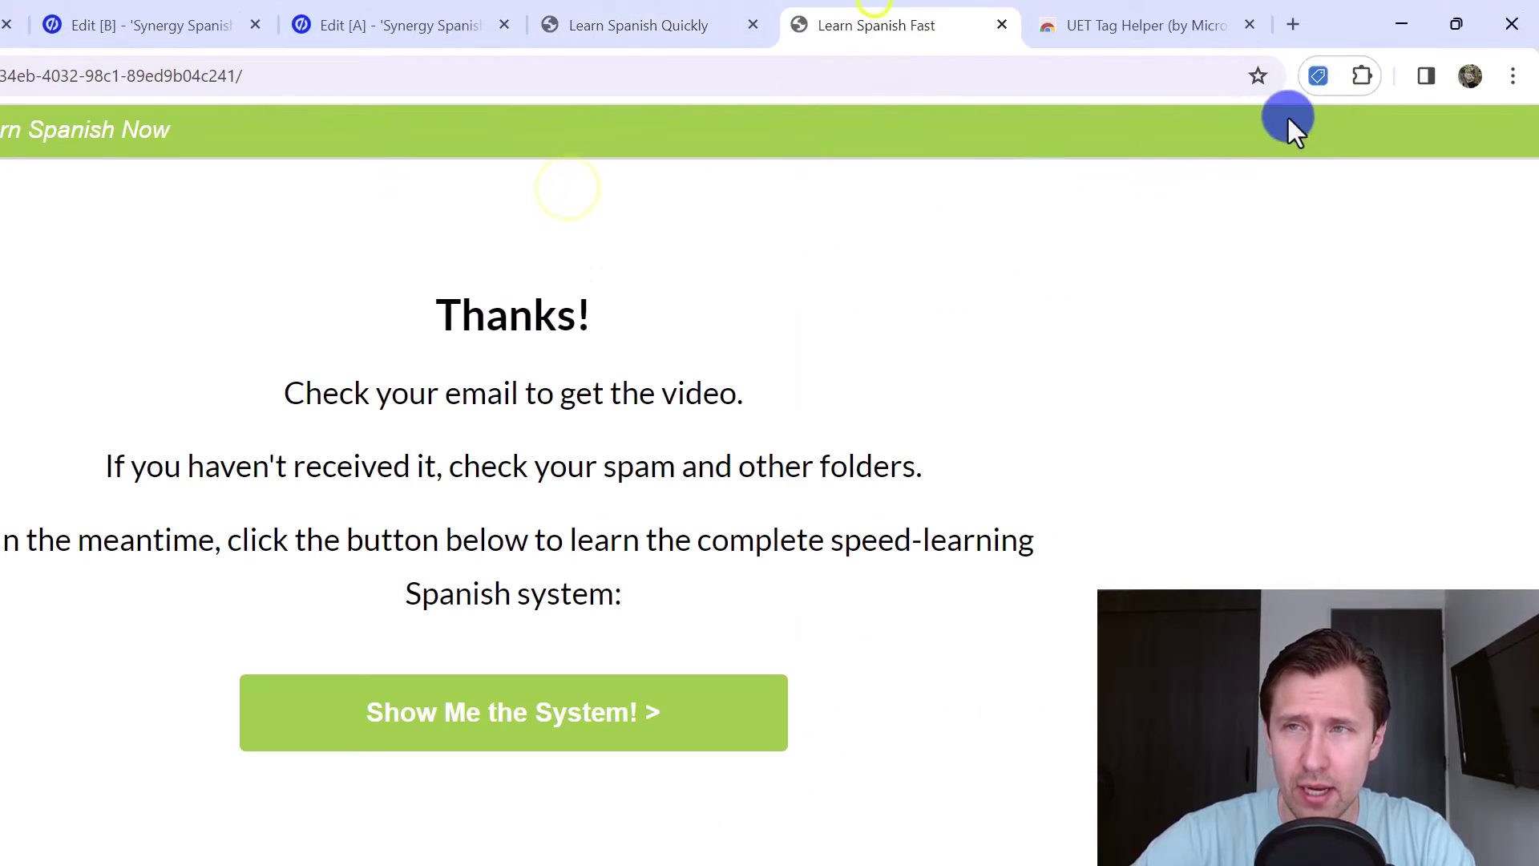
pyautogui.click(1335, 80)
pyautogui.click(843, 728)
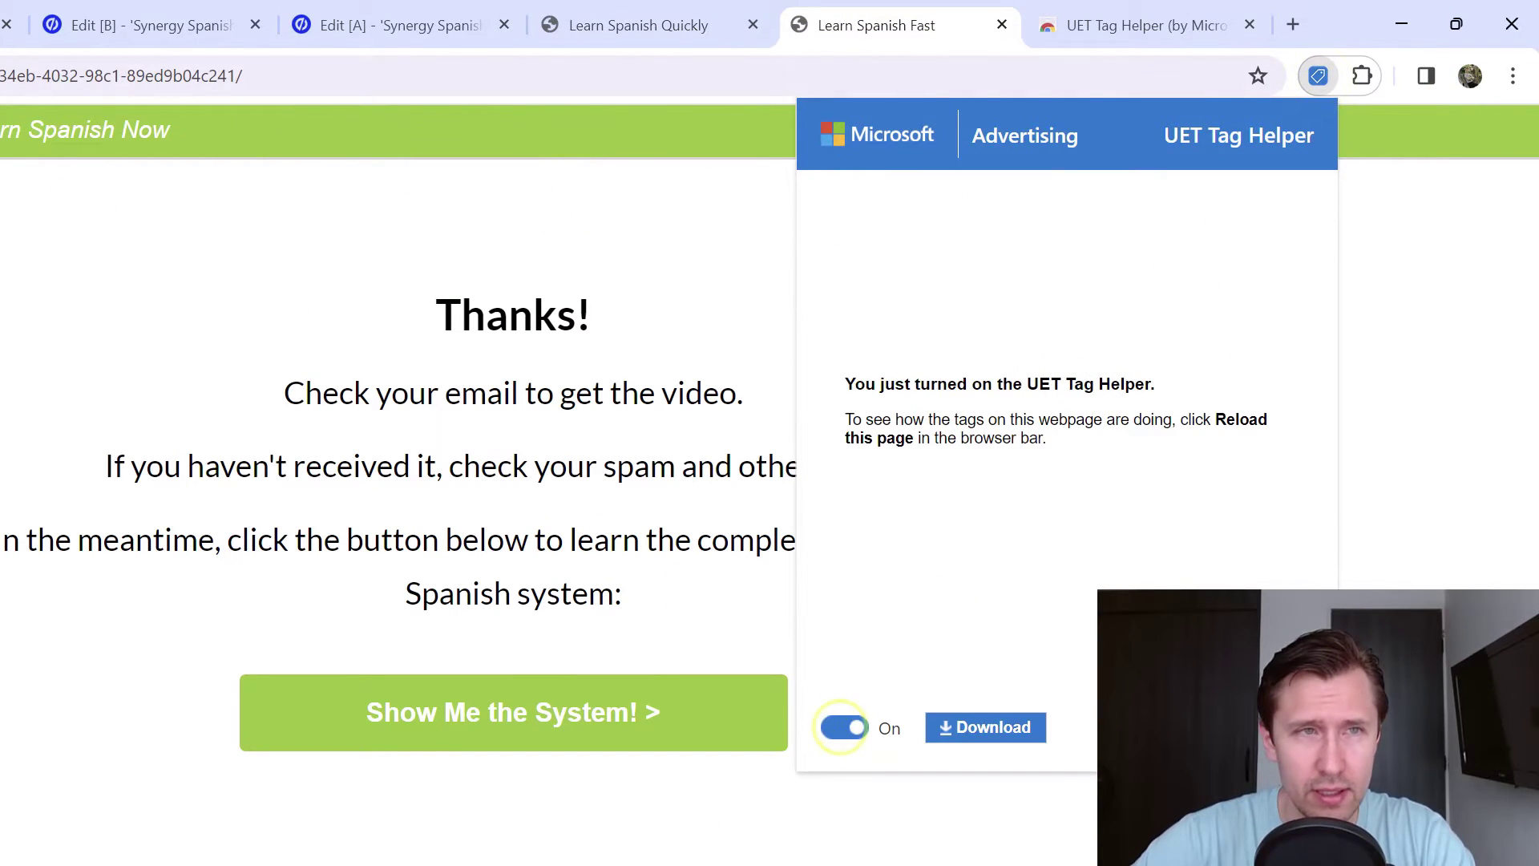
pyautogui.click(1319, 76)
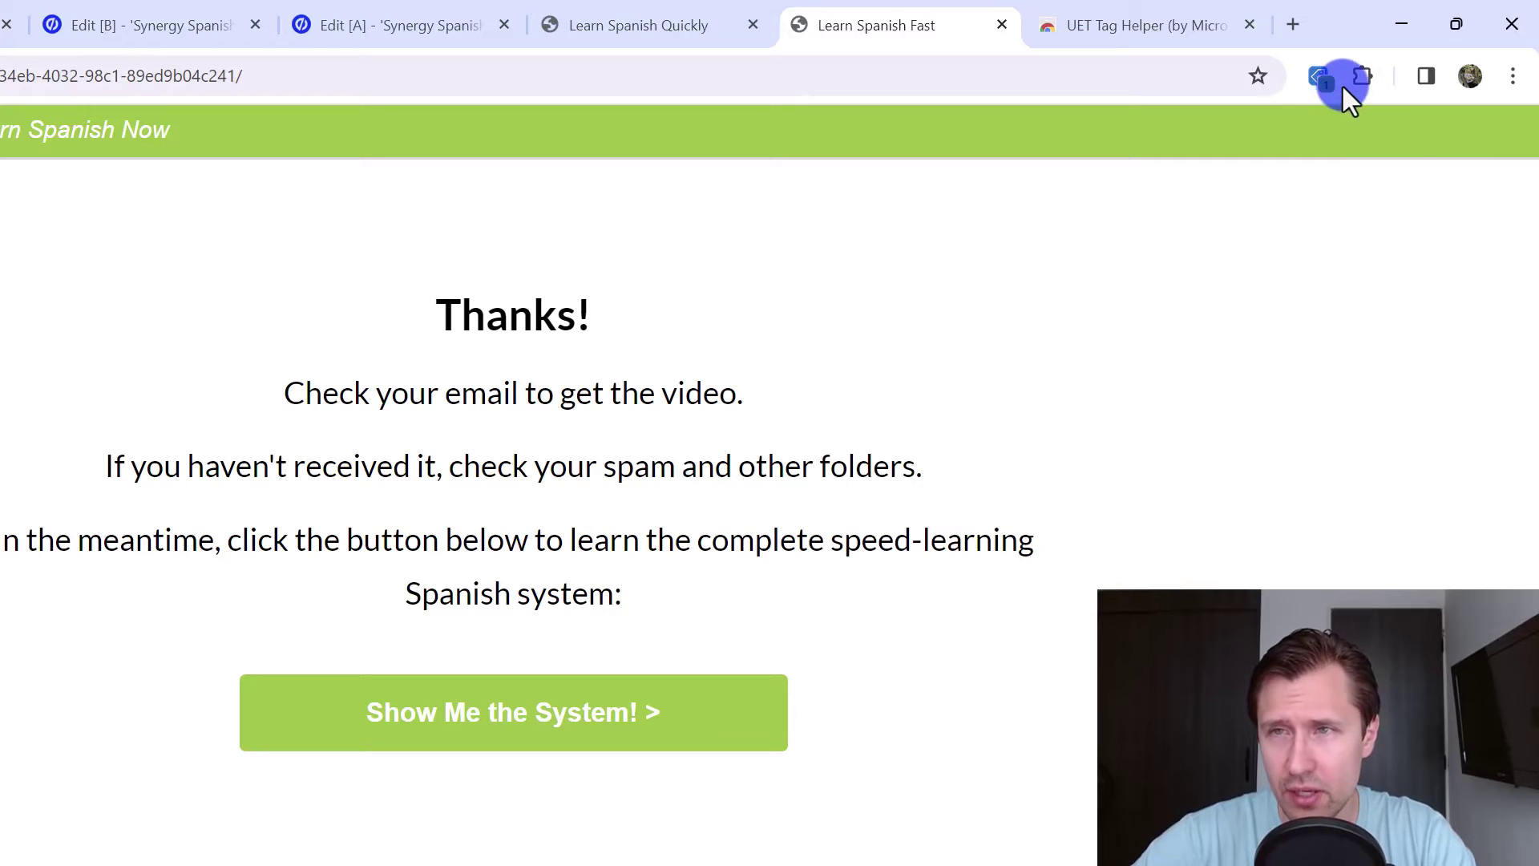
pyautogui.click(1315, 74)
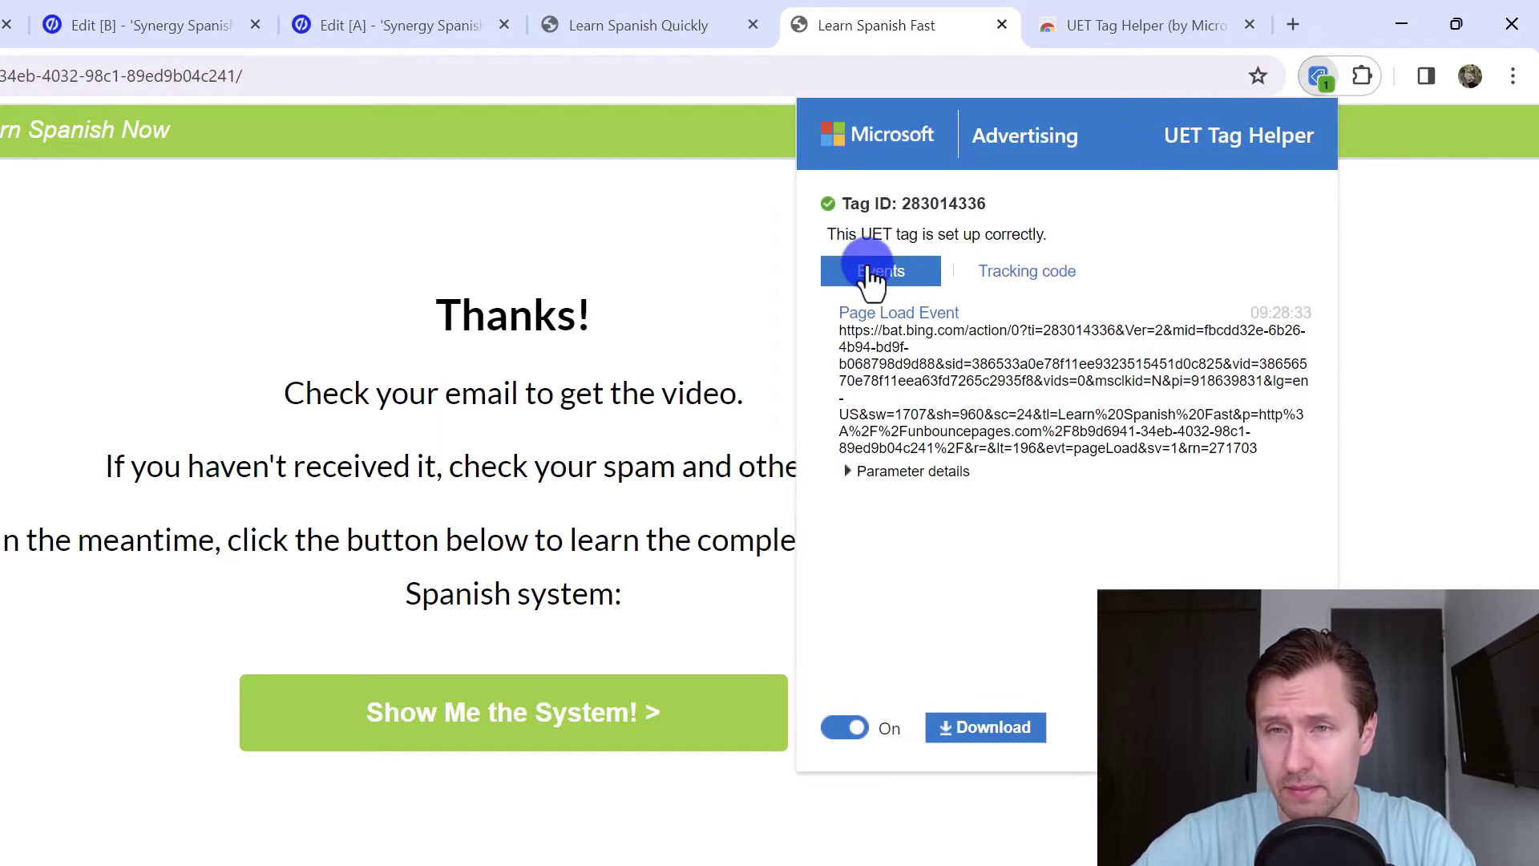
pyautogui.click(491, 228)
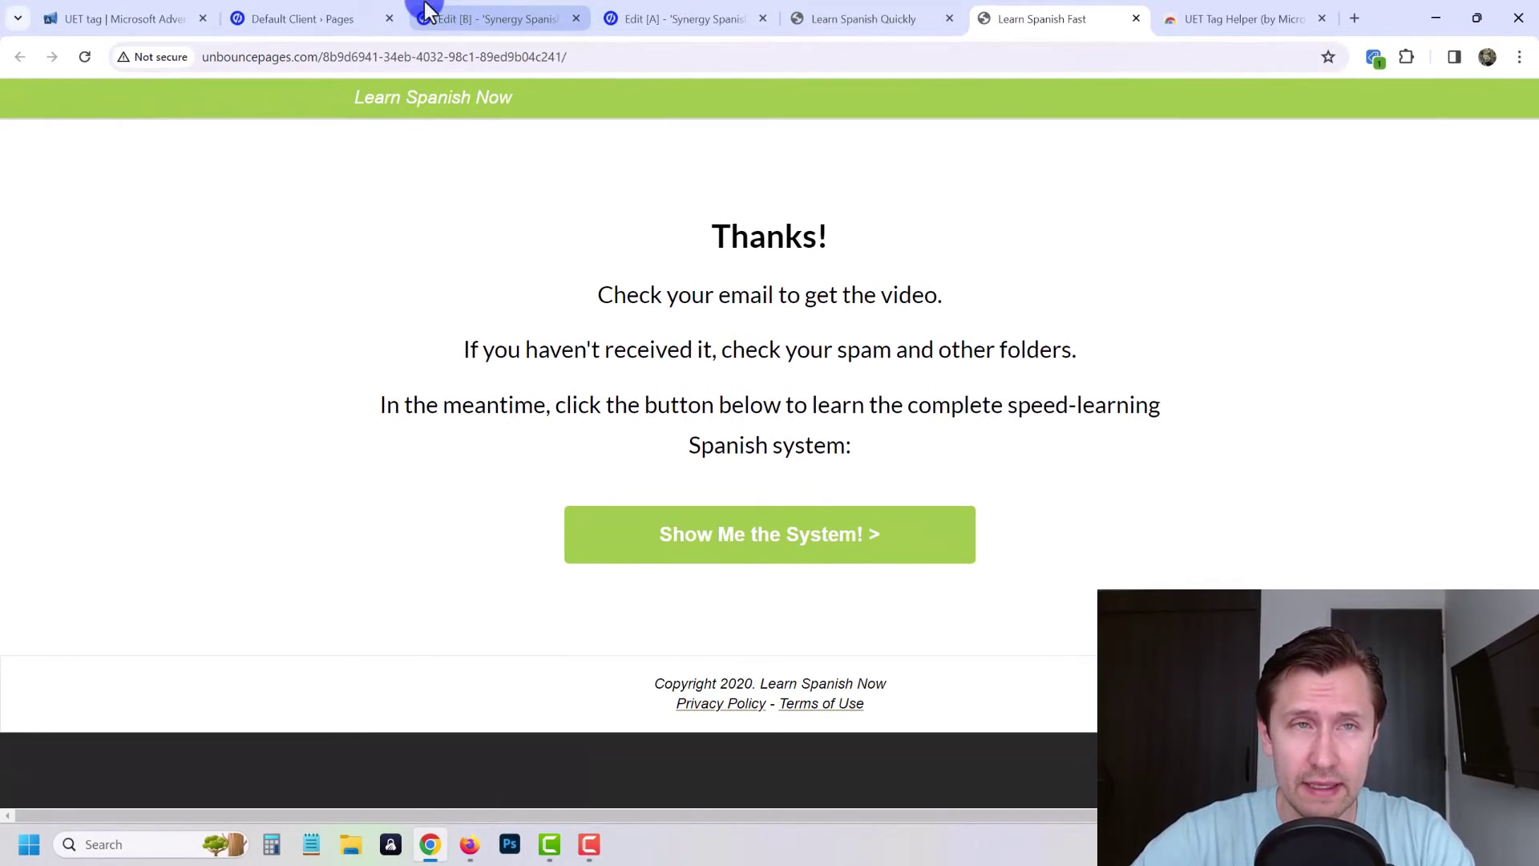
pyautogui.click(146, 9)
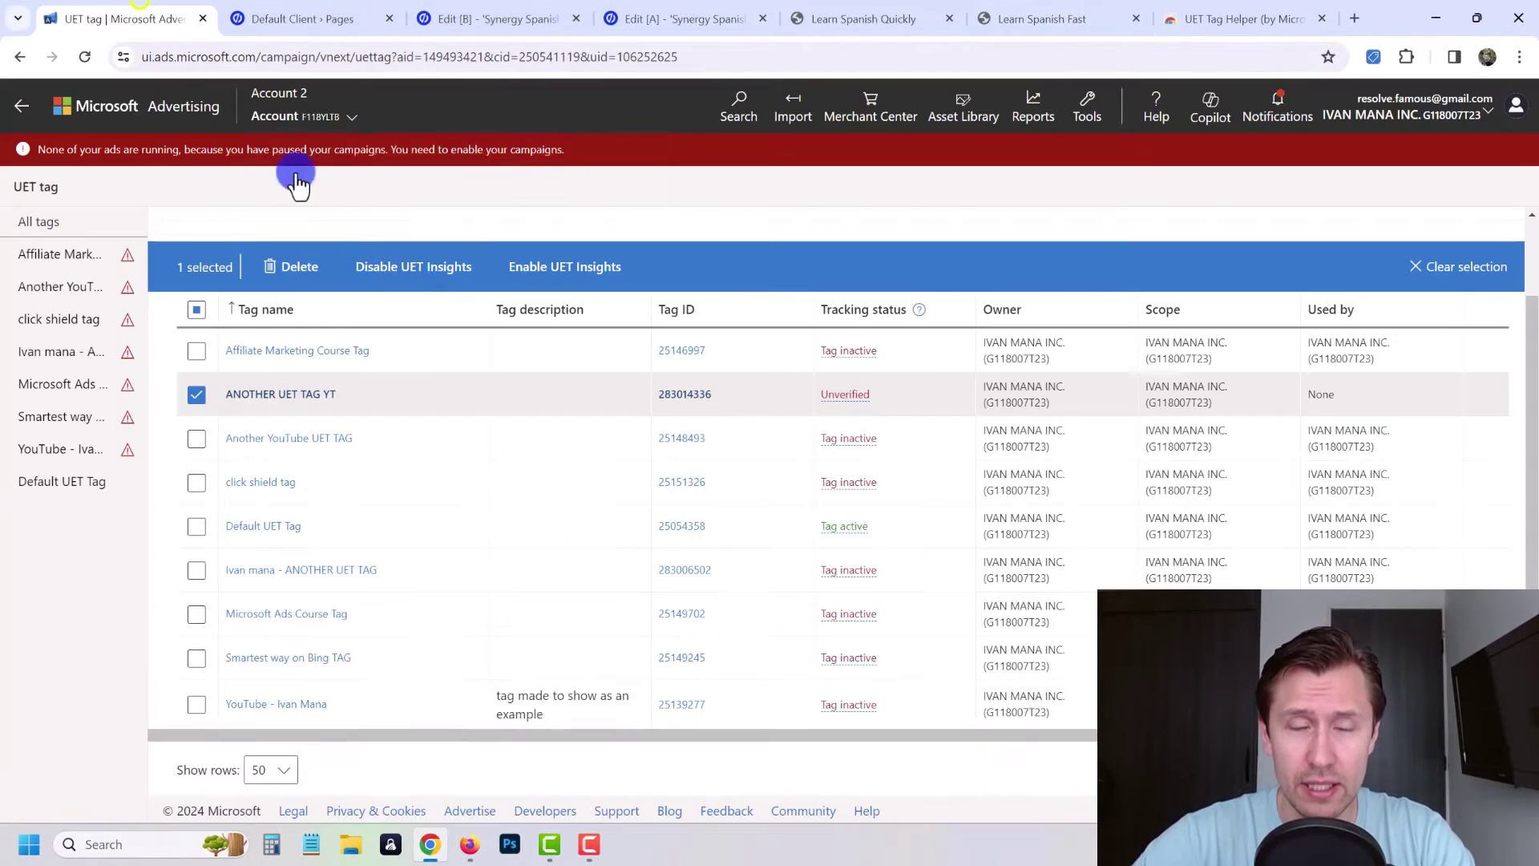
# Step: Start a new website conversion goal from Tools > Conversion goals
pyautogui.click(199, 395)
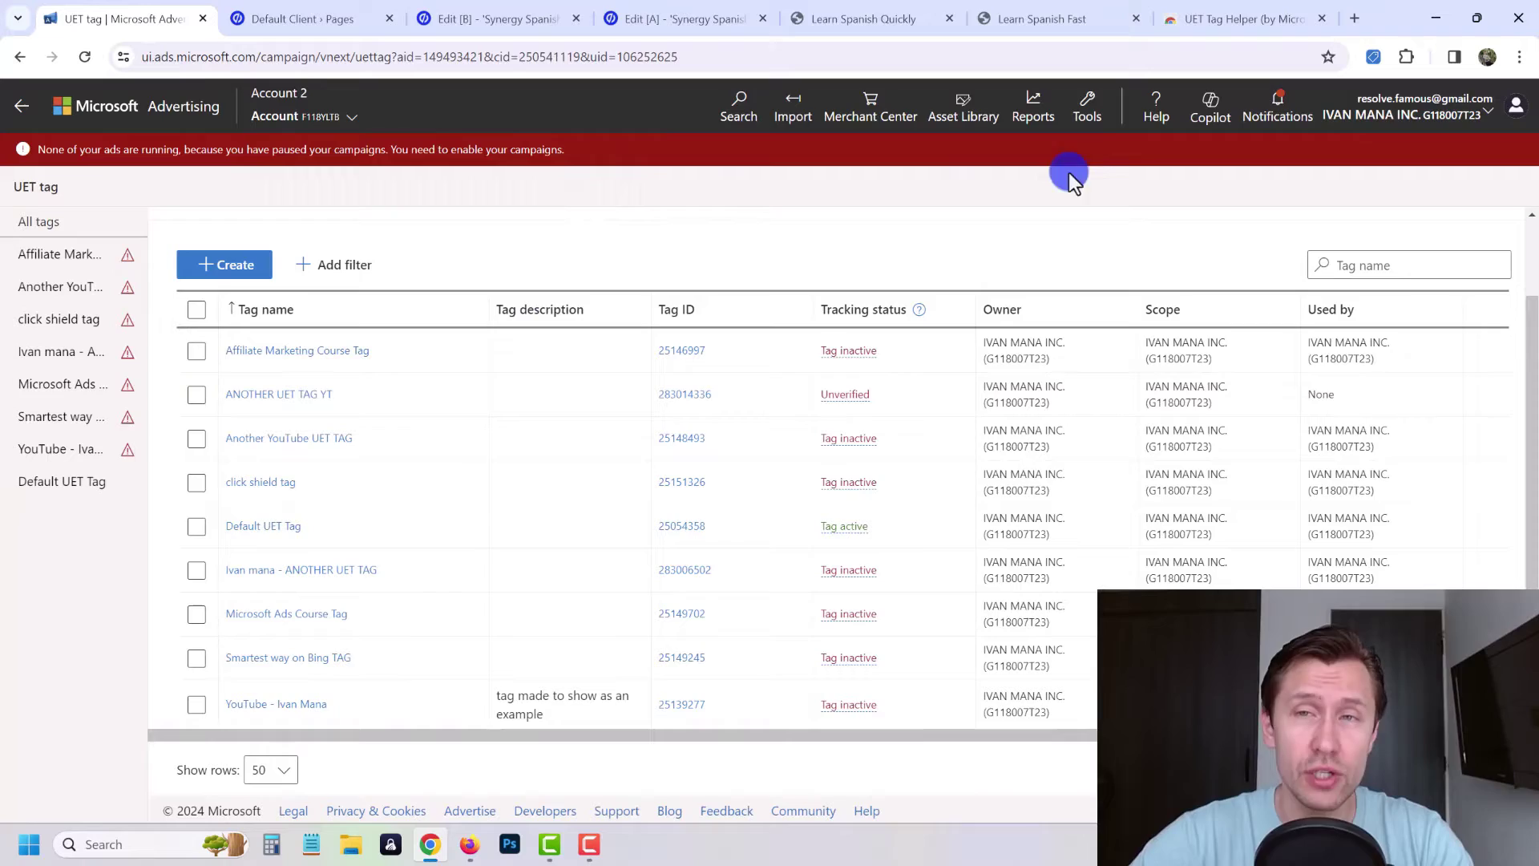
pyautogui.click(1088, 116)
pyautogui.click(1010, 208)
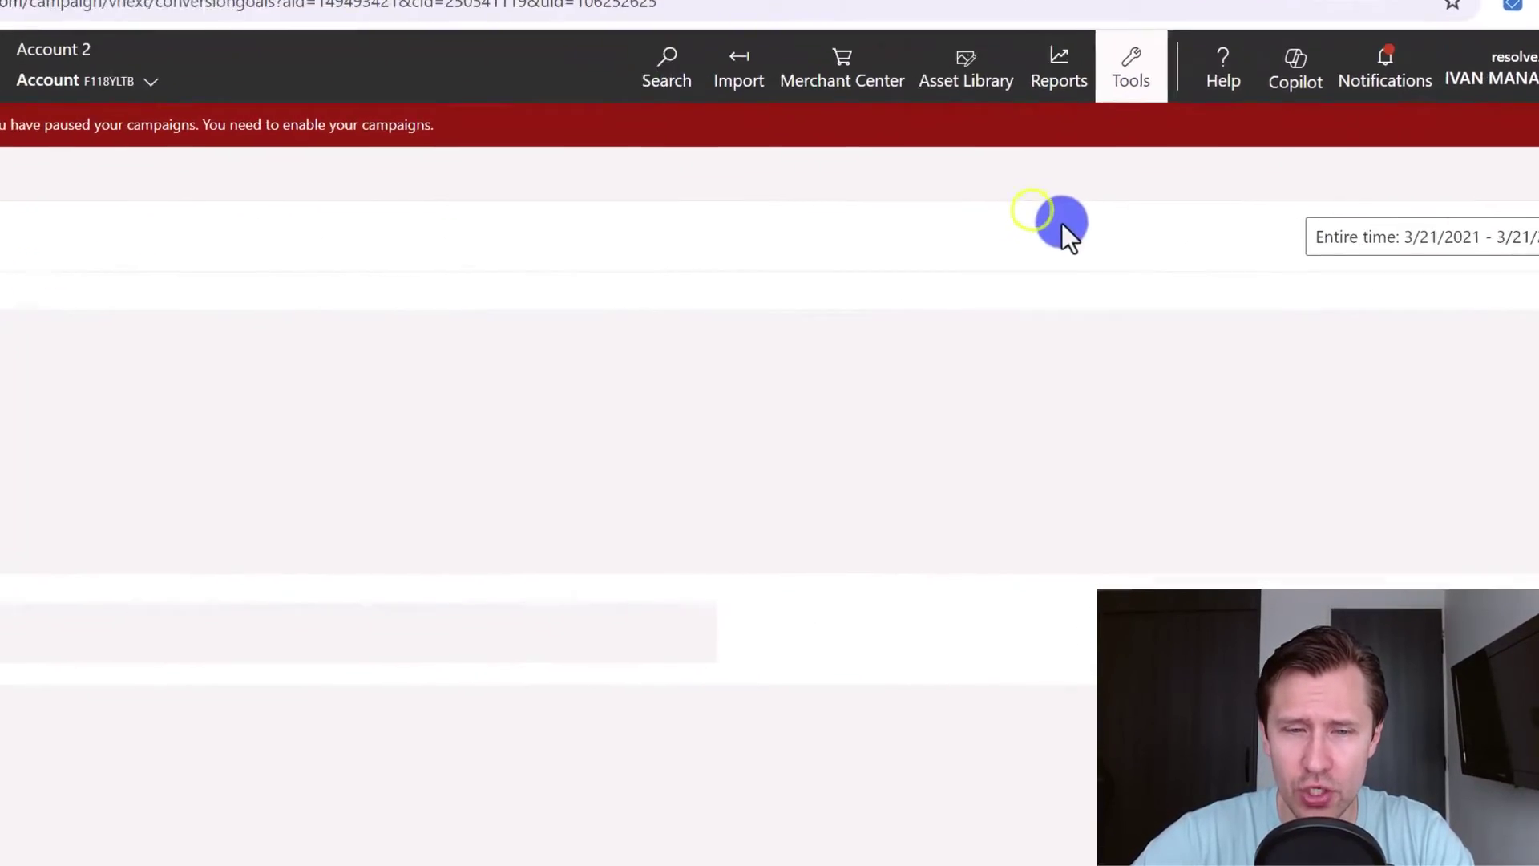
pyautogui.click(113, 353)
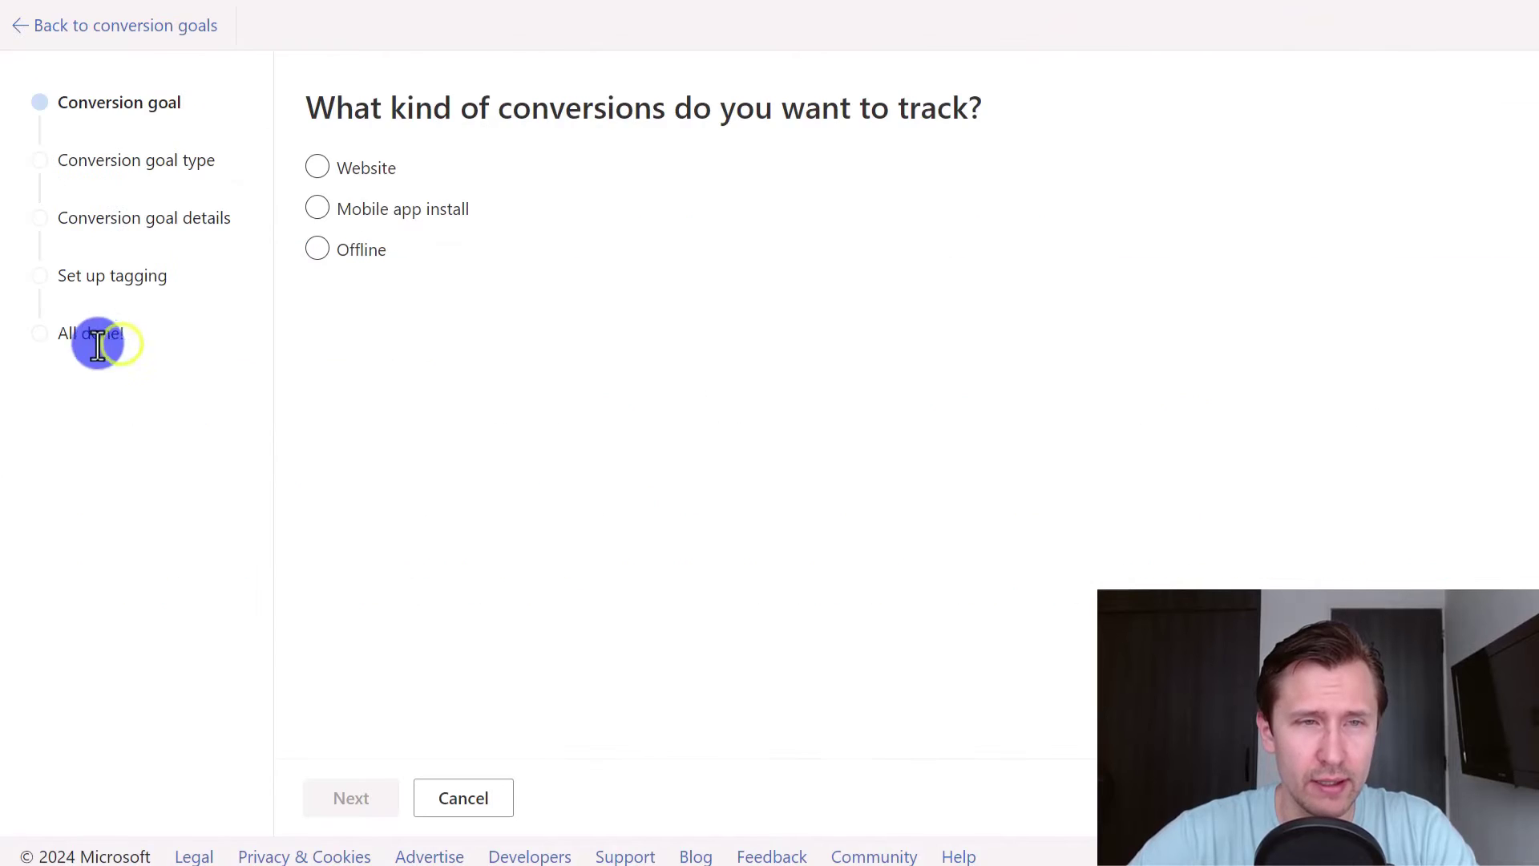
pyautogui.click(318, 170)
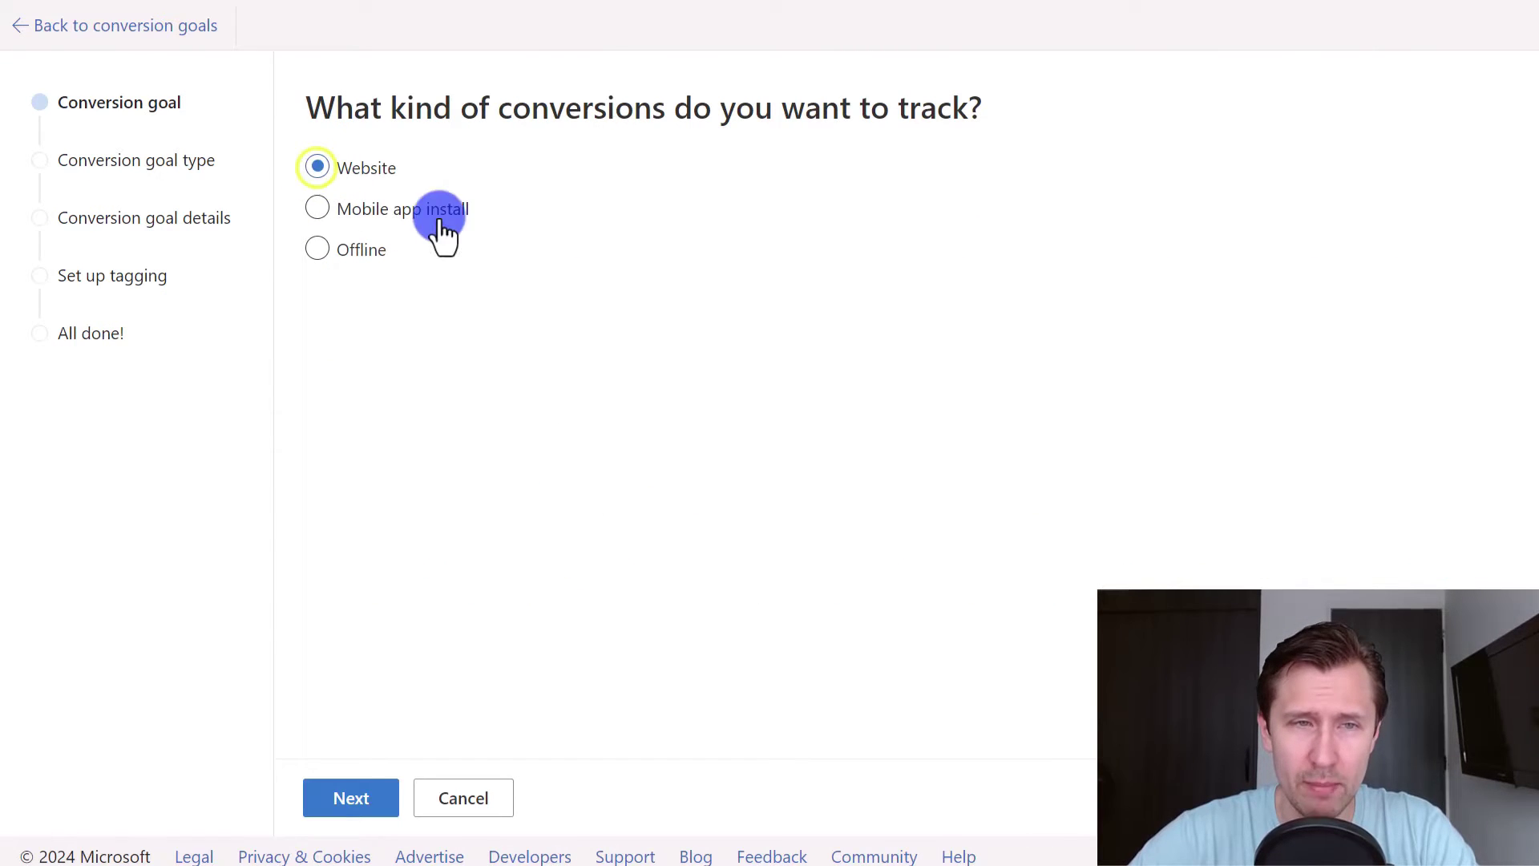
pyautogui.click(348, 793)
# Step: Set the goal category to Sign - up with a Destination URL type and continue
pyautogui.click(478, 229)
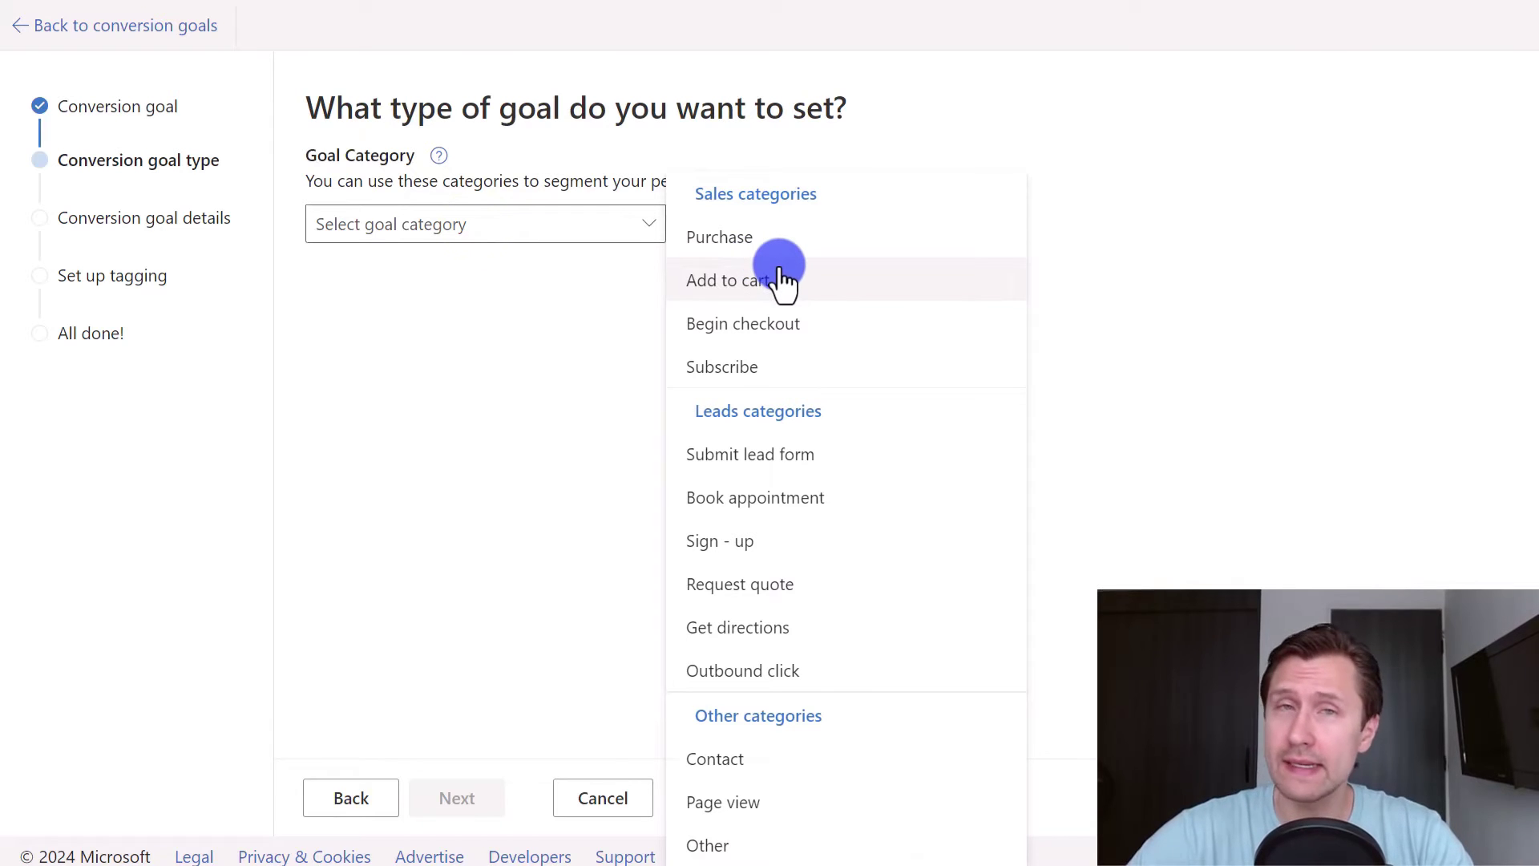
pyautogui.moveTo(738, 285)
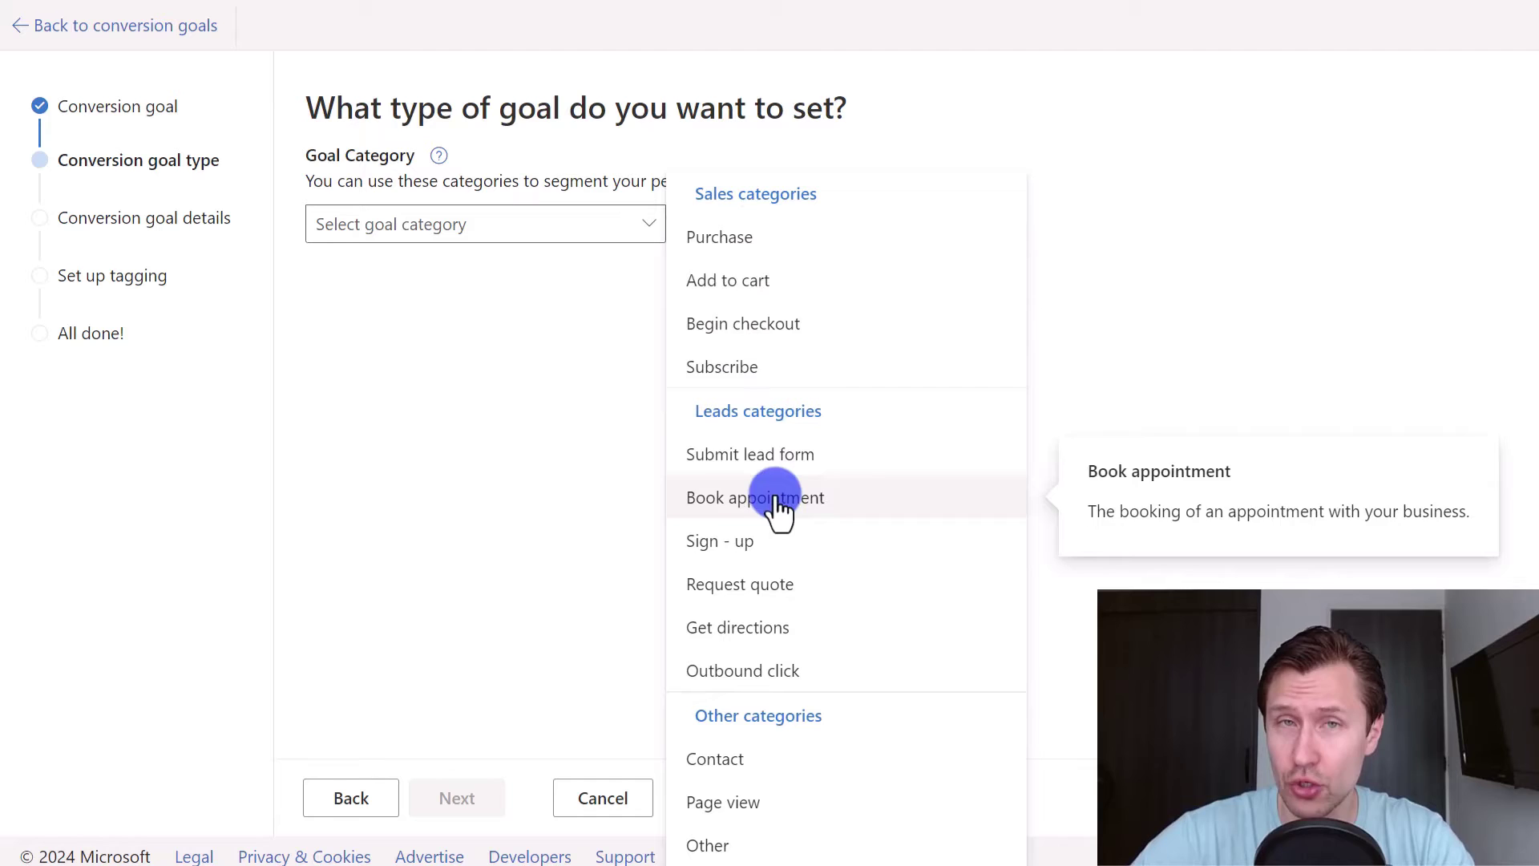
pyautogui.click(731, 545)
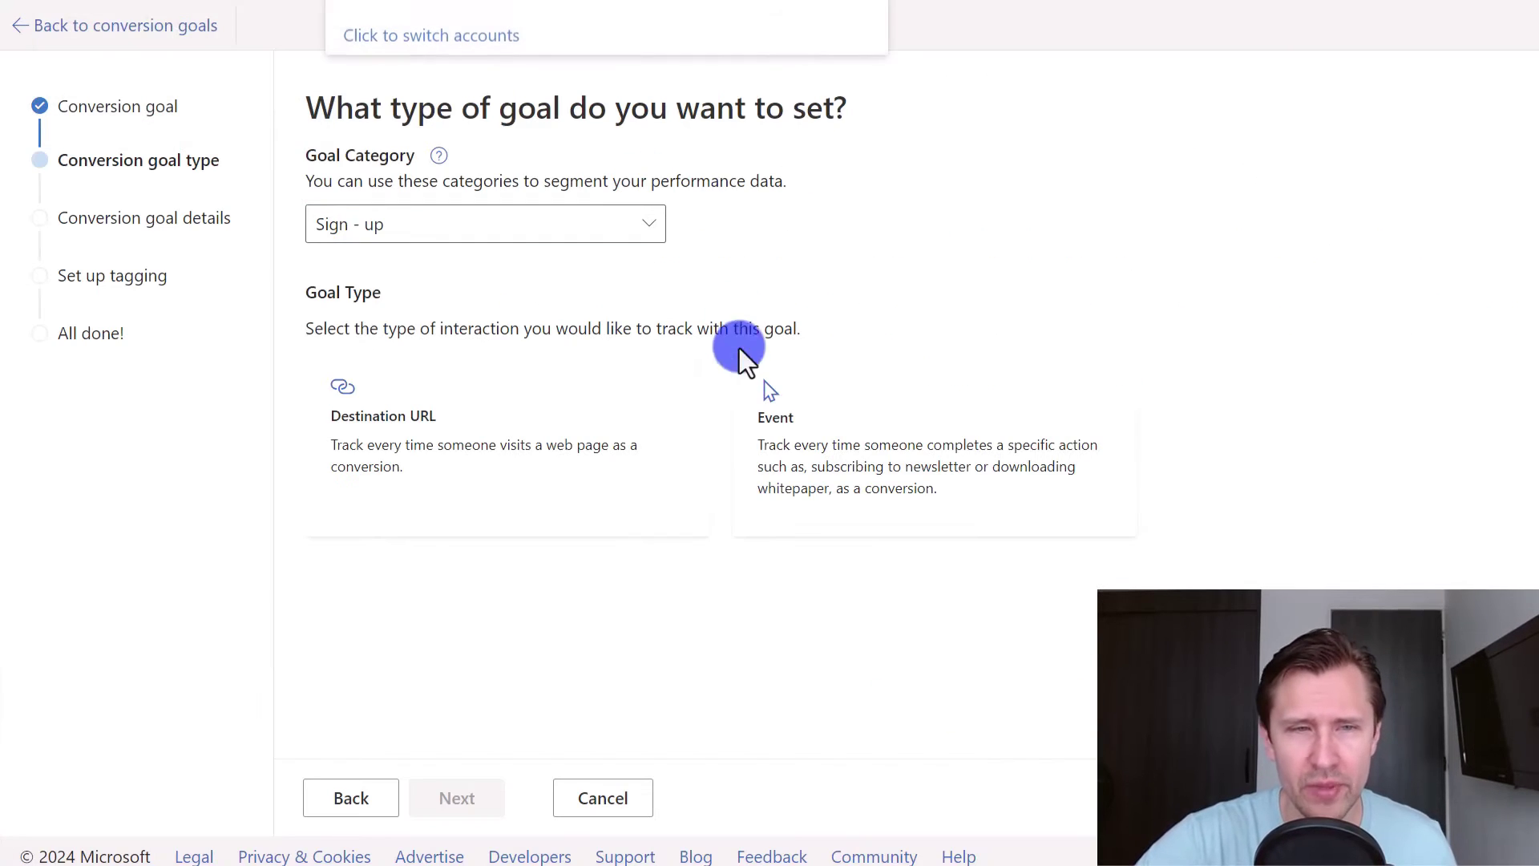
pyautogui.click(544, 421)
pyautogui.click(457, 798)
# Step: Set the destination URL to Contains and paste the thank-you page's copied address
pyautogui.click(359, 241)
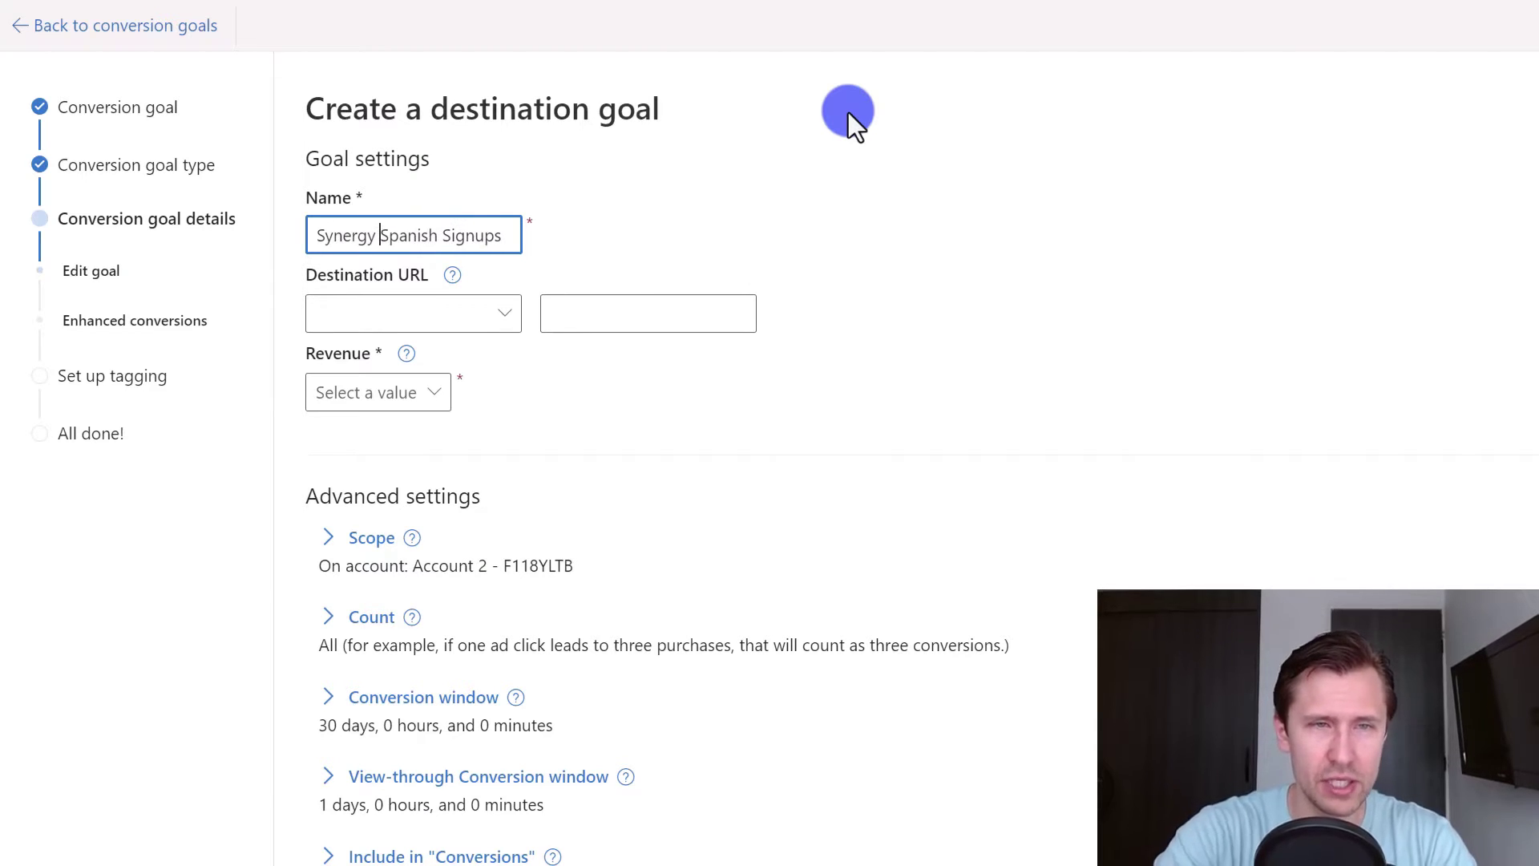
pyautogui.click(412, 314)
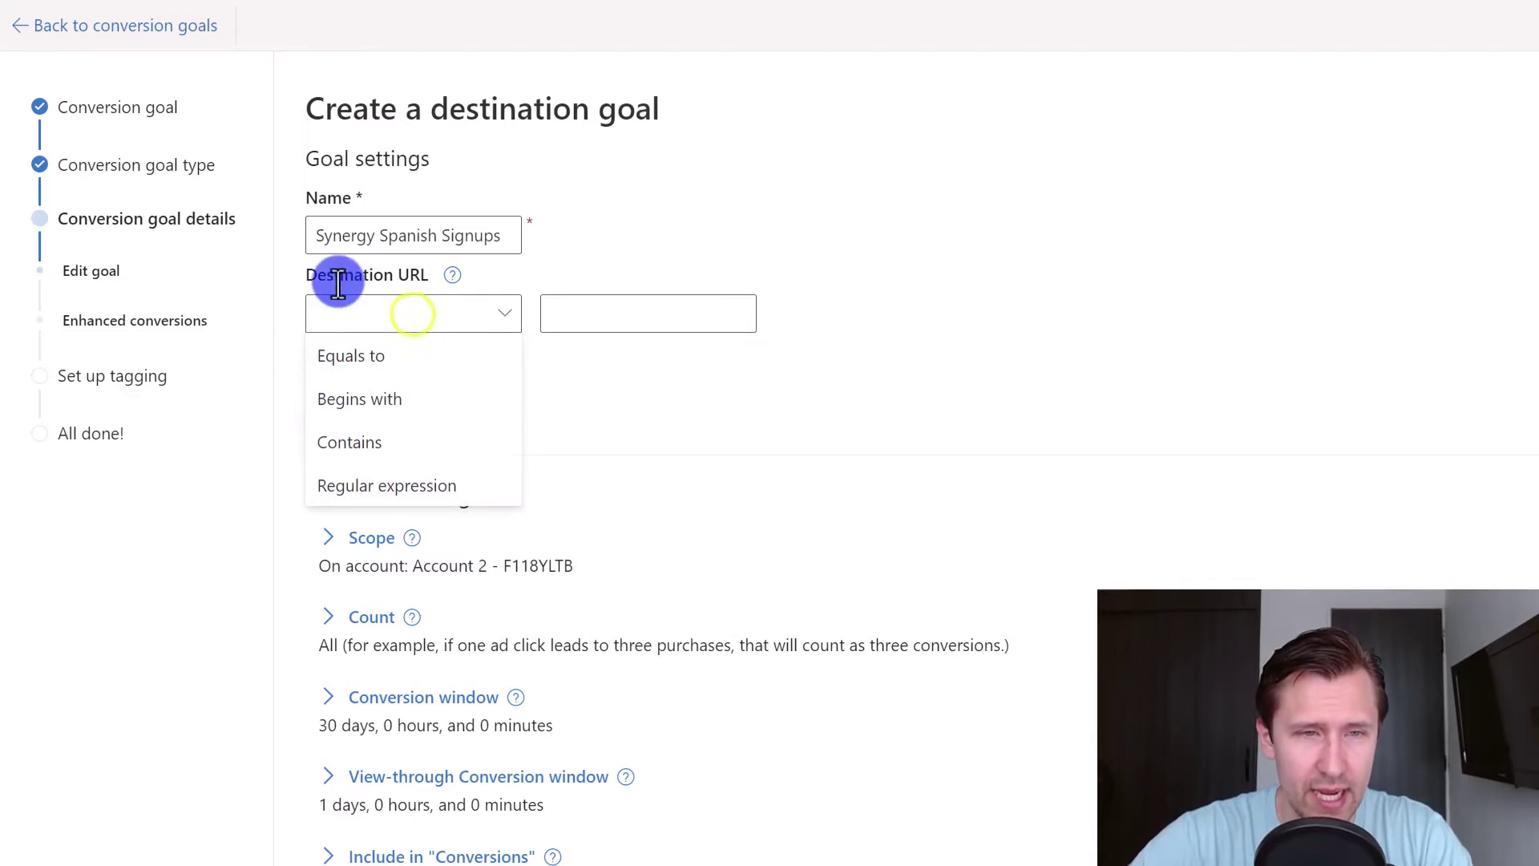
pyautogui.click(376, 445)
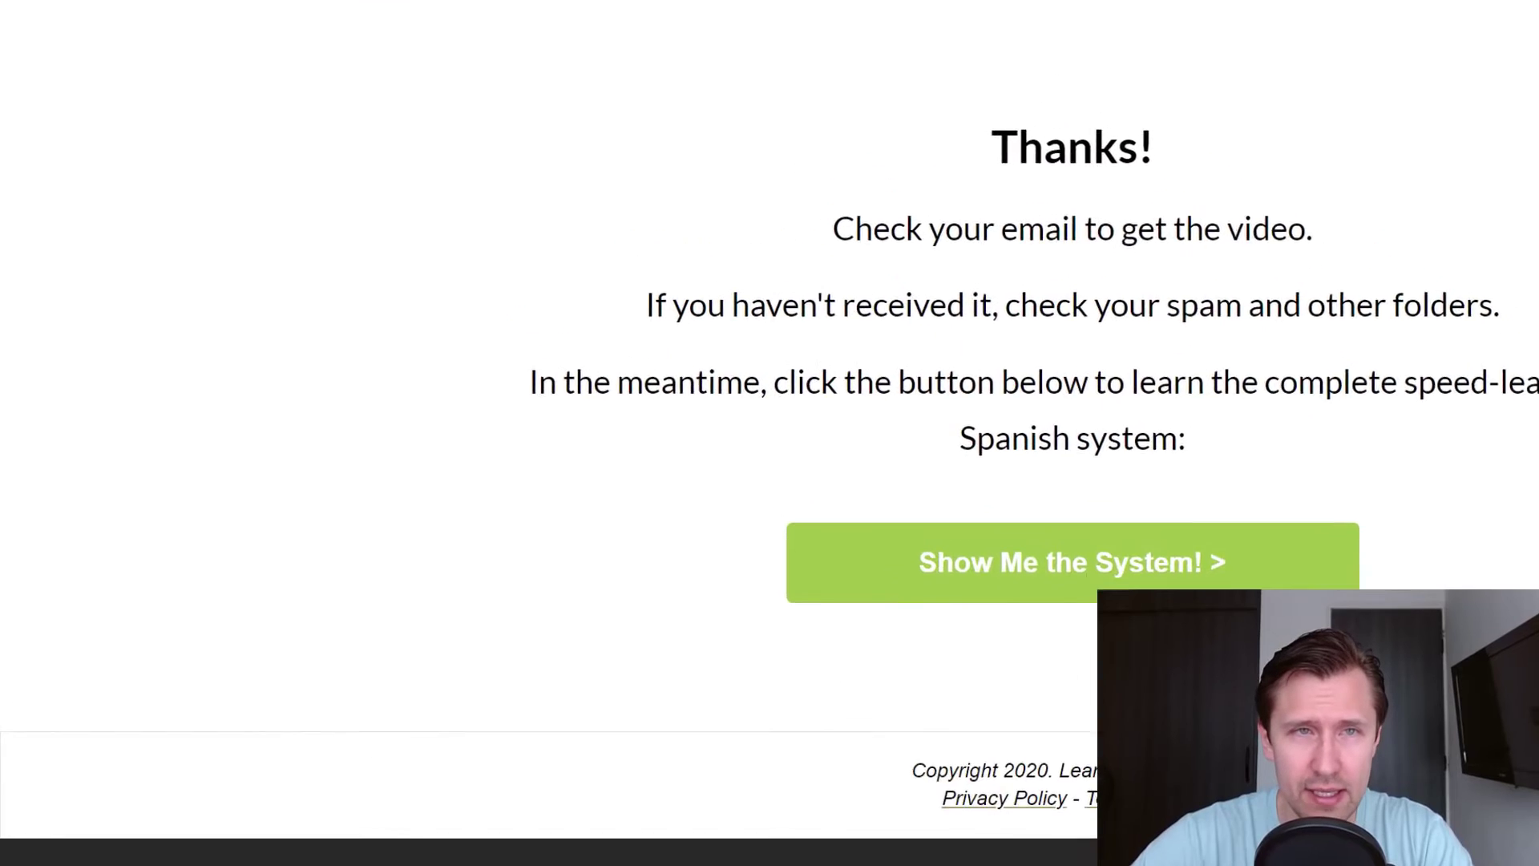
pyautogui.click(515, 94)
pyautogui.click(436, 96)
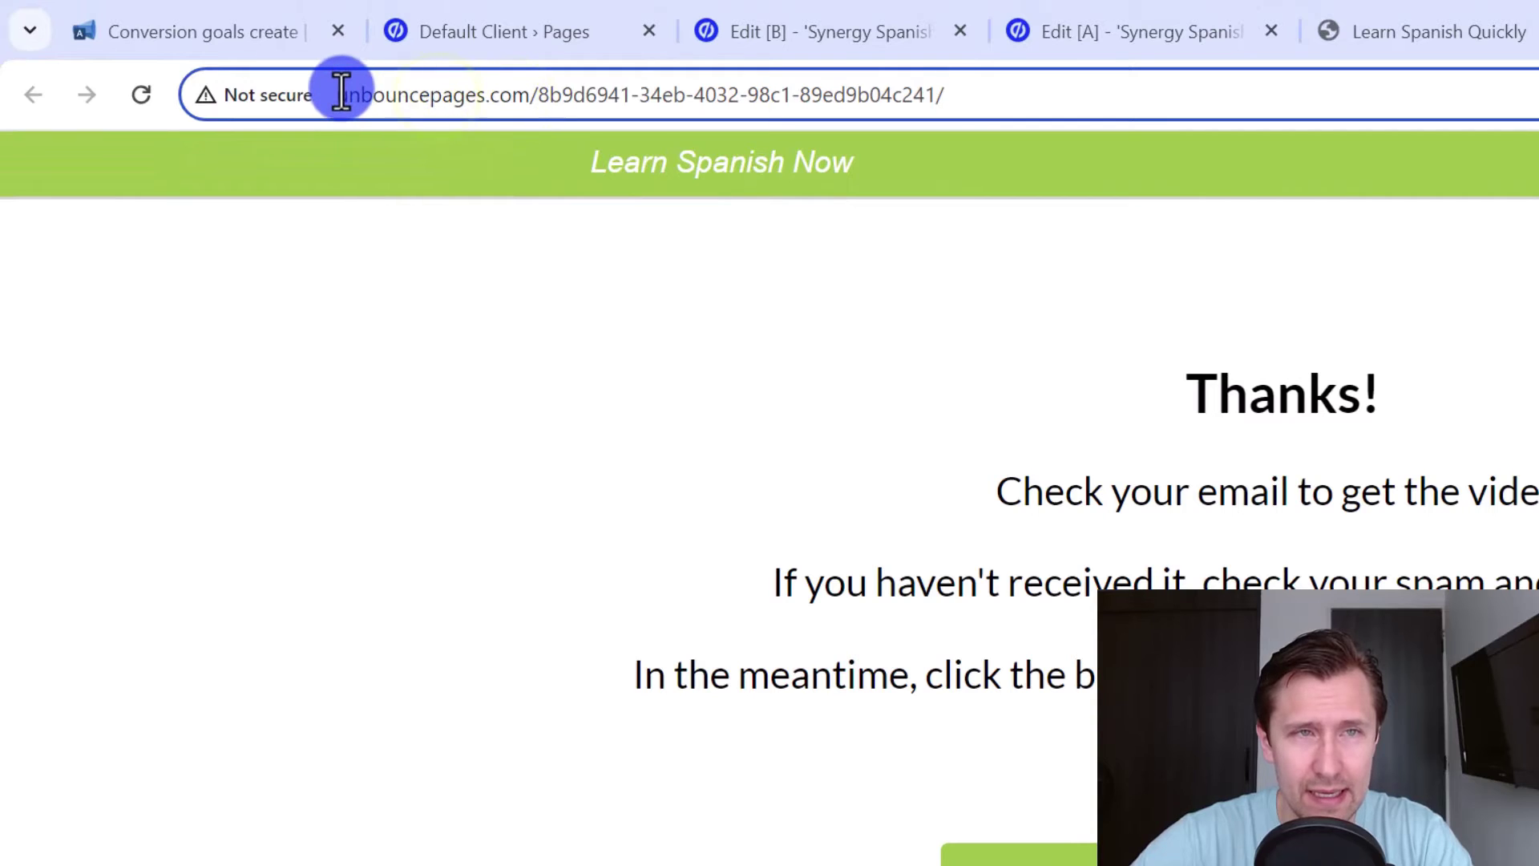
pyautogui.moveTo(339, 95); pyautogui.dragTo(938, 82)
pyautogui.hotkey('ctrl', 'c')
pyautogui.click(627, 40)
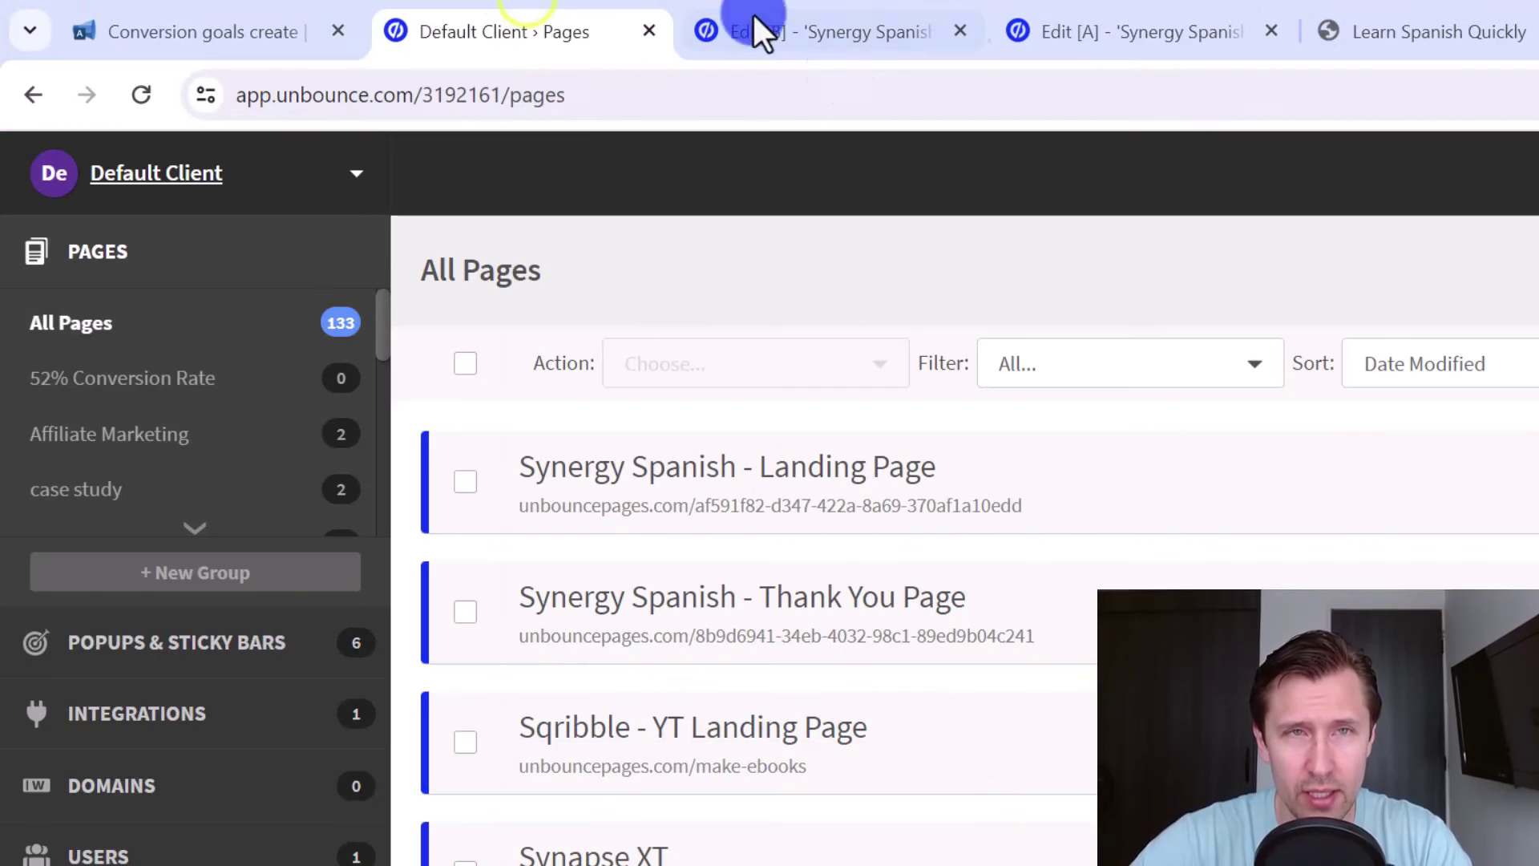
pyautogui.click(118, 6)
pyautogui.click(721, 664)
pyautogui.hotkey('ctrl', 'v')
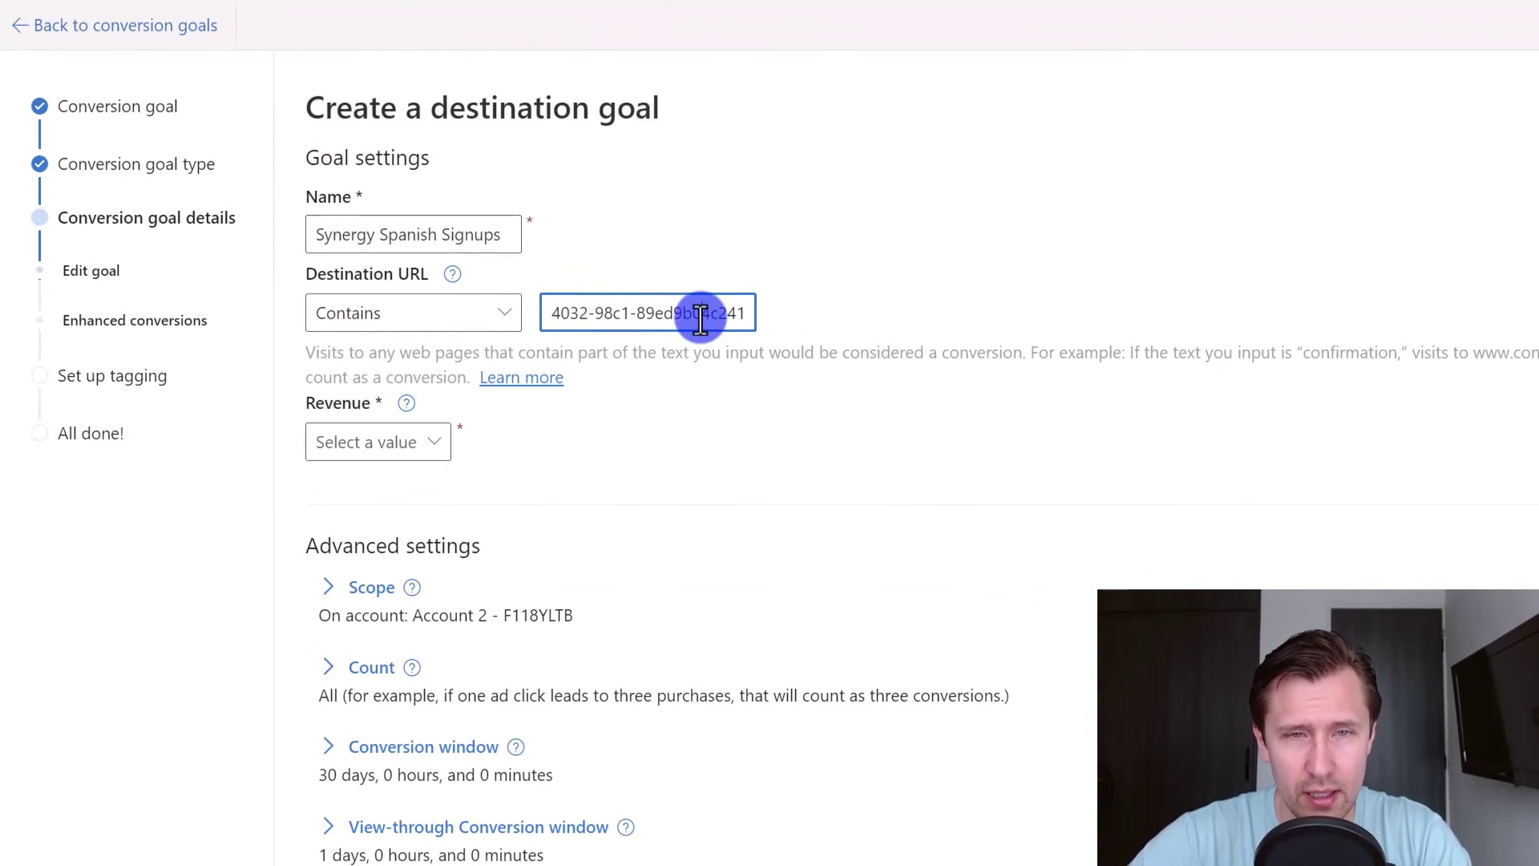
pyautogui.moveTo(700, 318); pyautogui.dragTo(550, 313)
pyautogui.click(656, 320)
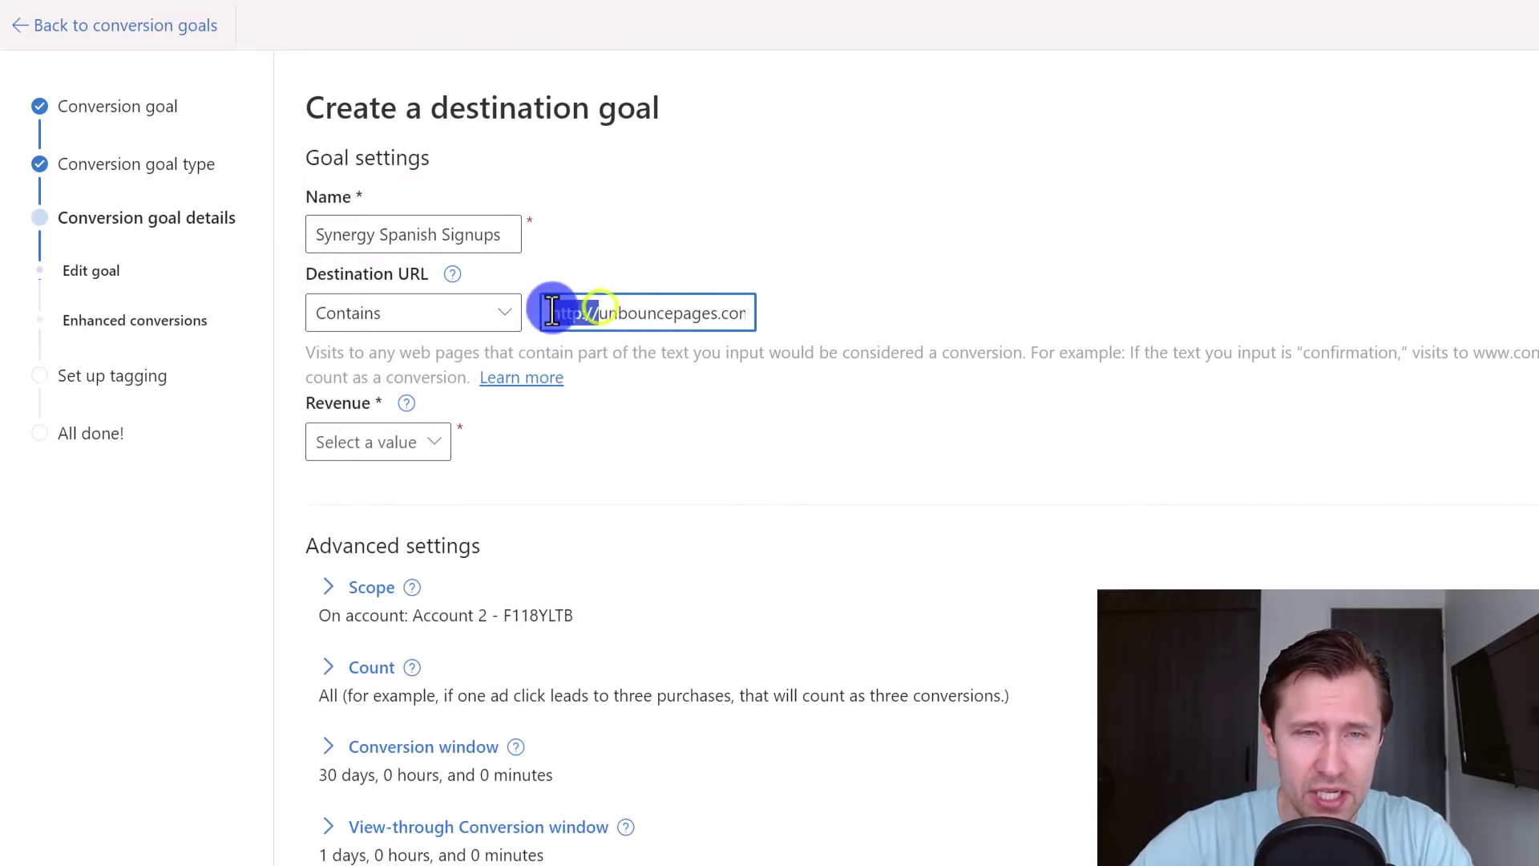
pyautogui.press('BackSpace')
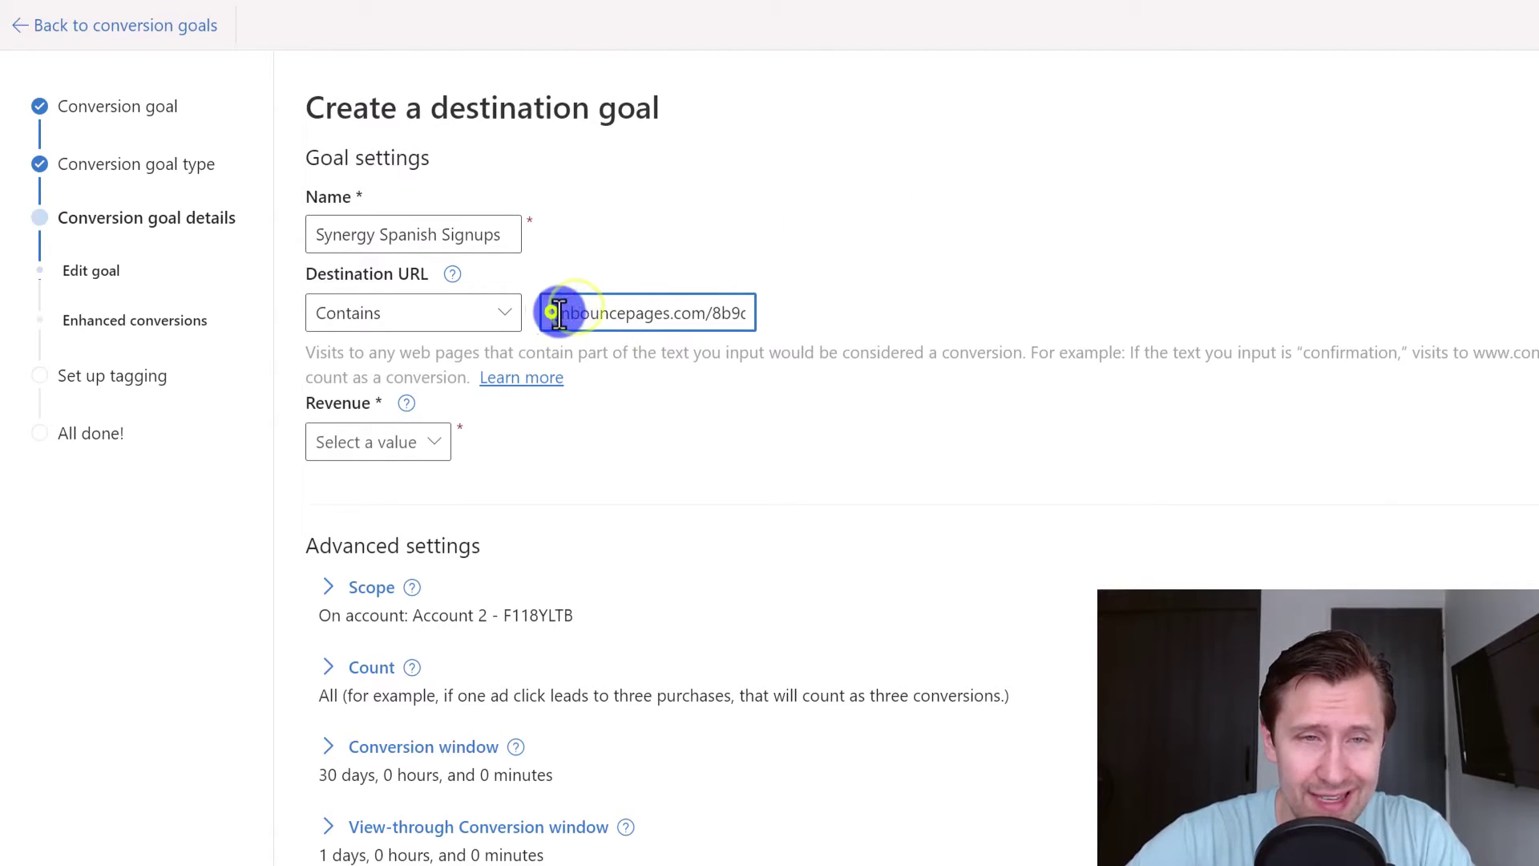
pyautogui.moveTo(553, 311); pyautogui.dragTo(780, 309)
pyautogui.click(613, 313)
pyautogui.click(668, 320)
pyautogui.moveTo(668, 321); pyautogui.dragTo(714, 312)
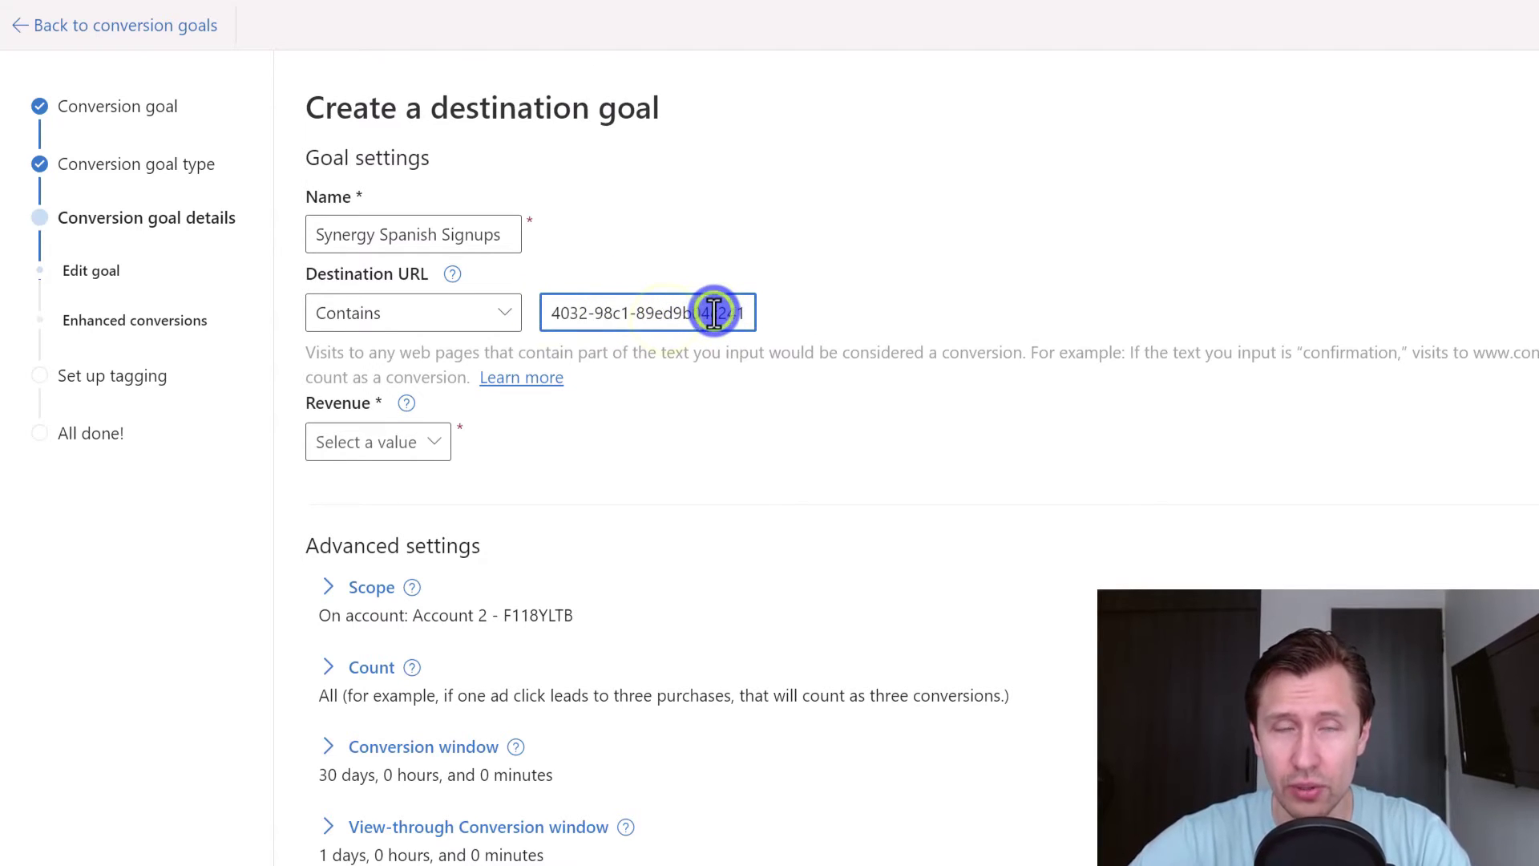
pyautogui.click(718, 313)
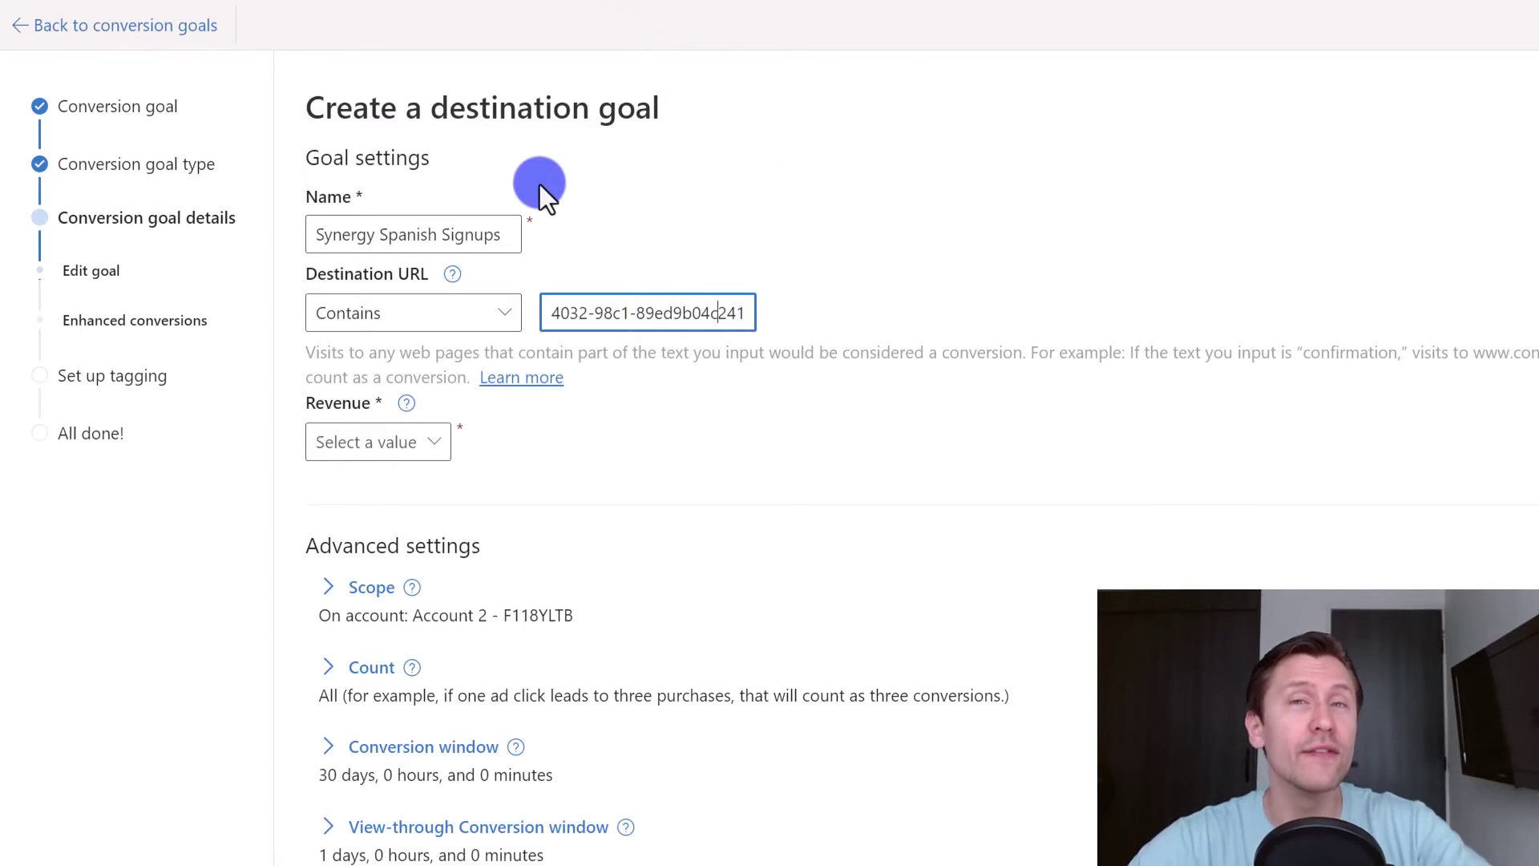
# Step: Set Revenue to Don't assign a value
pyautogui.click(393, 442)
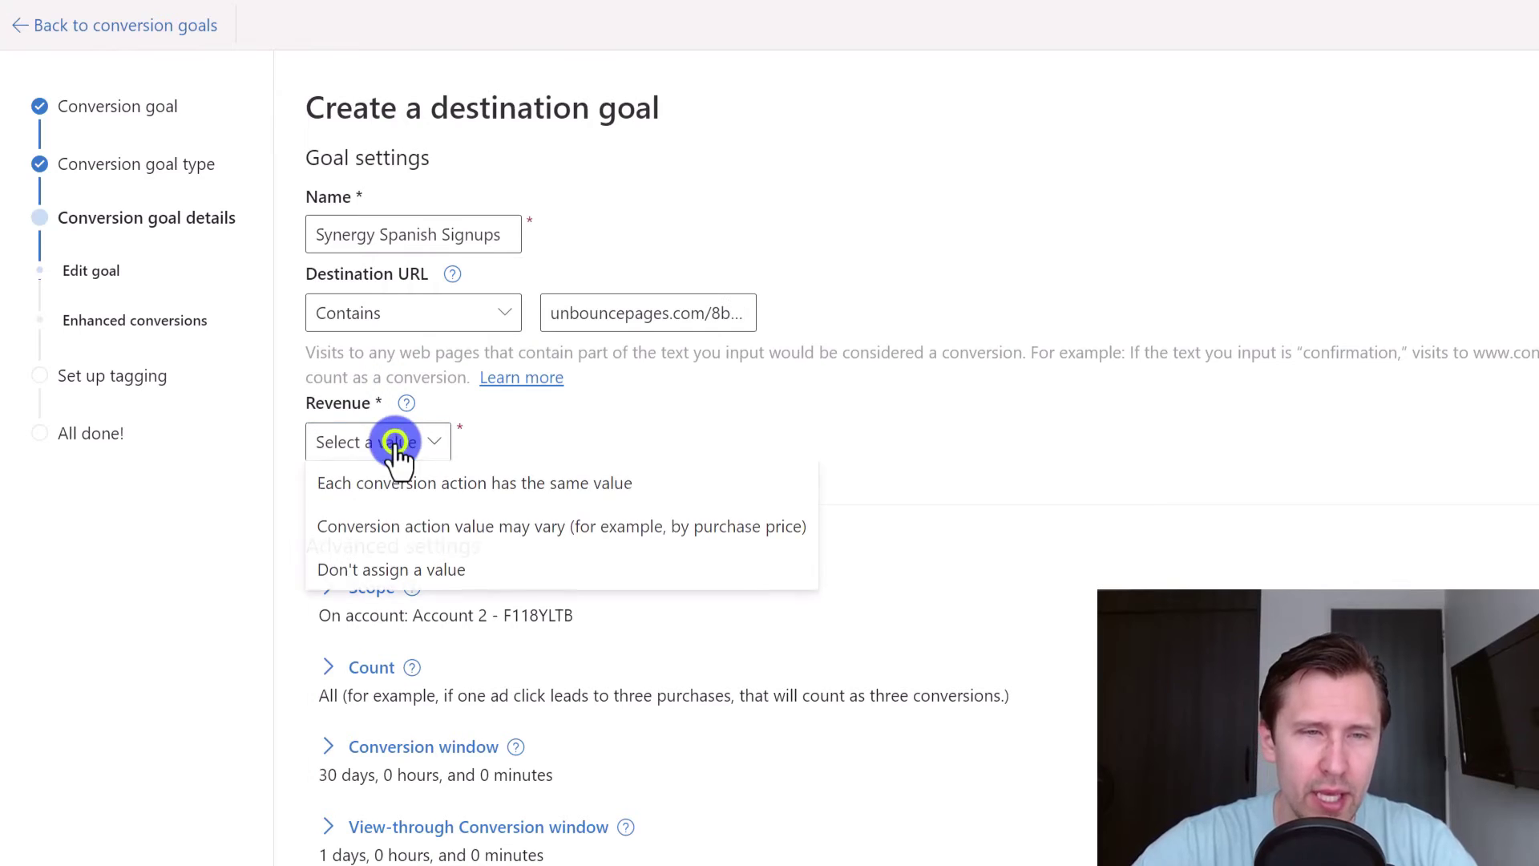
pyautogui.click(446, 573)
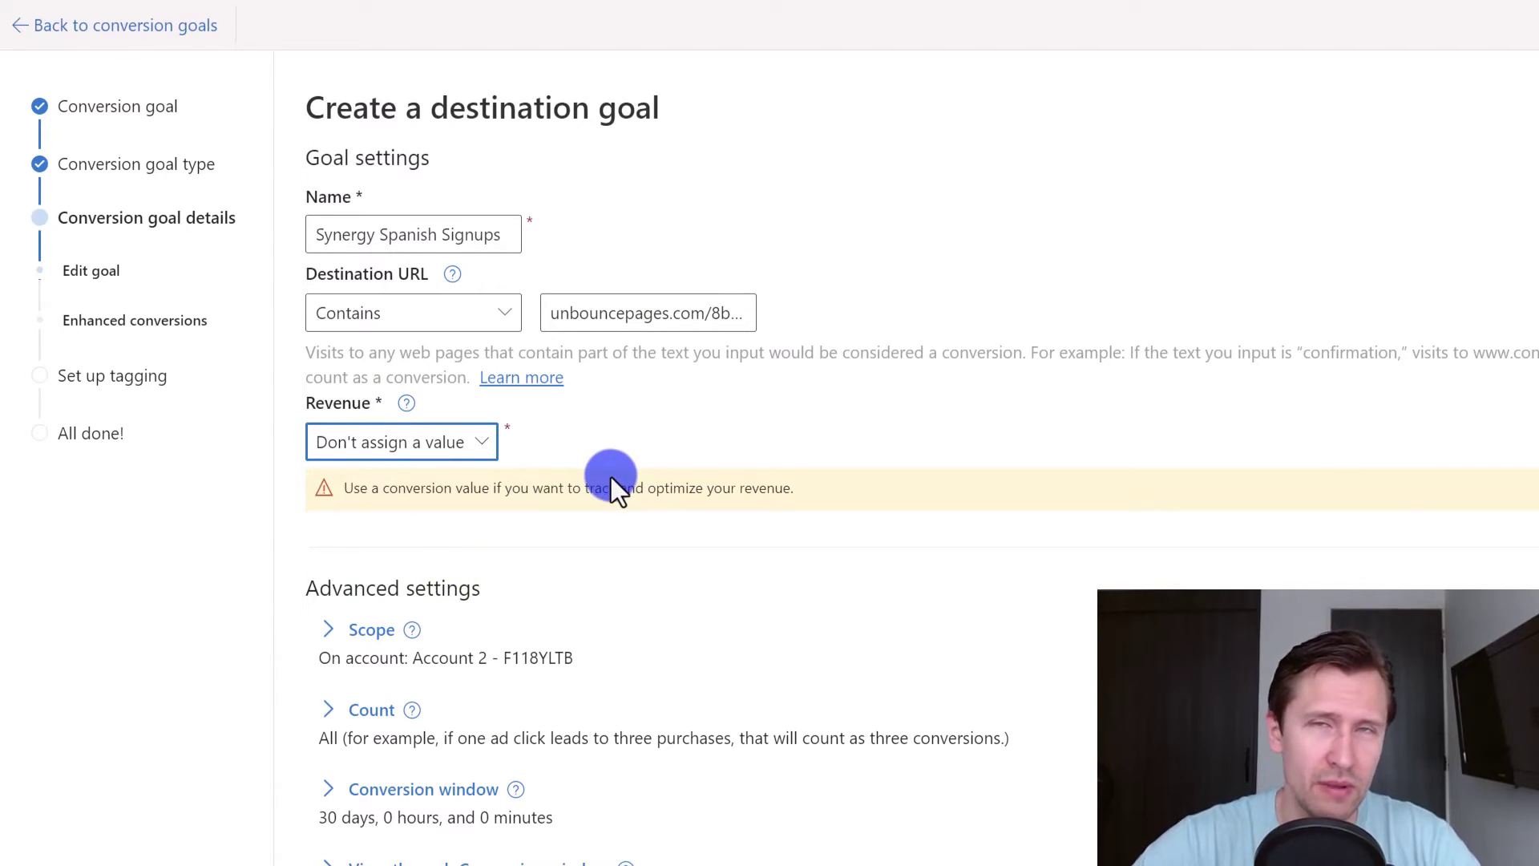
pyautogui.click(392, 437)
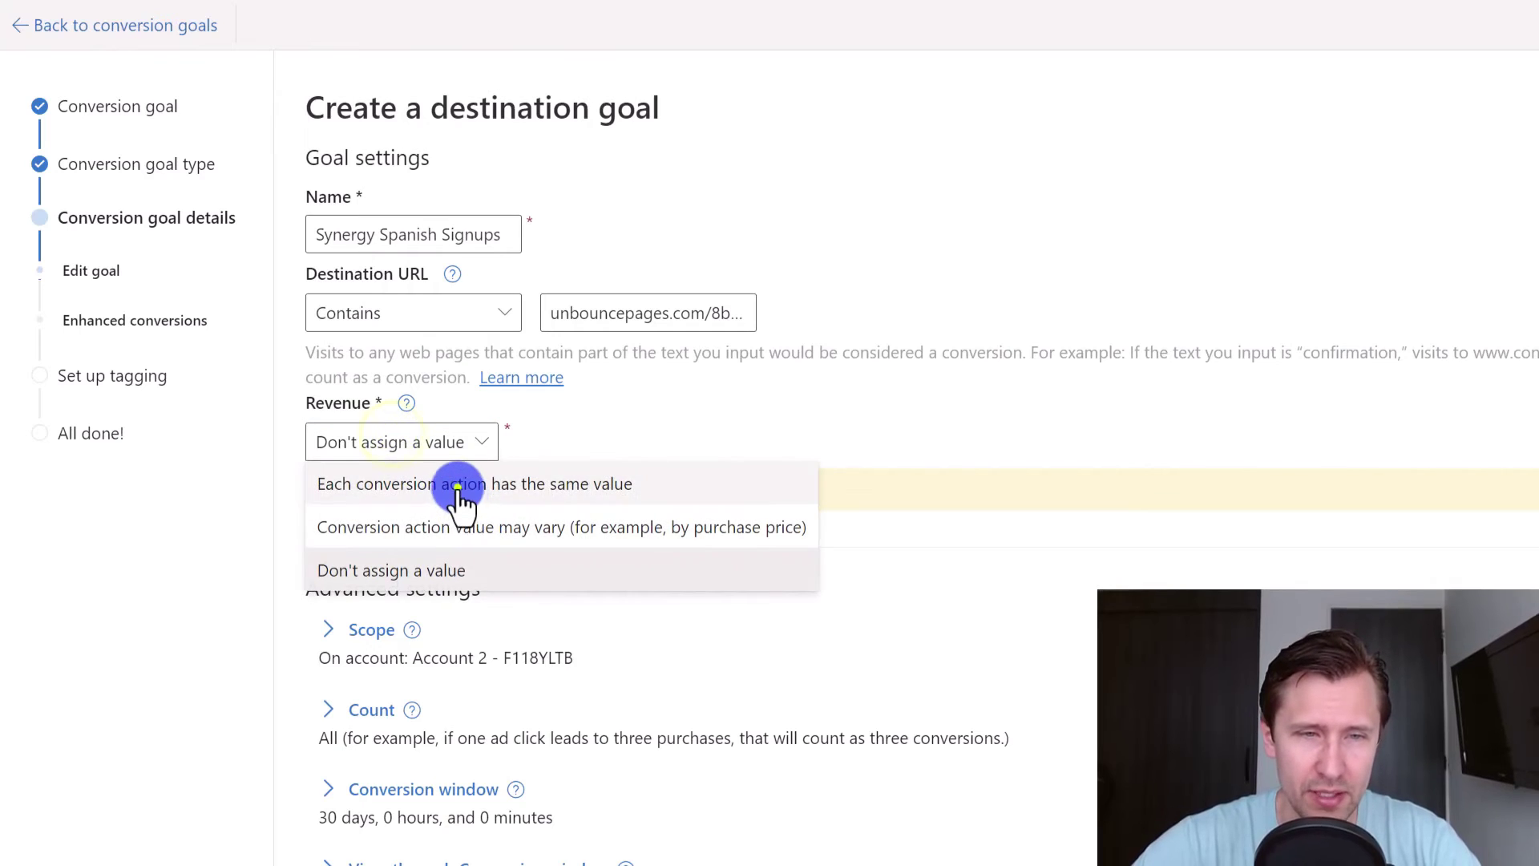
pyautogui.click(458, 485)
pyautogui.click(433, 441)
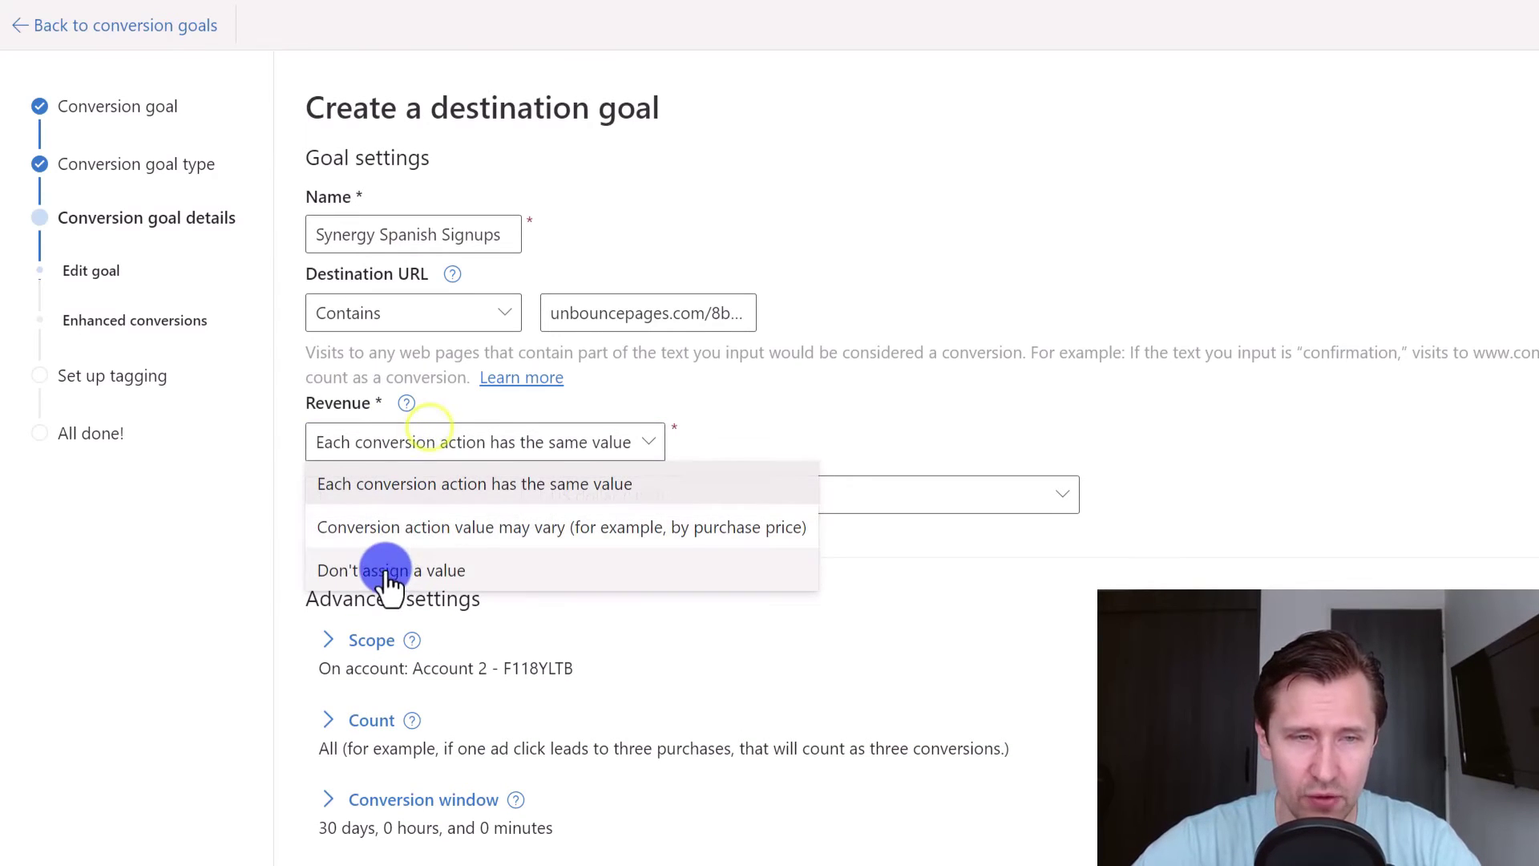
pyautogui.click(385, 566)
pyautogui.scroll(-5, 723, 509)
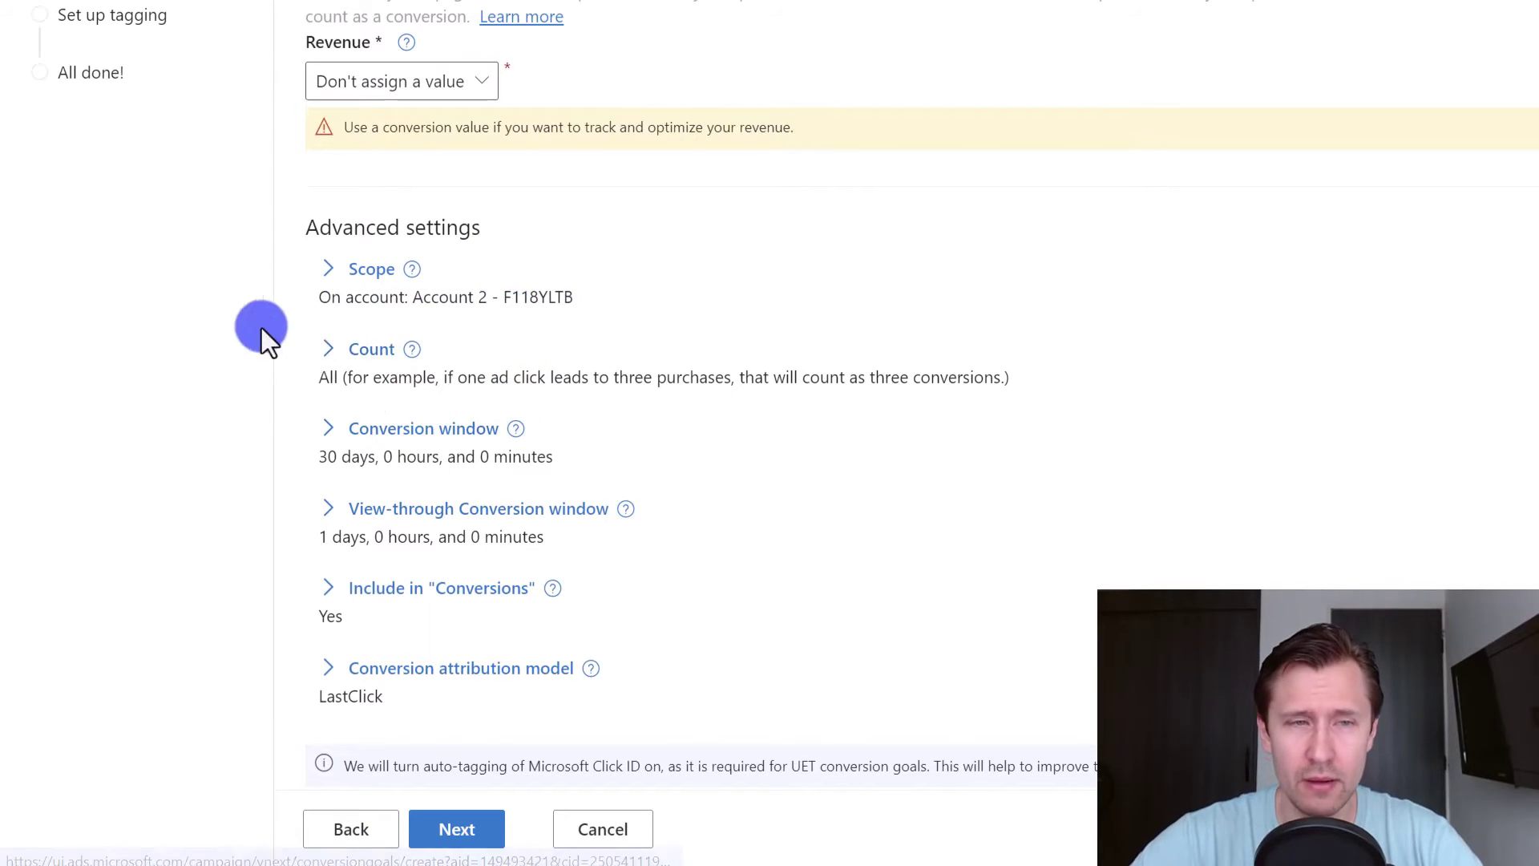
# Step: Review Count (All), the 30-day conversion window and 1-day view-through window, leaving them unchanged
pyautogui.click(371, 351)
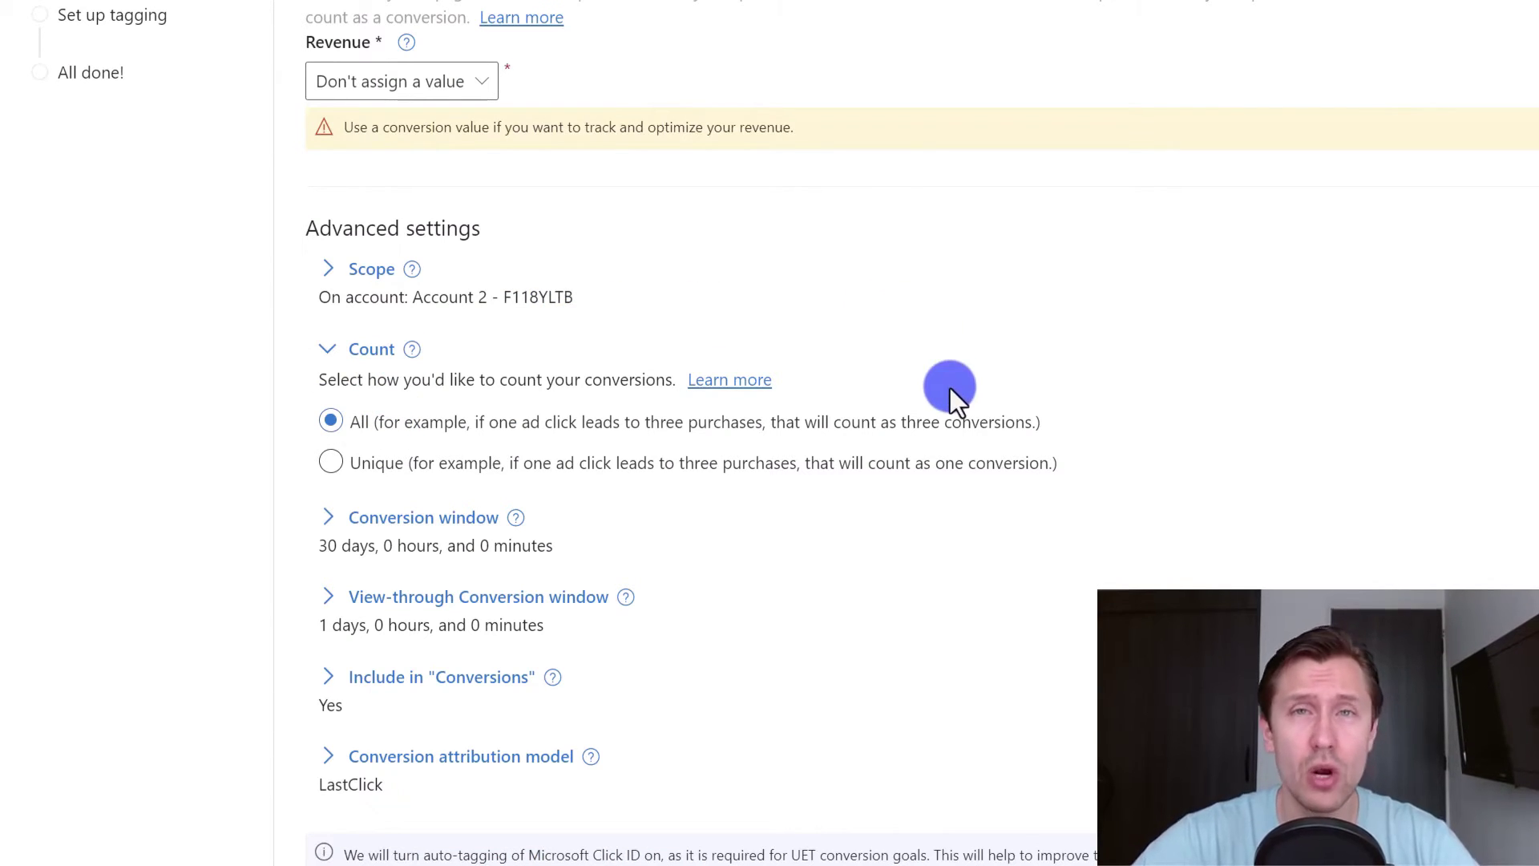
pyautogui.click(393, 519)
pyautogui.scroll(-2, 156, 566)
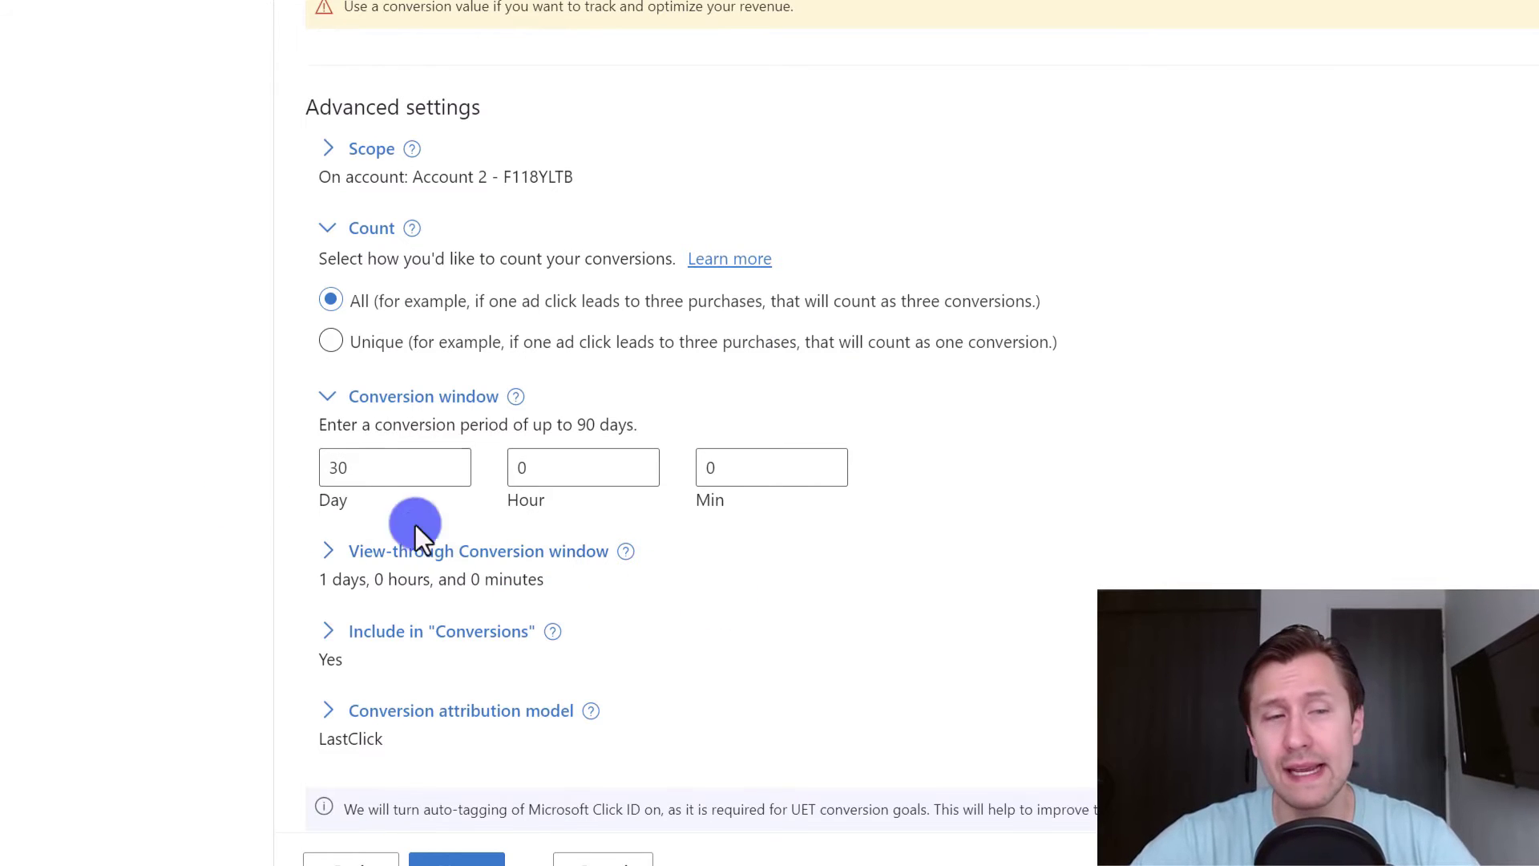
pyautogui.doubleClick(332, 467)
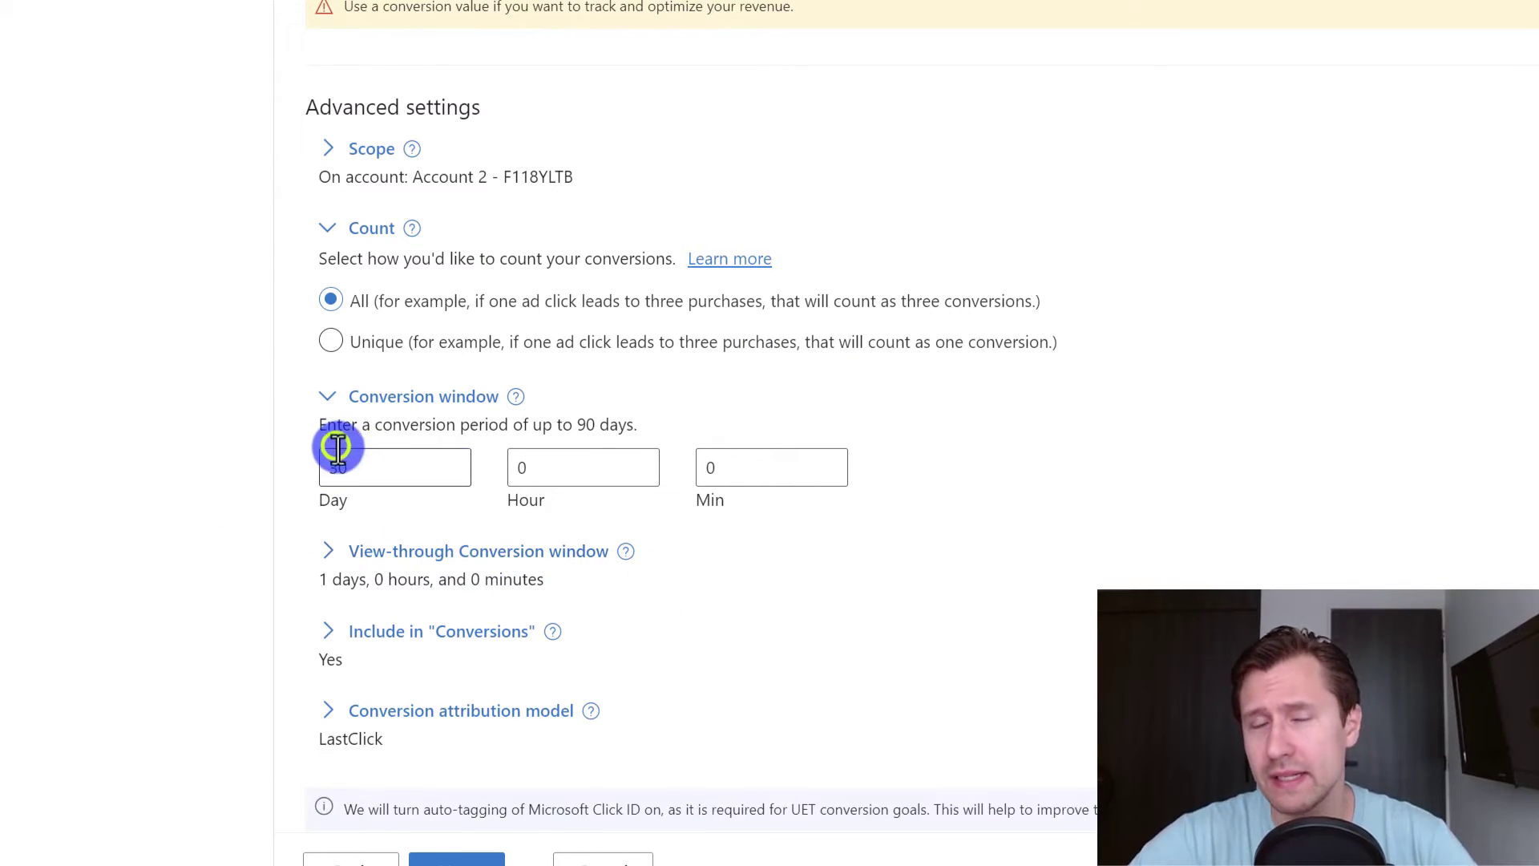
pyautogui.click(385, 463)
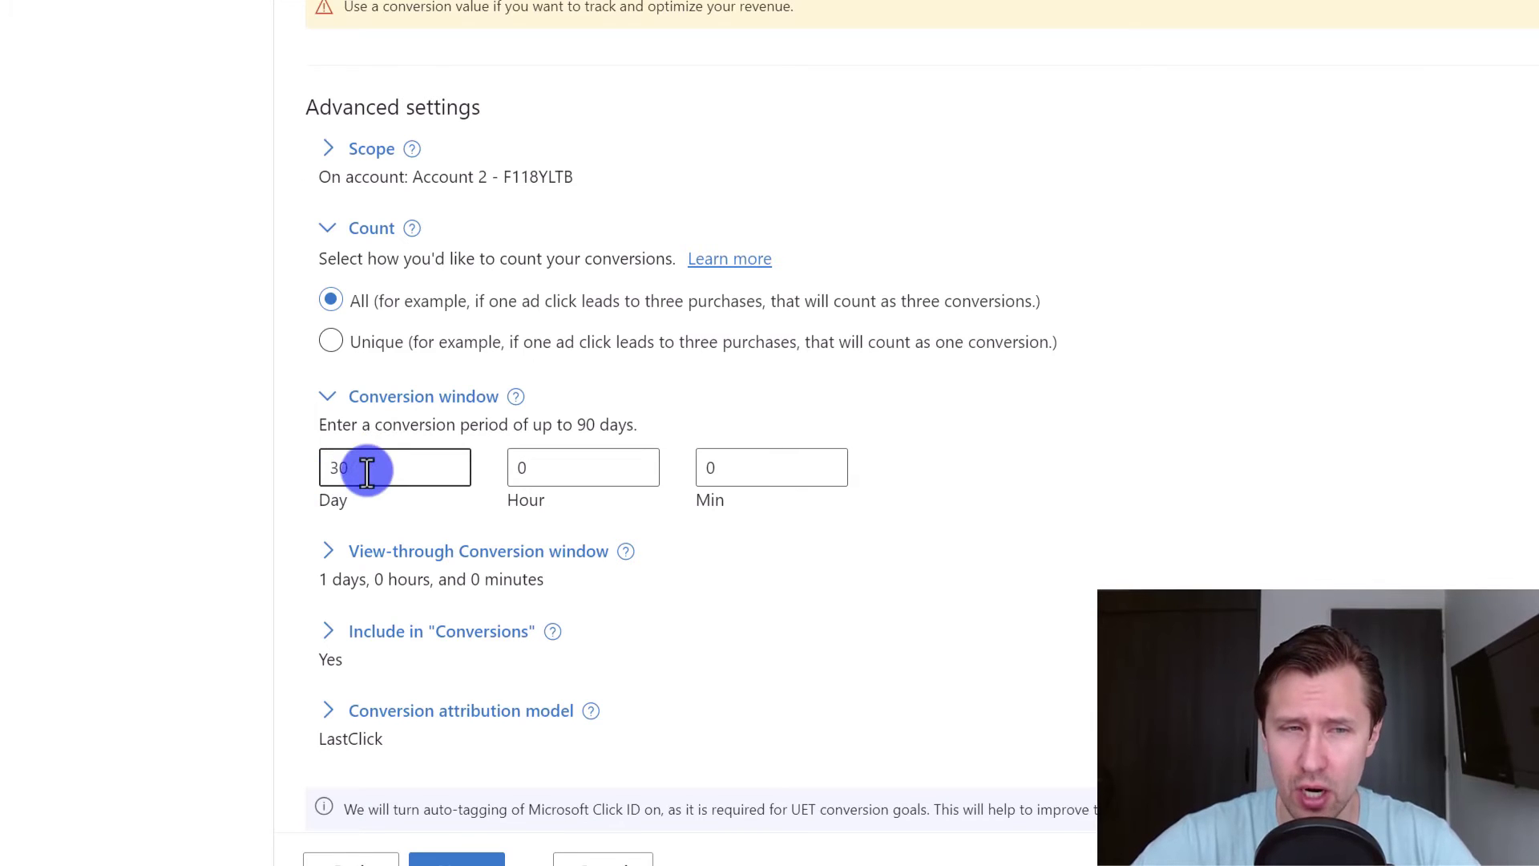
pyautogui.moveTo(364, 468); pyautogui.dragTo(324, 467)
pyautogui.click(271, 463)
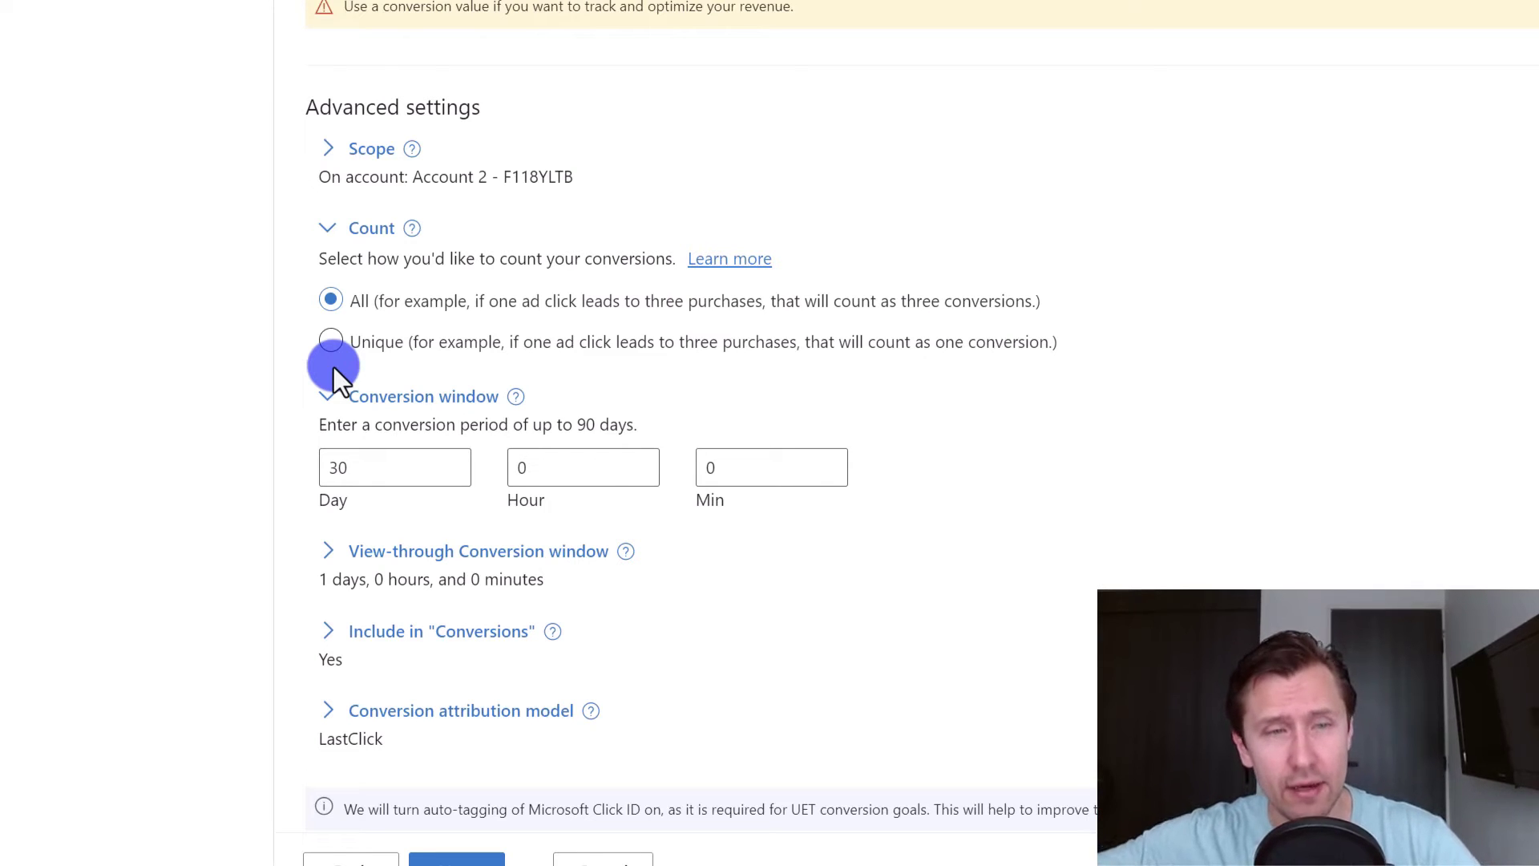
pyautogui.click(413, 551)
pyautogui.scroll(-2, 481, 457)
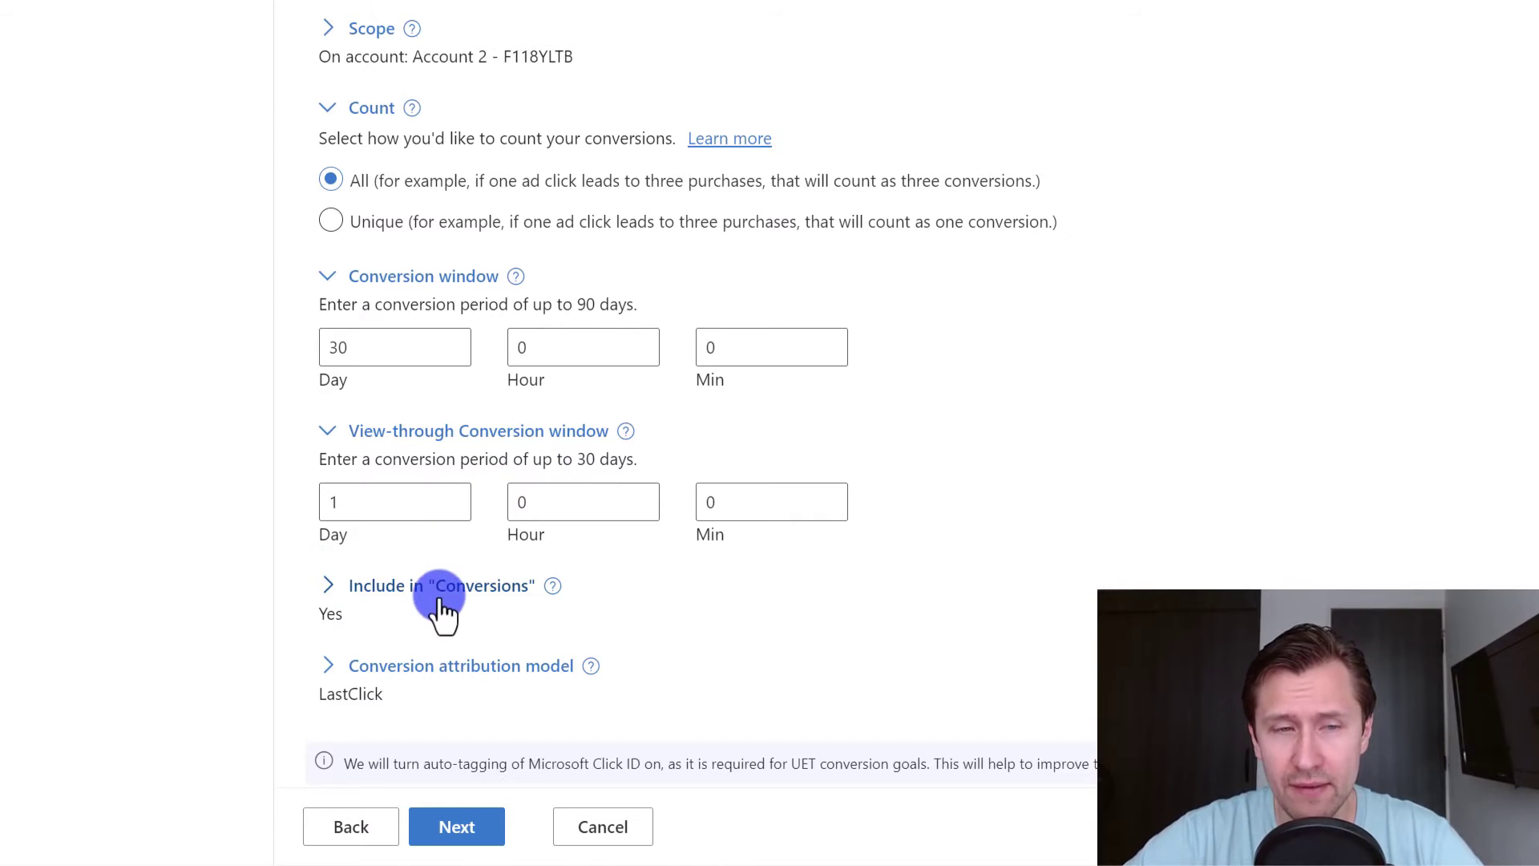
pyautogui.click(417, 589)
# Step: Keep the goal included in Conversions and the attribution model at LastClick
pyautogui.scroll(-1, 400, 613)
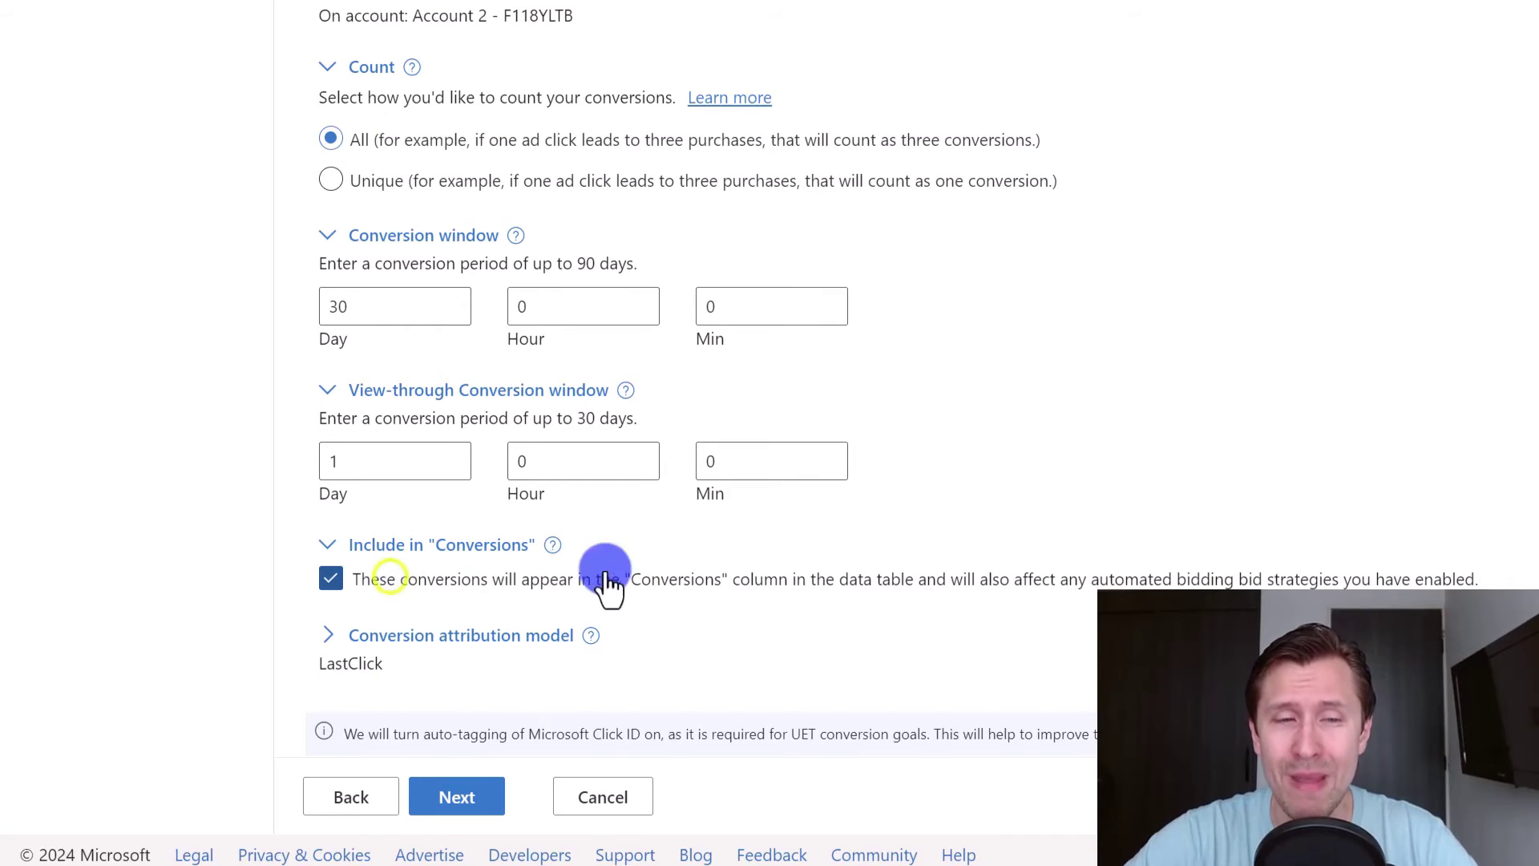
pyautogui.click(666, 593)
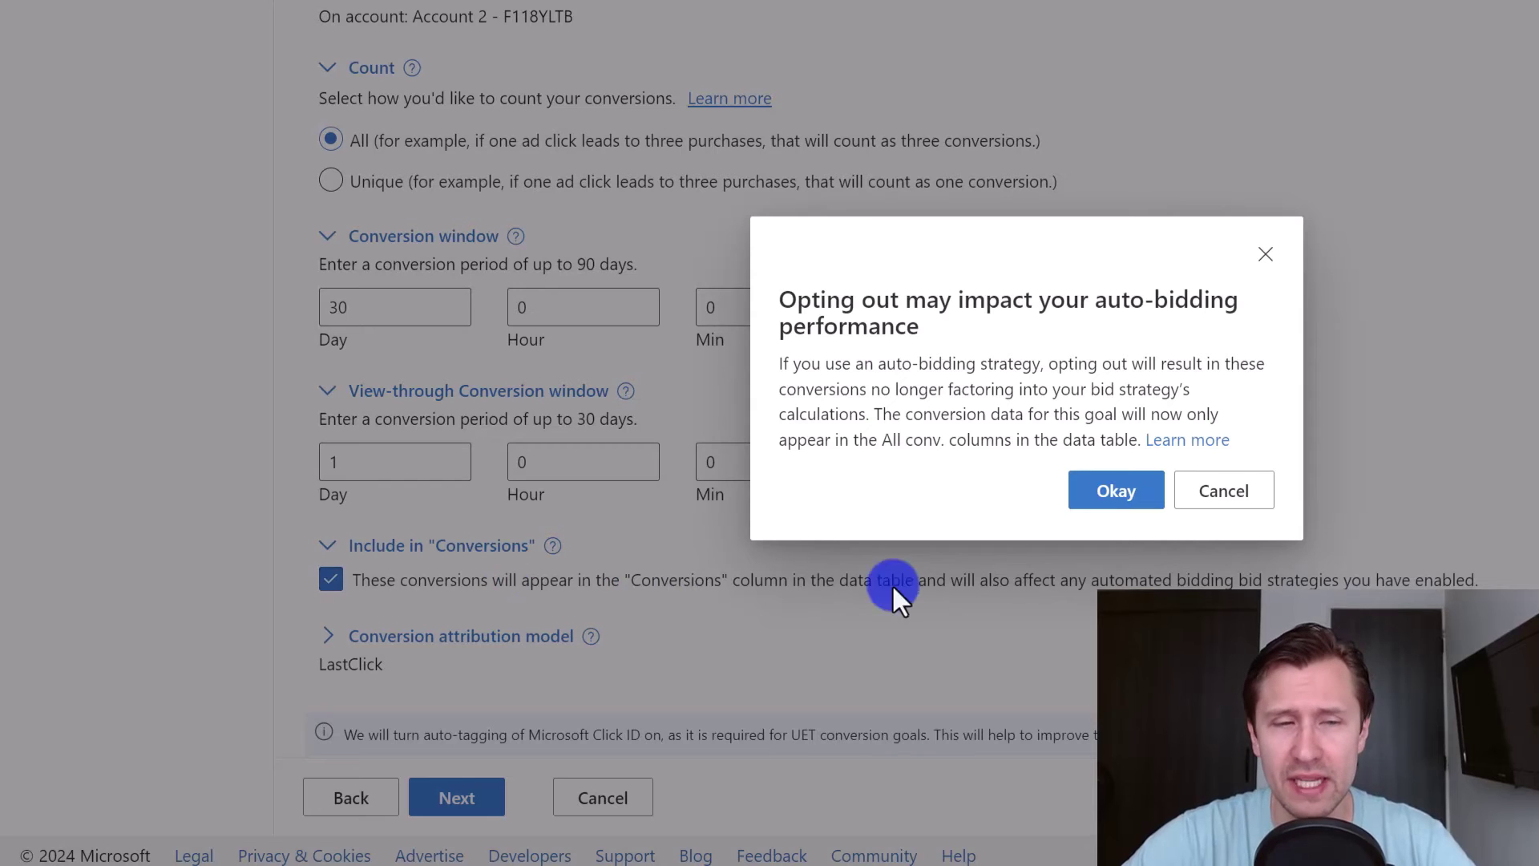
pyautogui.click(1131, 513)
pyautogui.click(488, 636)
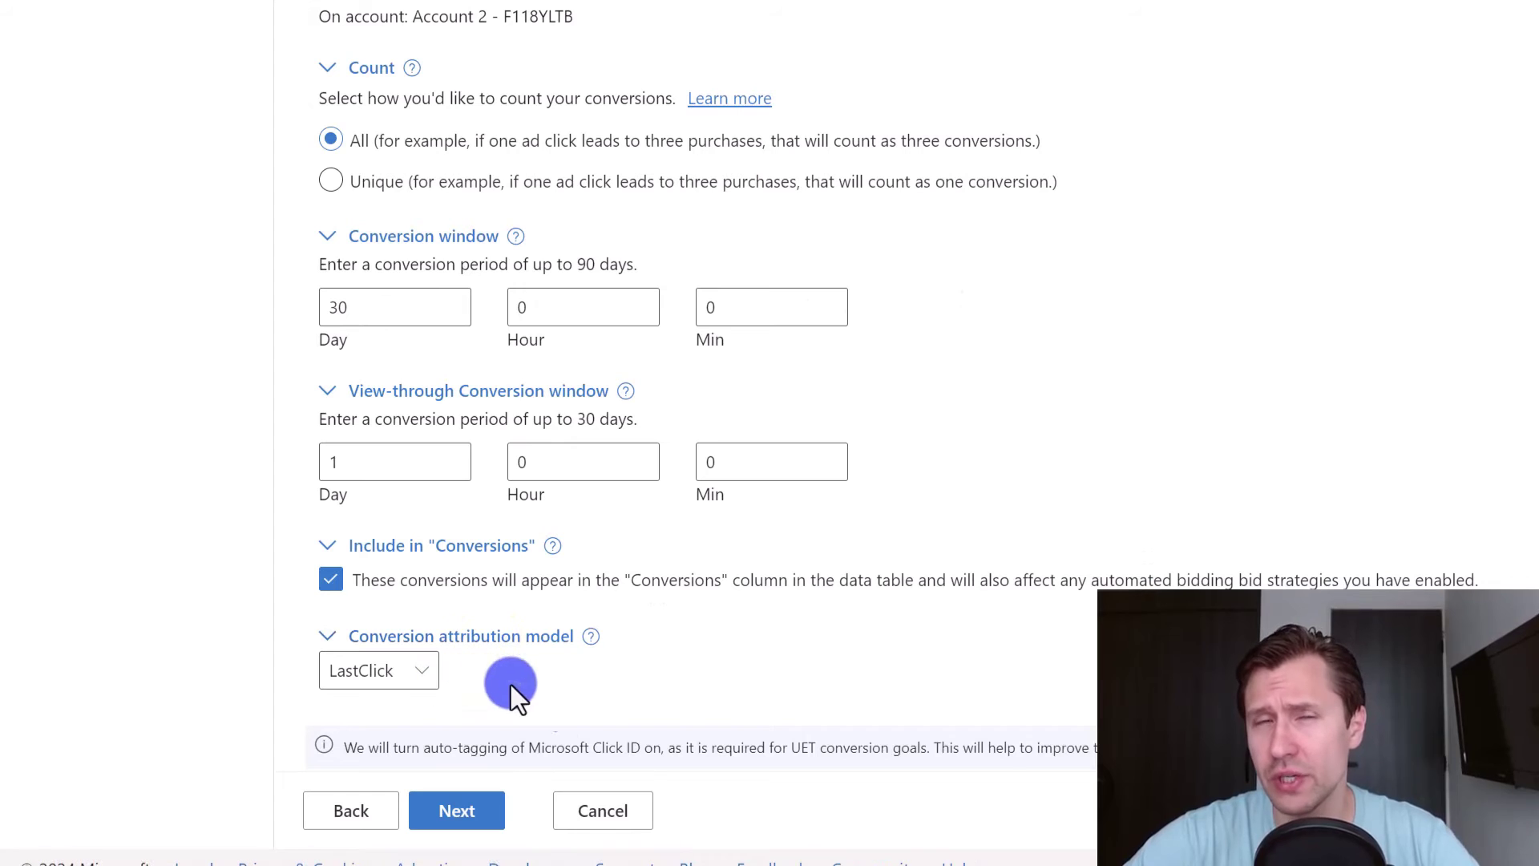
pyautogui.click(395, 680)
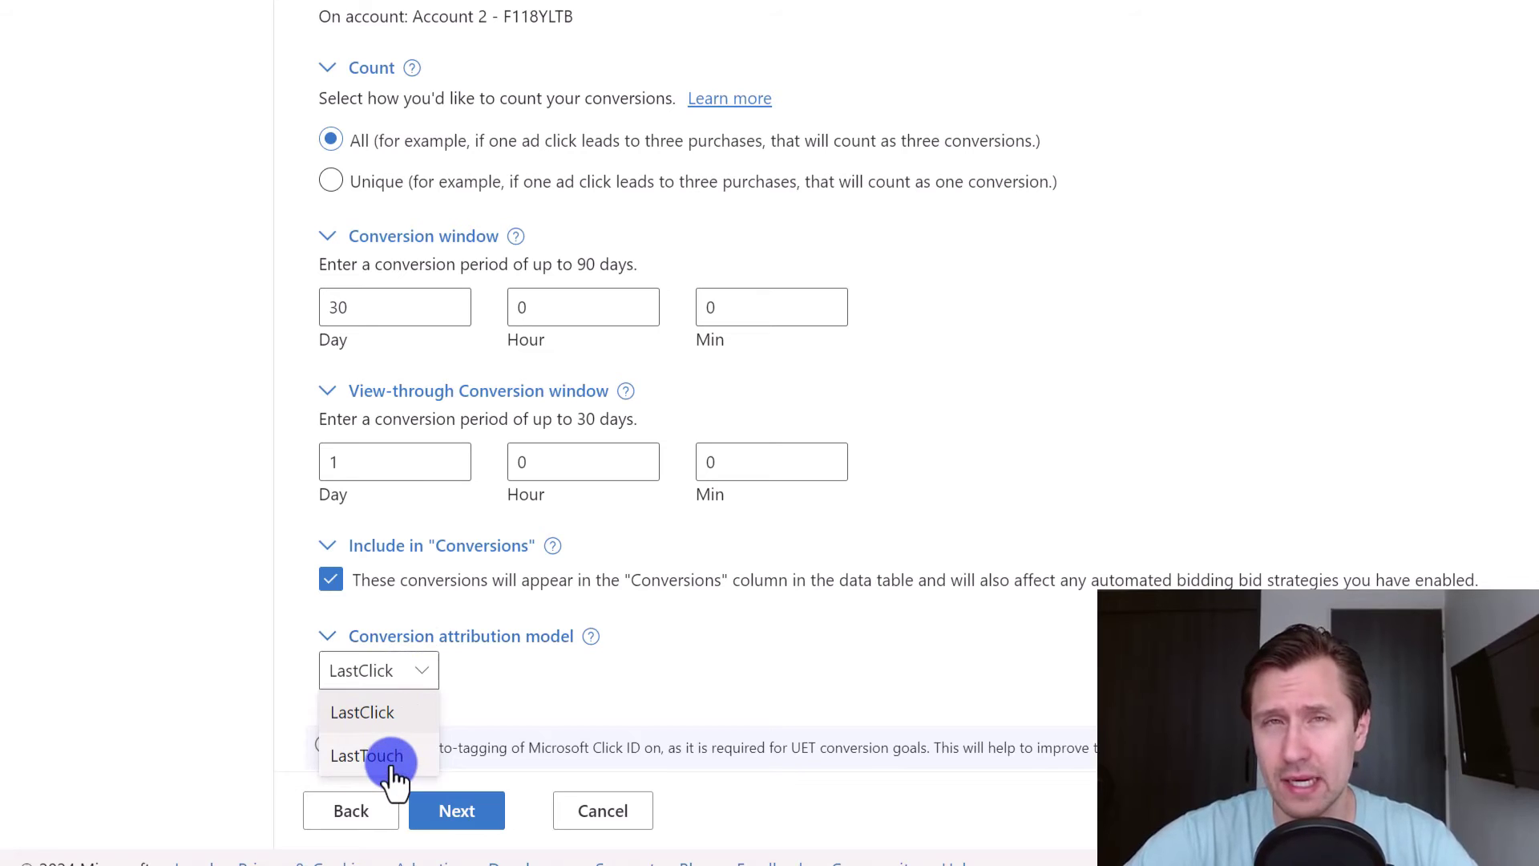
pyautogui.click(410, 713)
# Step: Choose 'I don't want to use enhanced conversions' and save
pyautogui.click(480, 809)
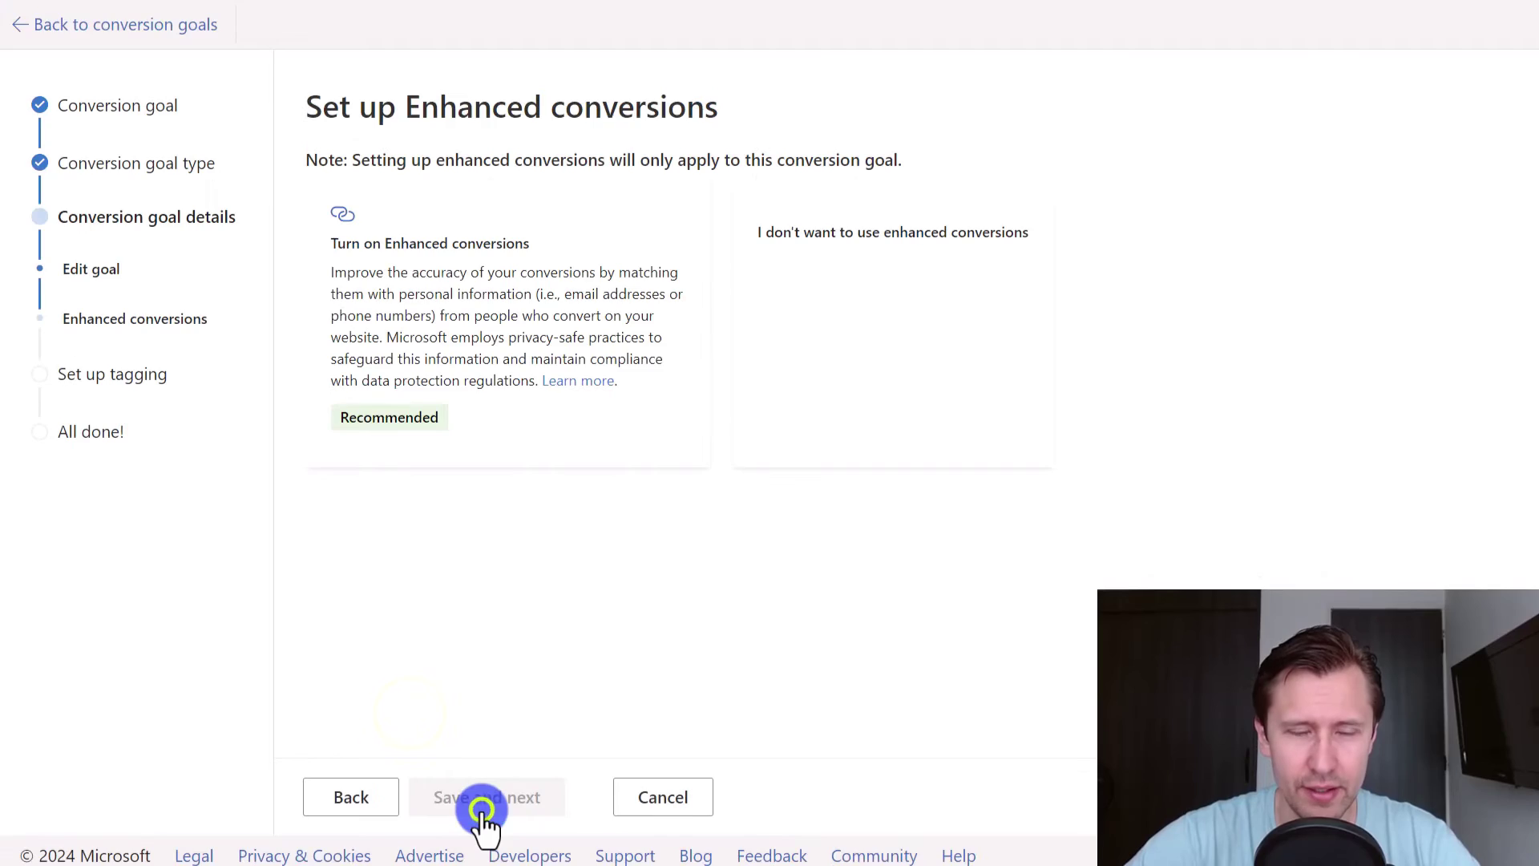
pyautogui.click(519, 361)
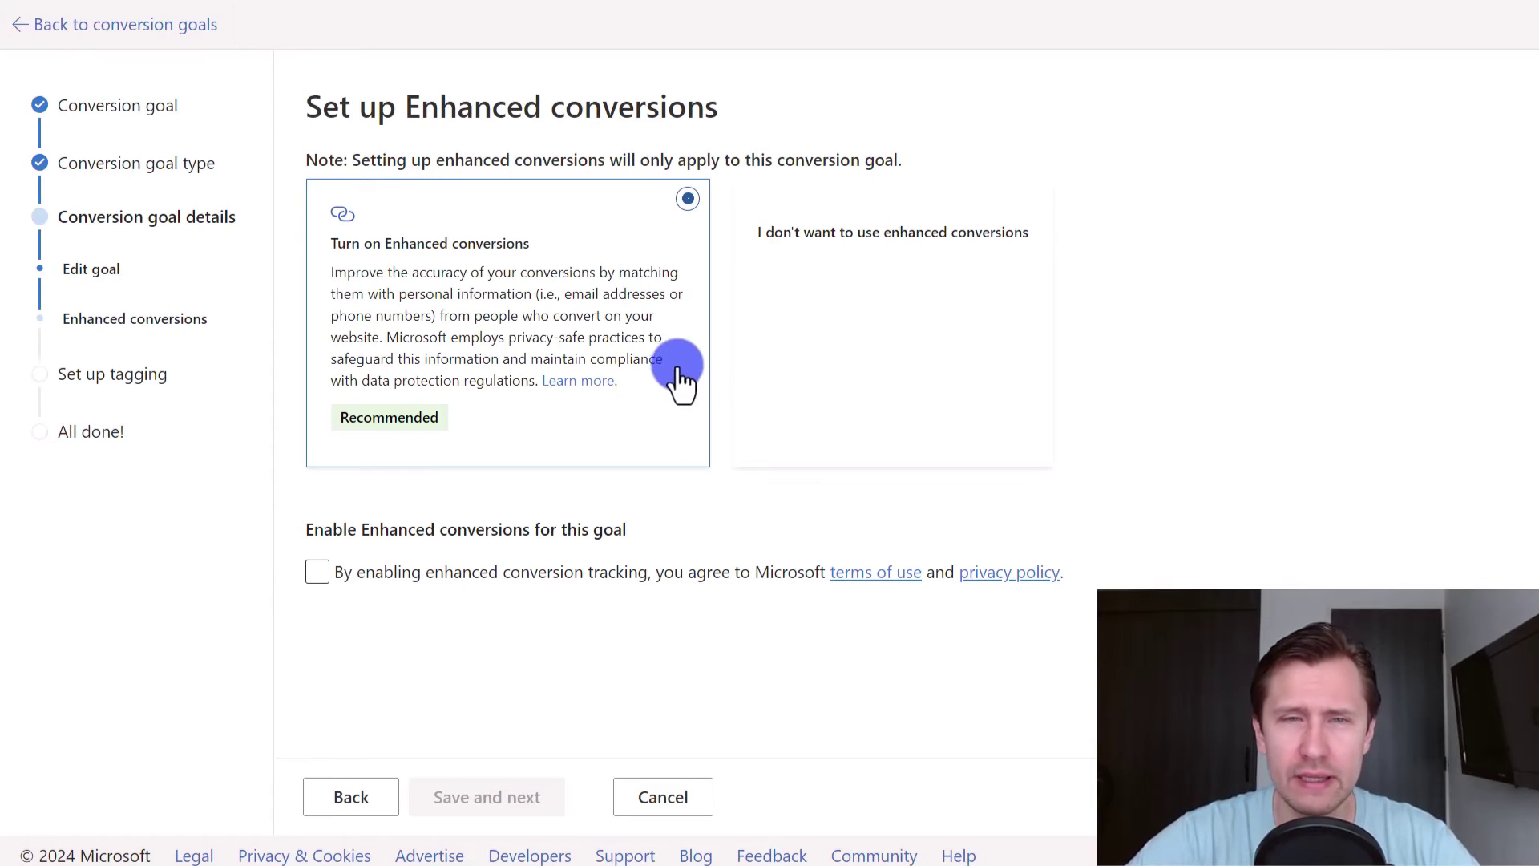
pyautogui.click(922, 322)
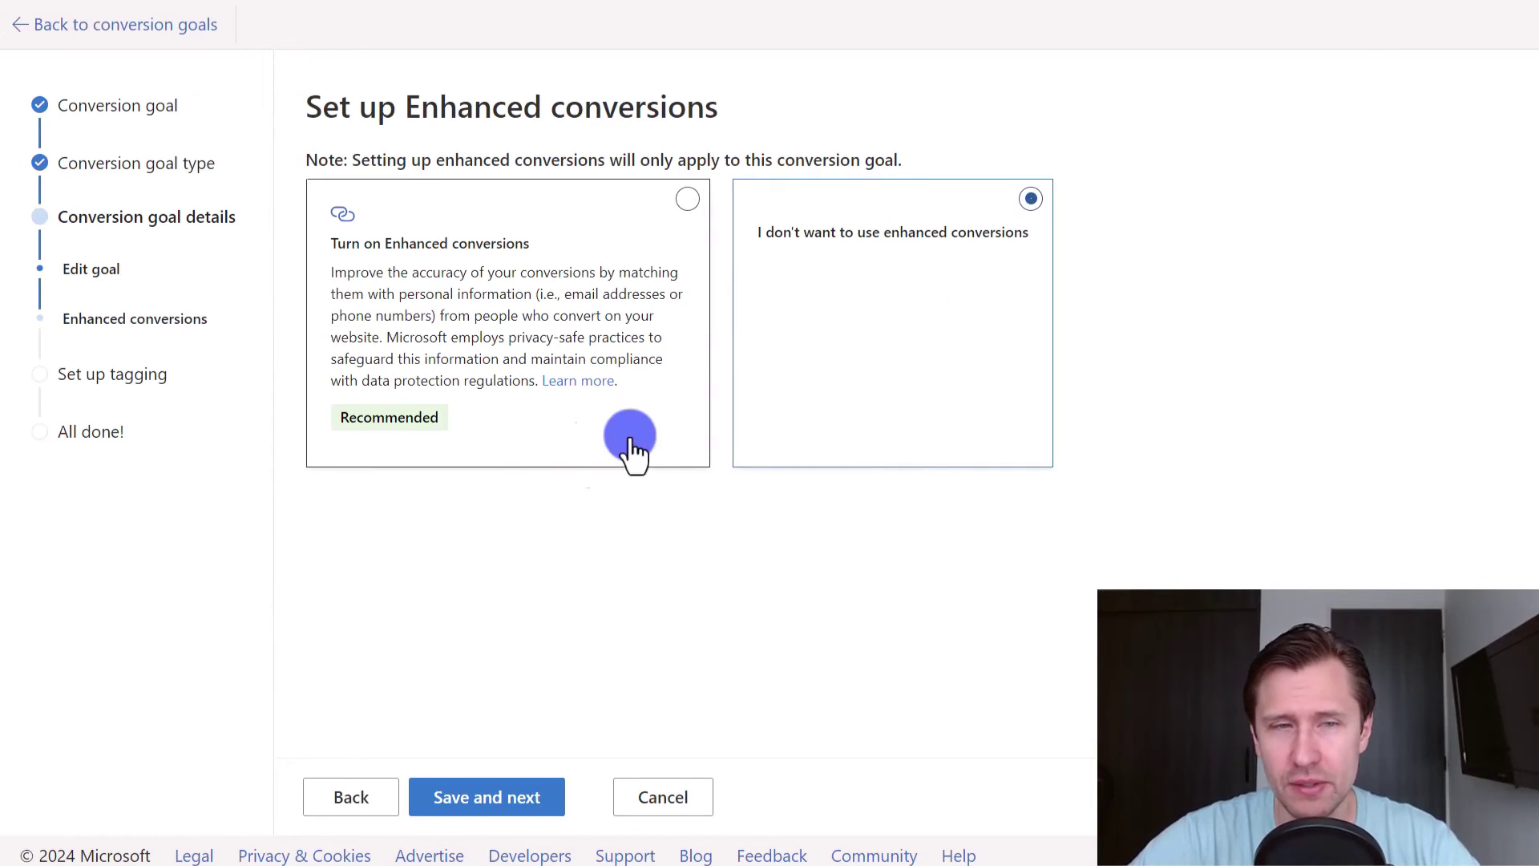
pyautogui.click(475, 789)
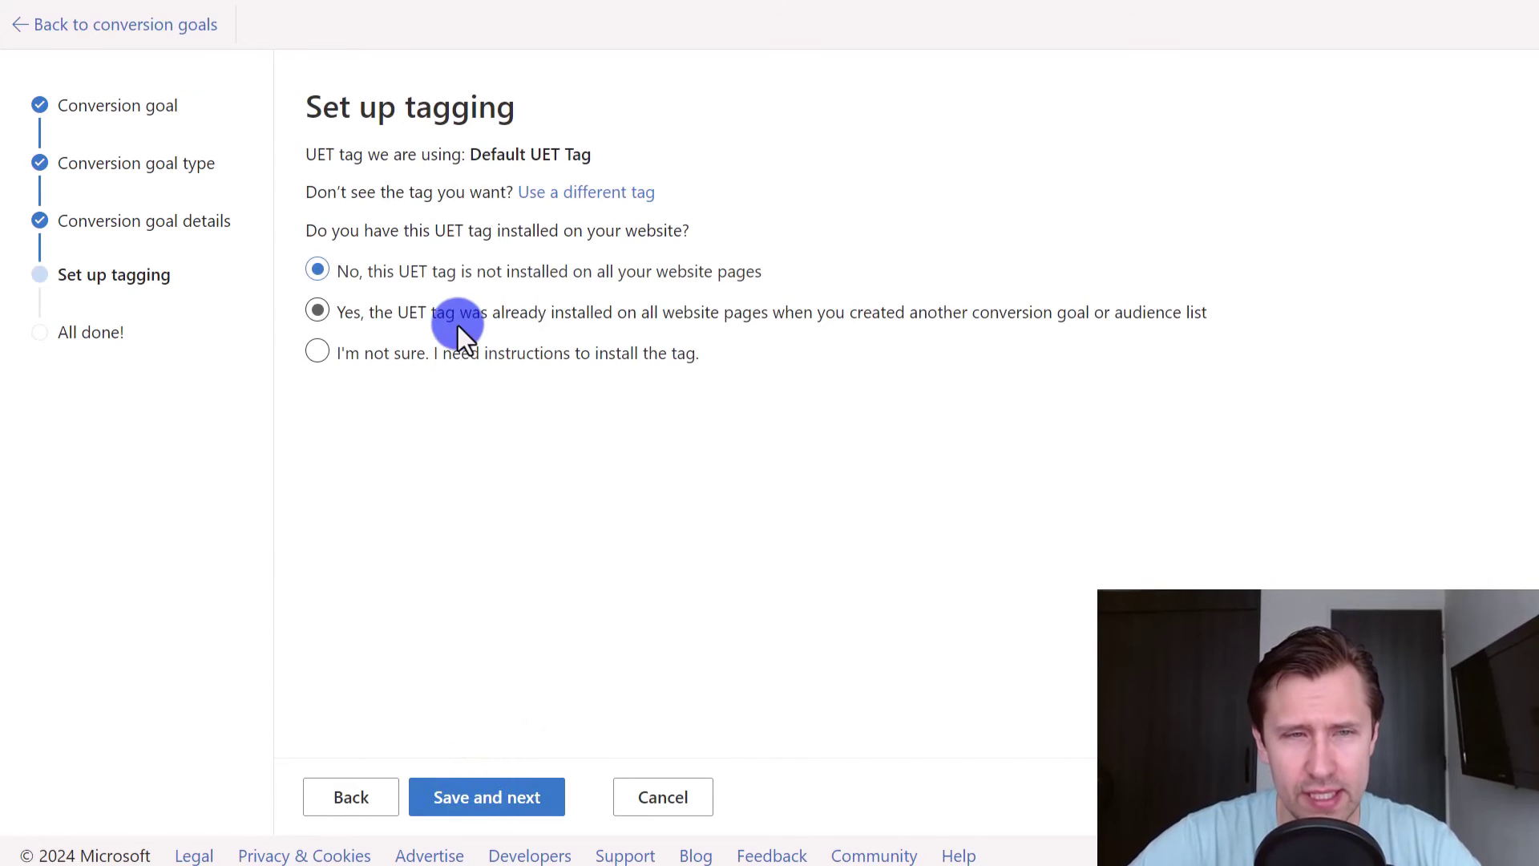
# Step: Indicate the UET tag is already installed and note the tag ID
pyautogui.click(410, 316)
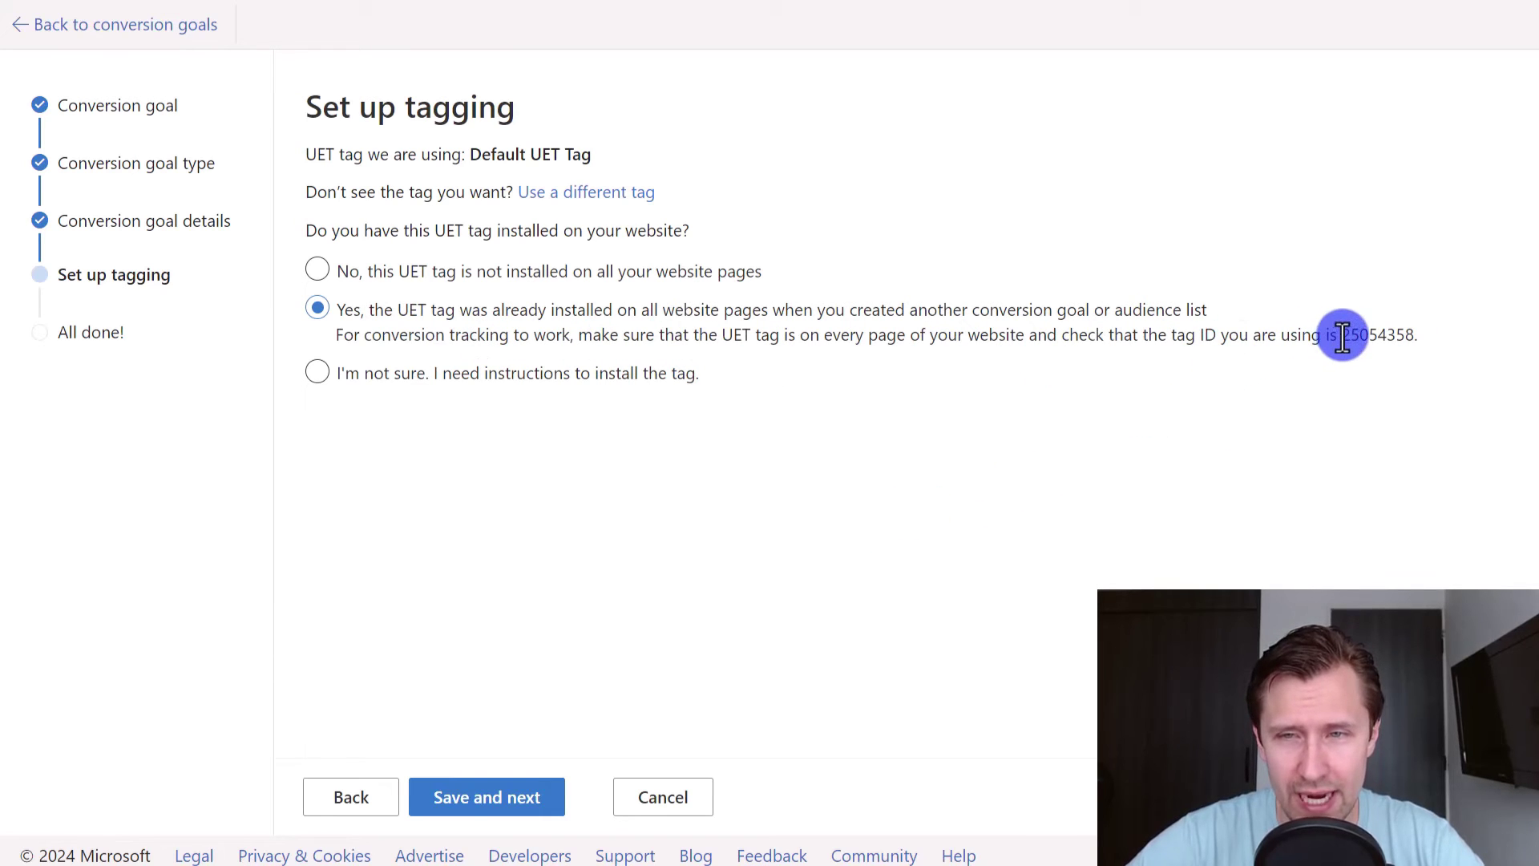
pyautogui.moveTo(1341, 336); pyautogui.dragTo(1415, 335)
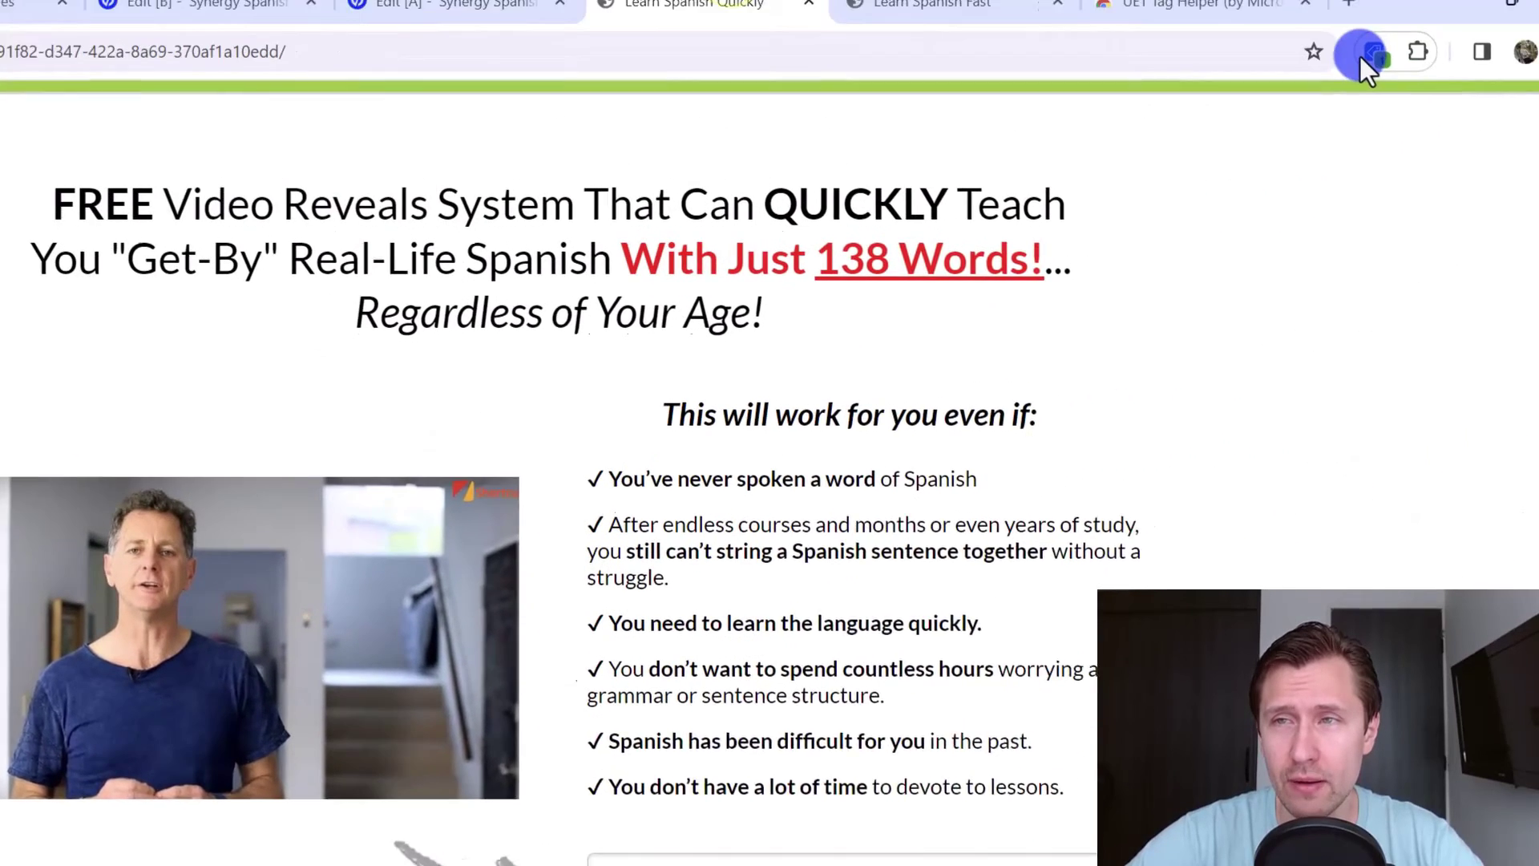
pyautogui.click(1315, 76)
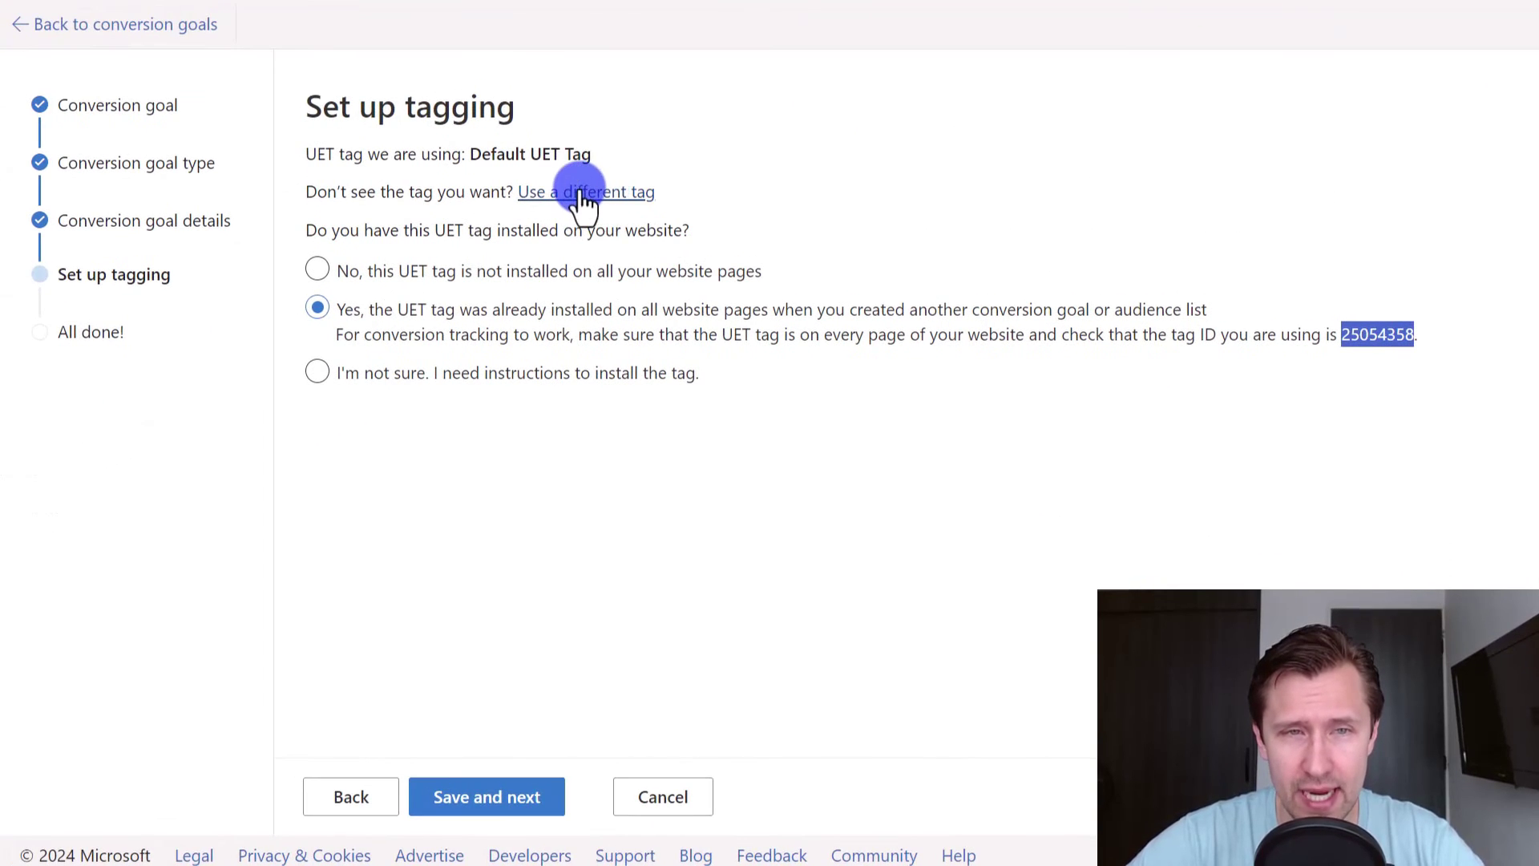
# Step: Switch the goal's tag to ANOTHER UET TAG YT (ID 283014336) and save tagging
pyautogui.click(582, 196)
pyautogui.click(928, 450)
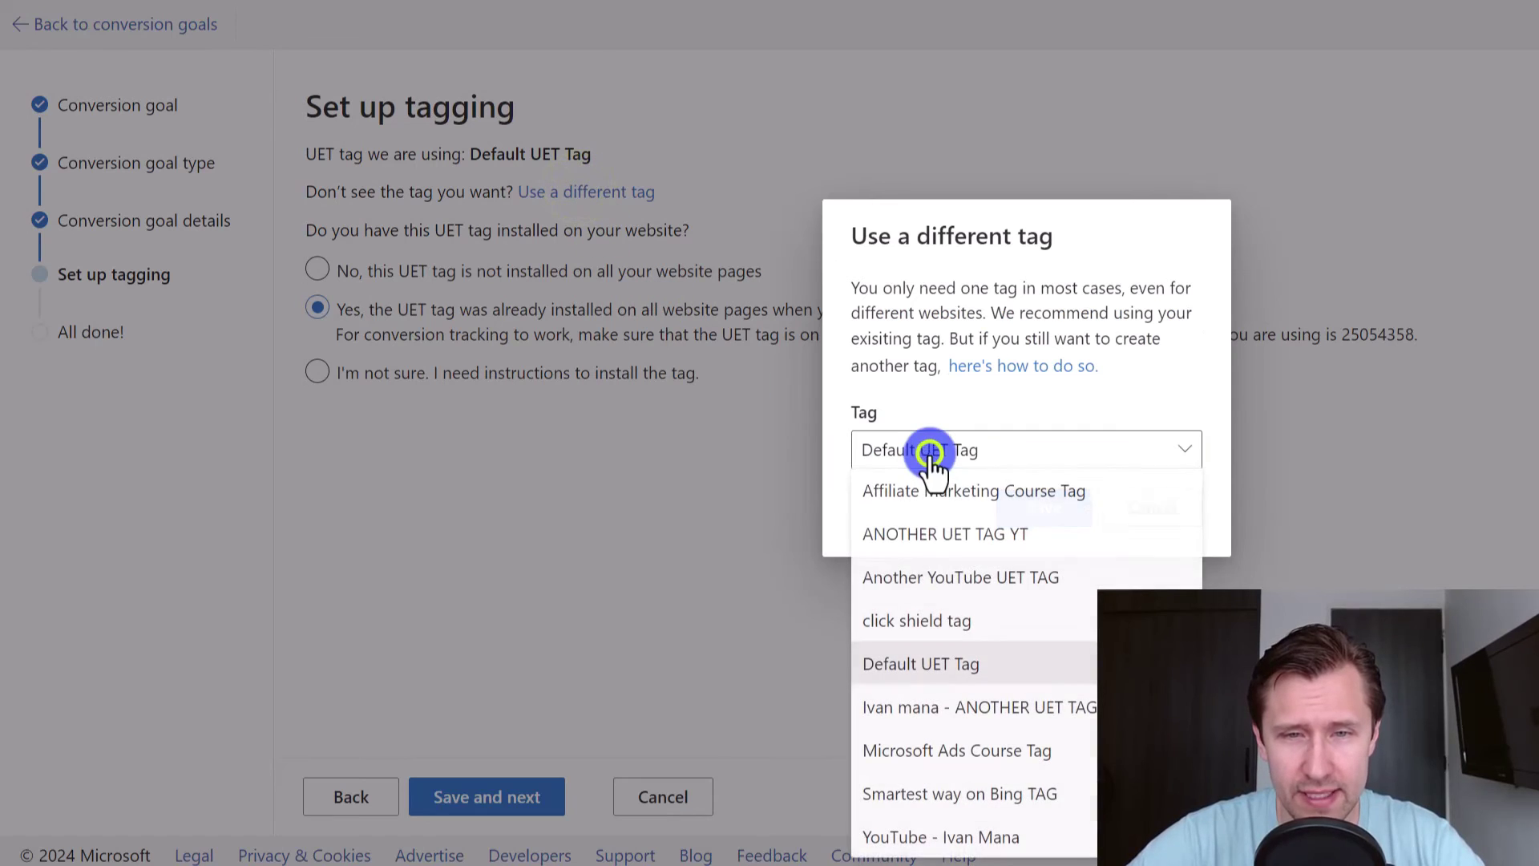
pyautogui.click(948, 535)
pyautogui.click(1012, 521)
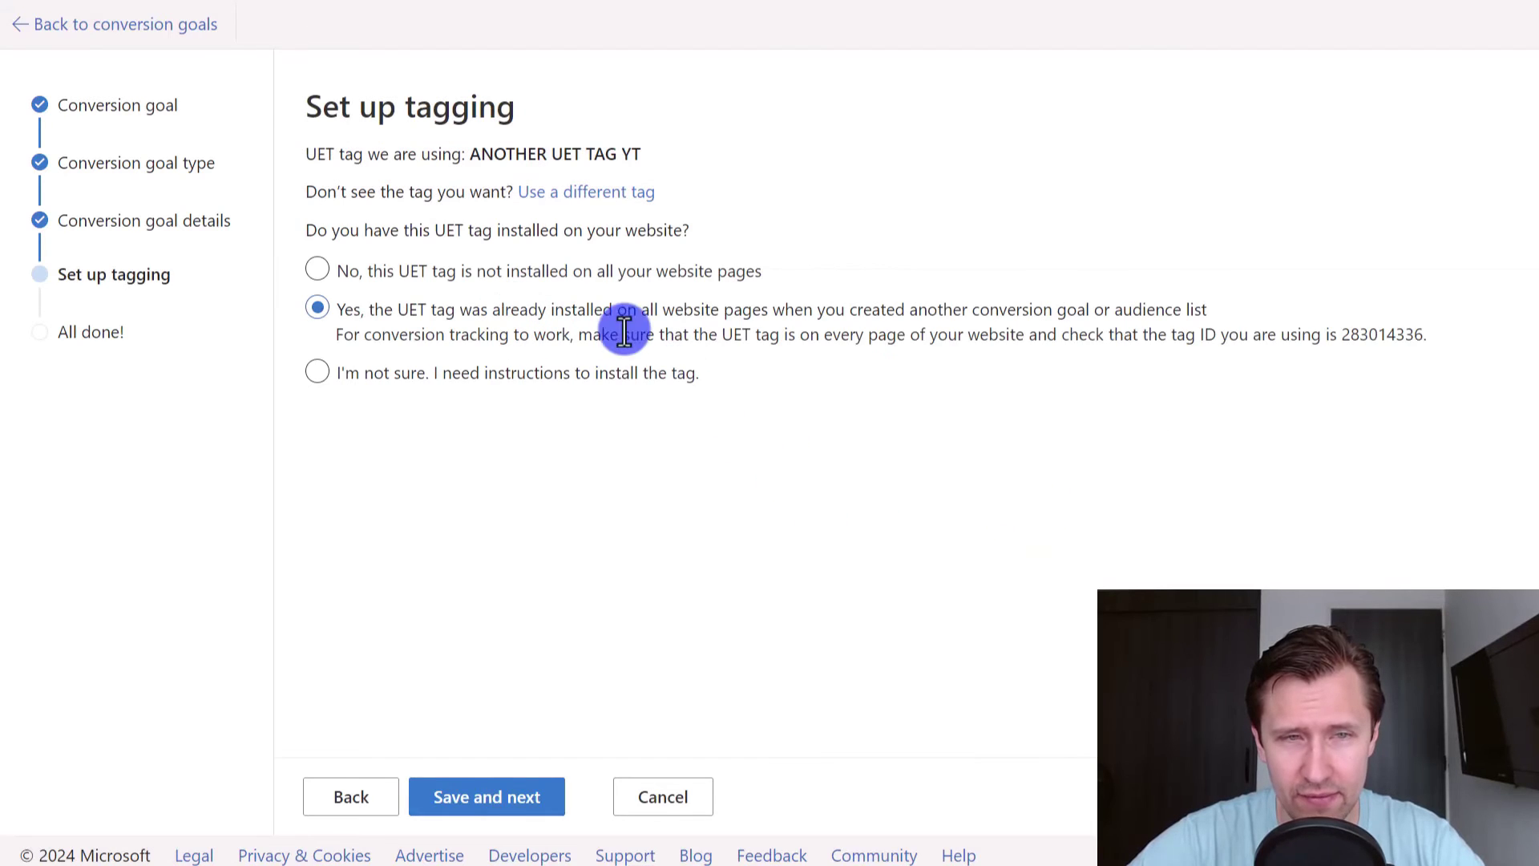
pyautogui.moveTo(1387, 333); pyautogui.dragTo(1429, 338)
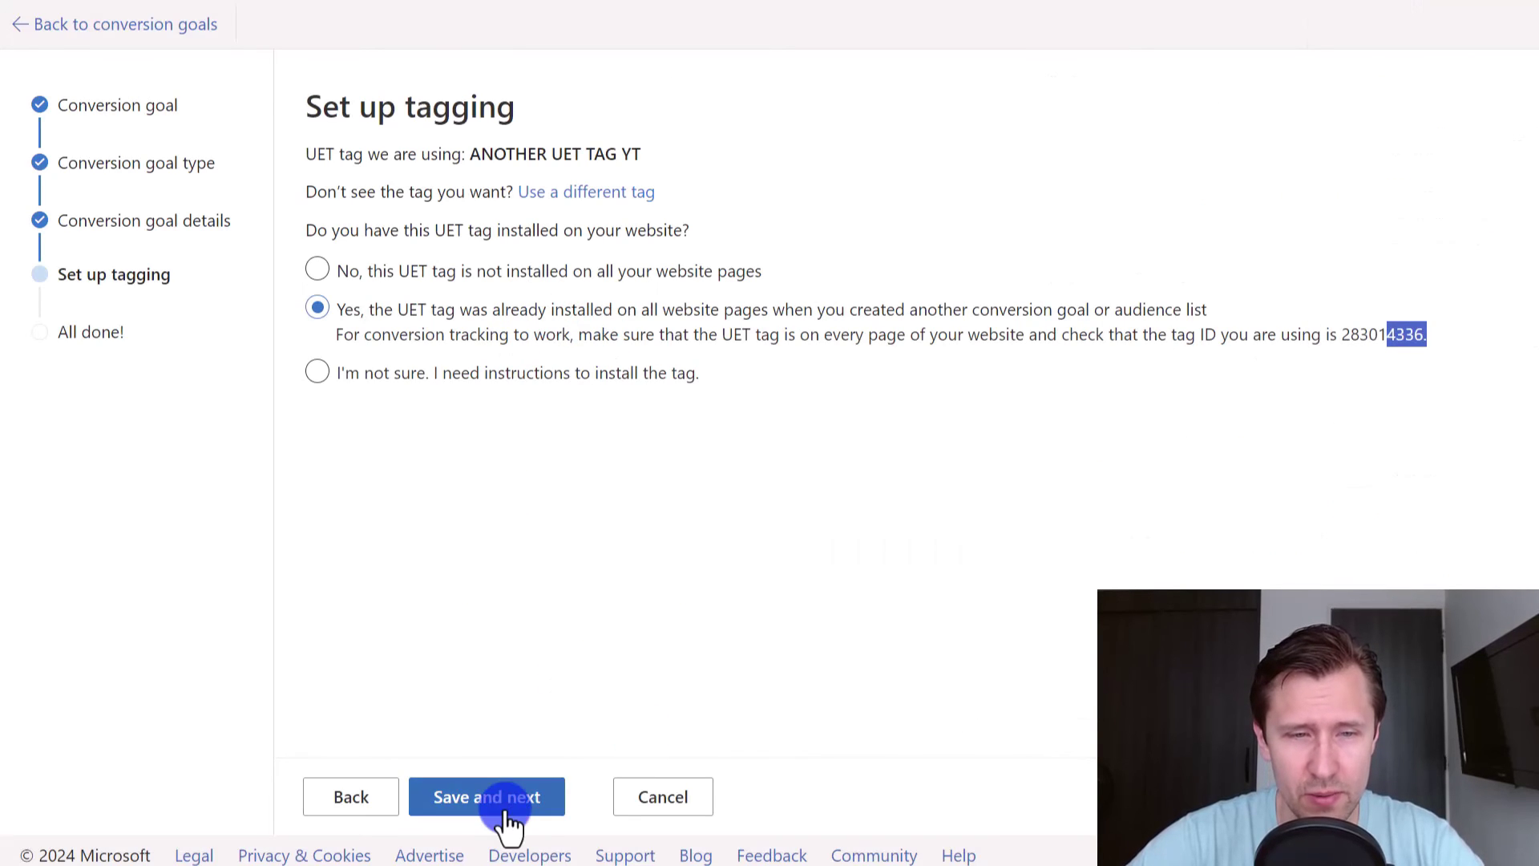
pyautogui.click(496, 797)
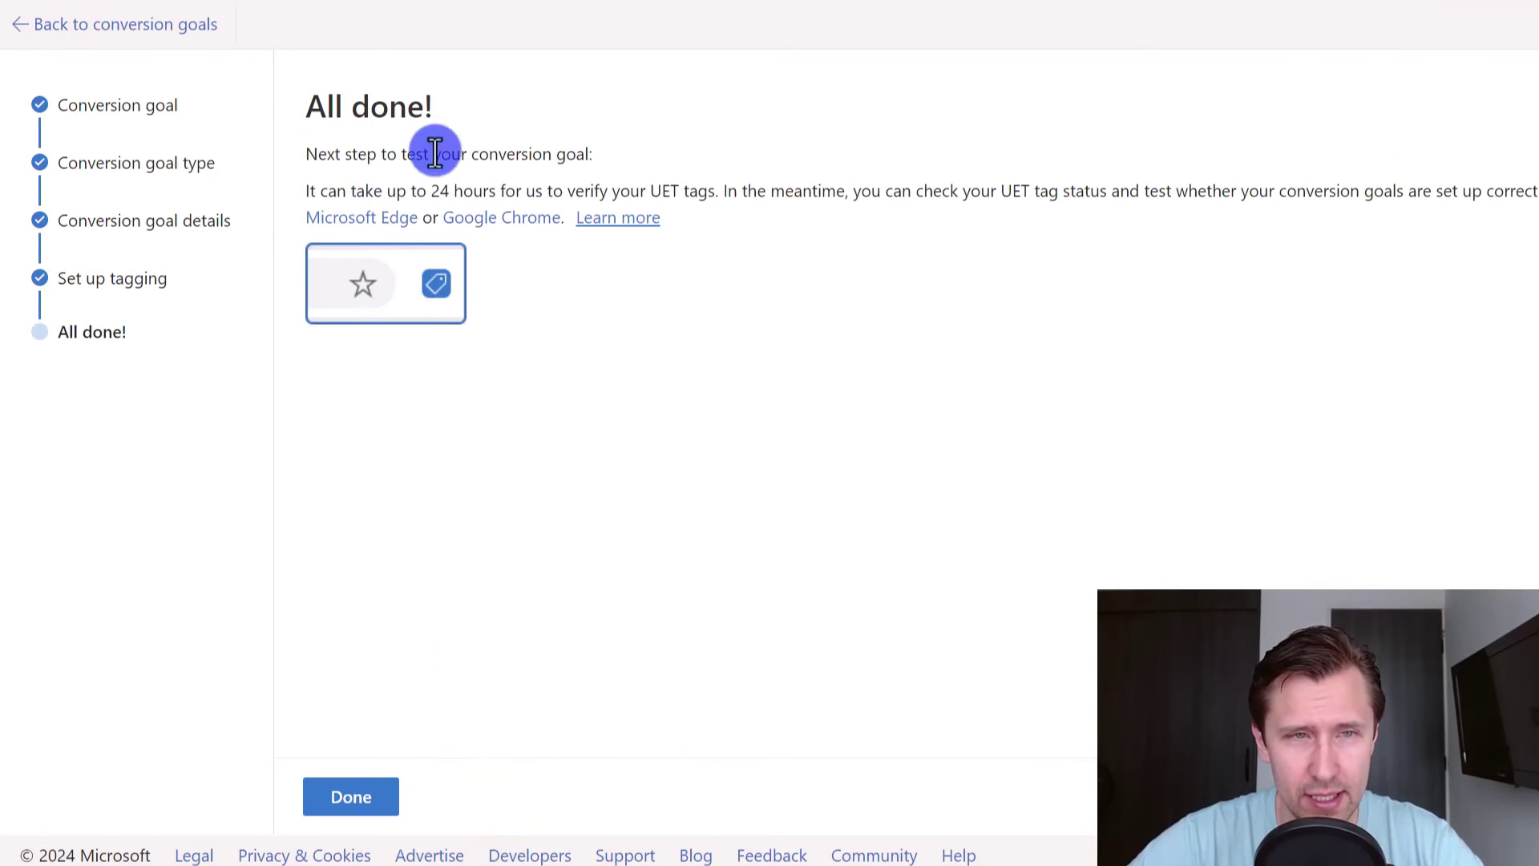
# Step: Finish the goal, open the Unverified tag's dashboard, then go to all tags
pyautogui.moveTo(461, 192); pyautogui.dragTo(784, 191)
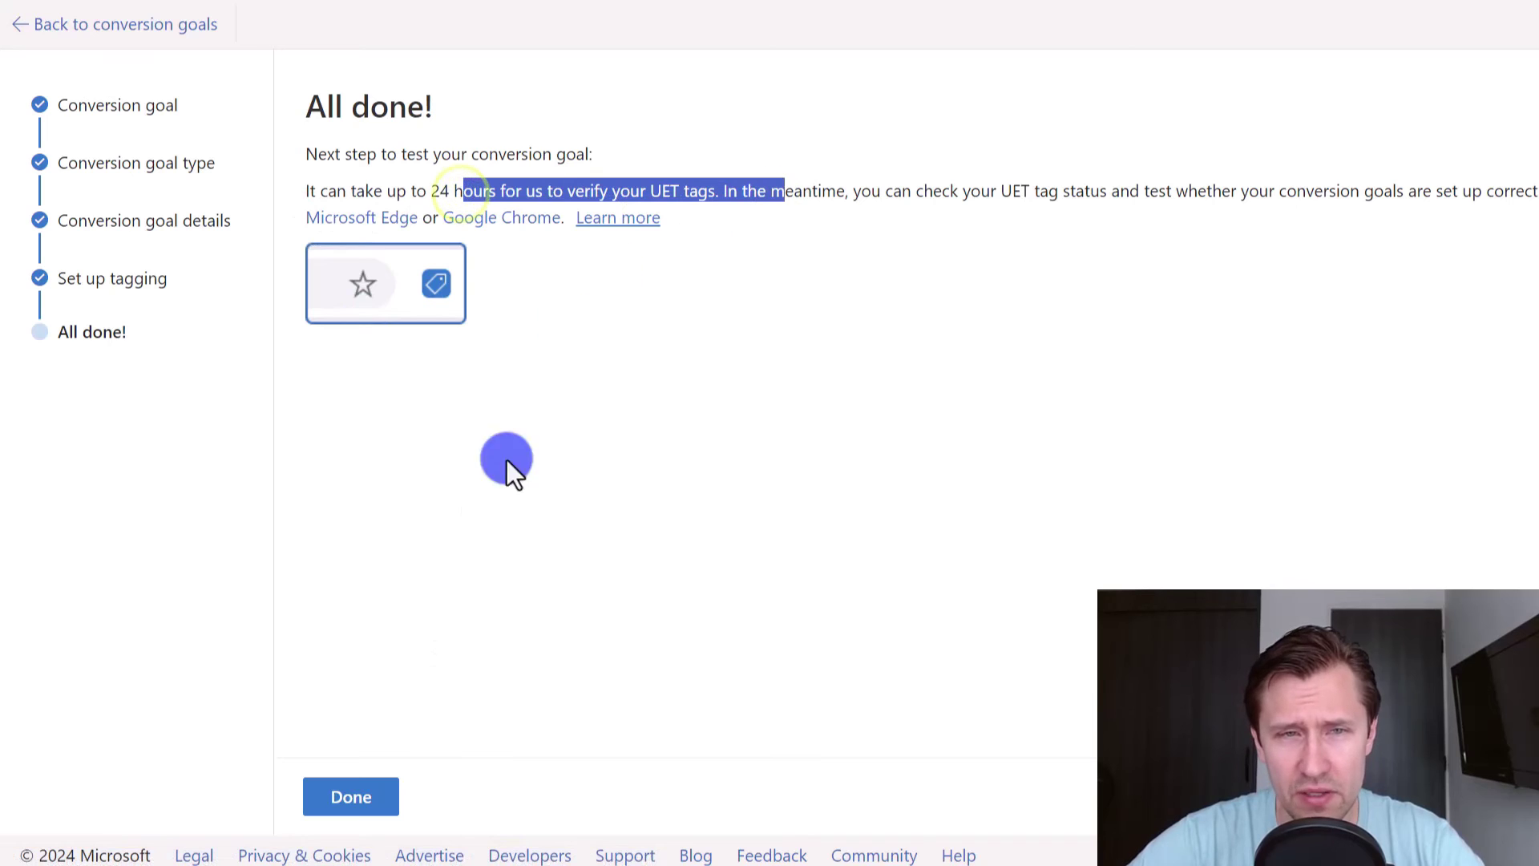
pyautogui.click(346, 806)
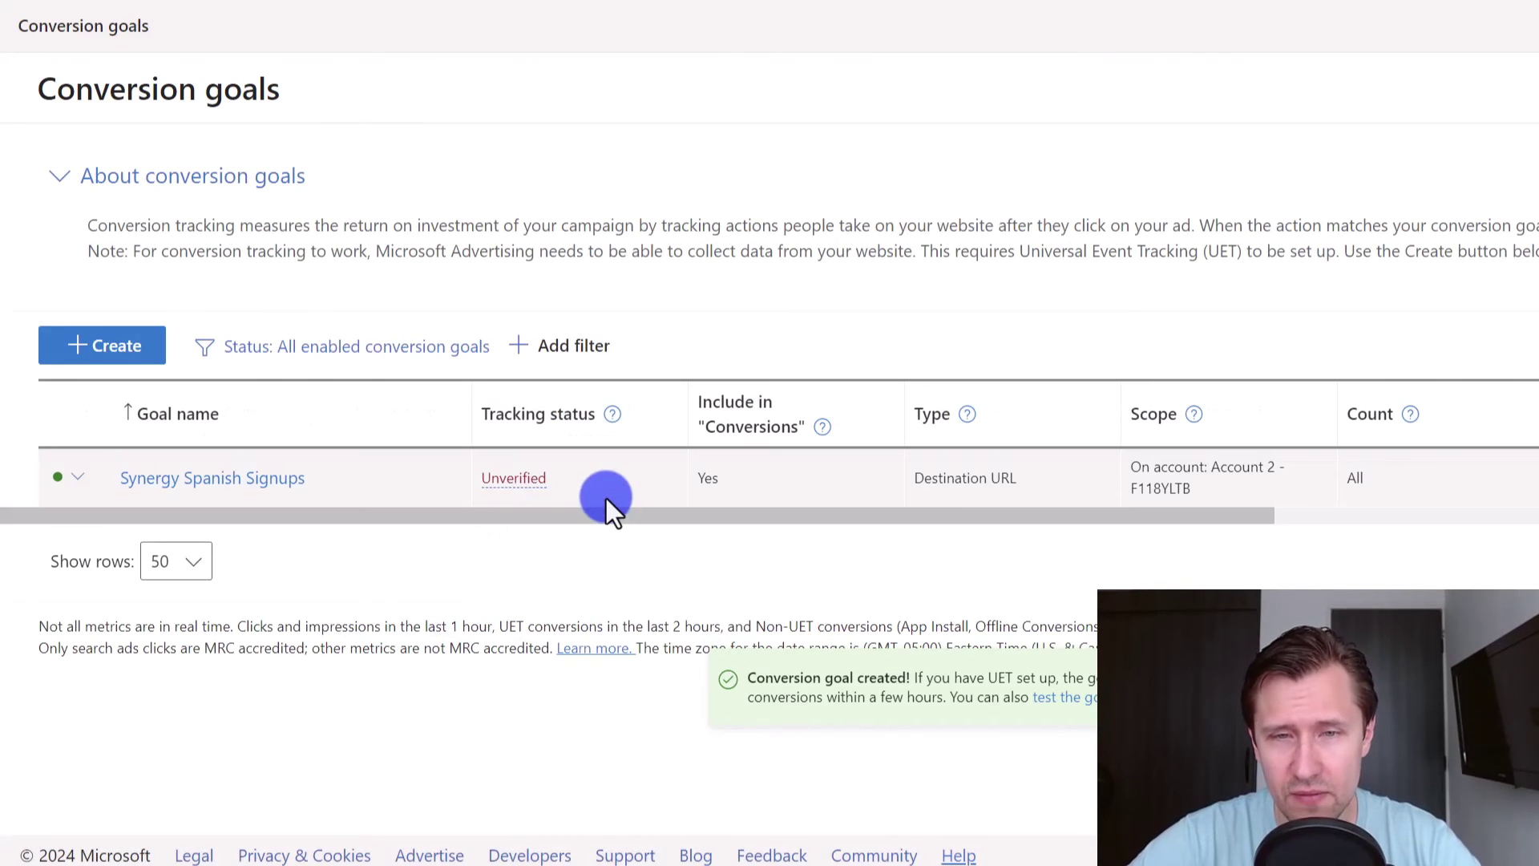
pyautogui.moveTo(513, 479)
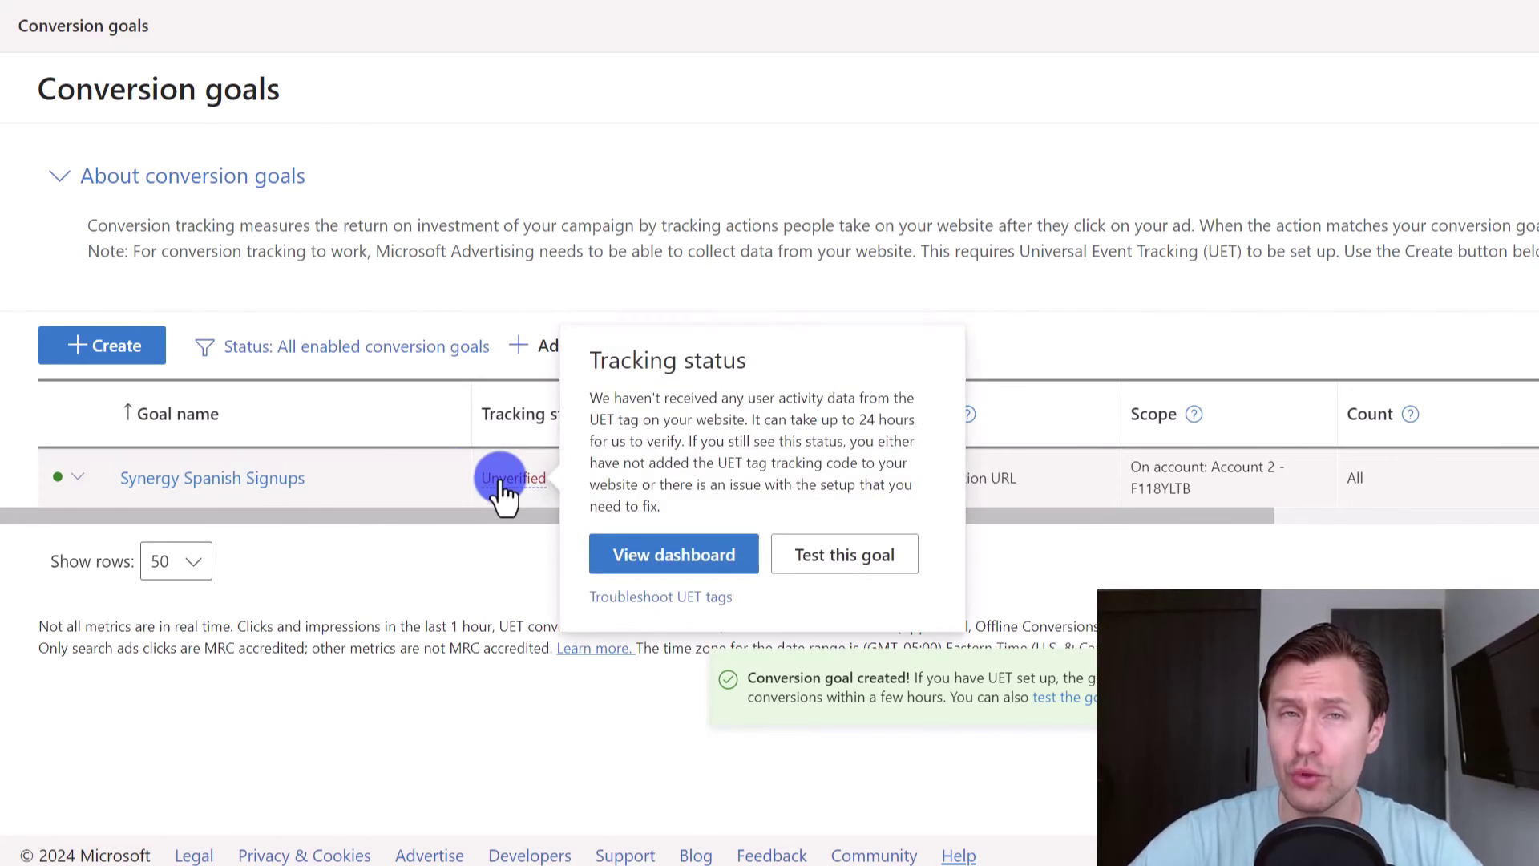
pyautogui.click(684, 553)
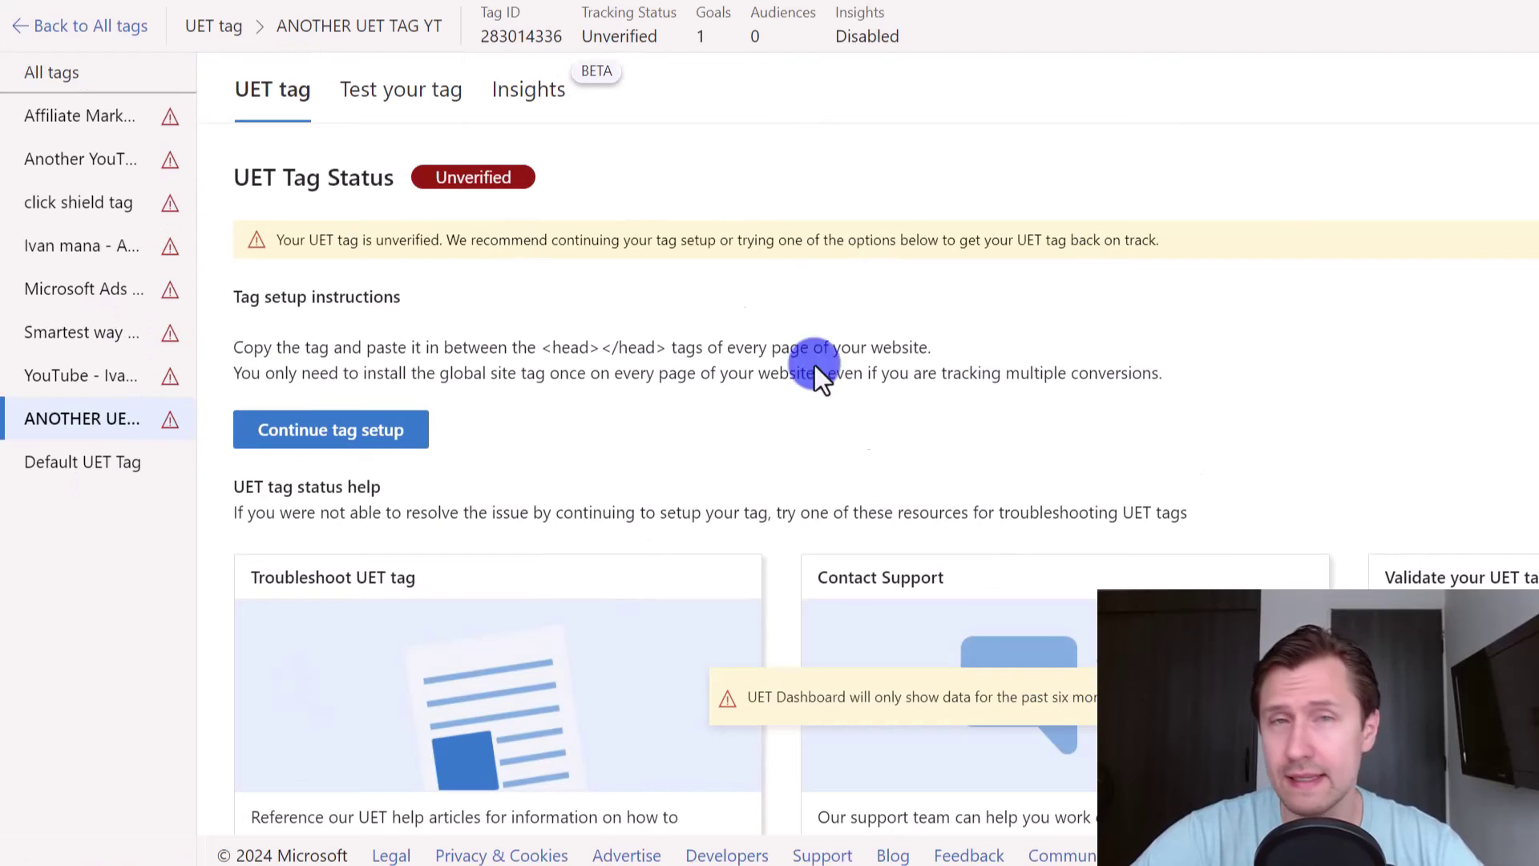
pyautogui.click(75, 29)
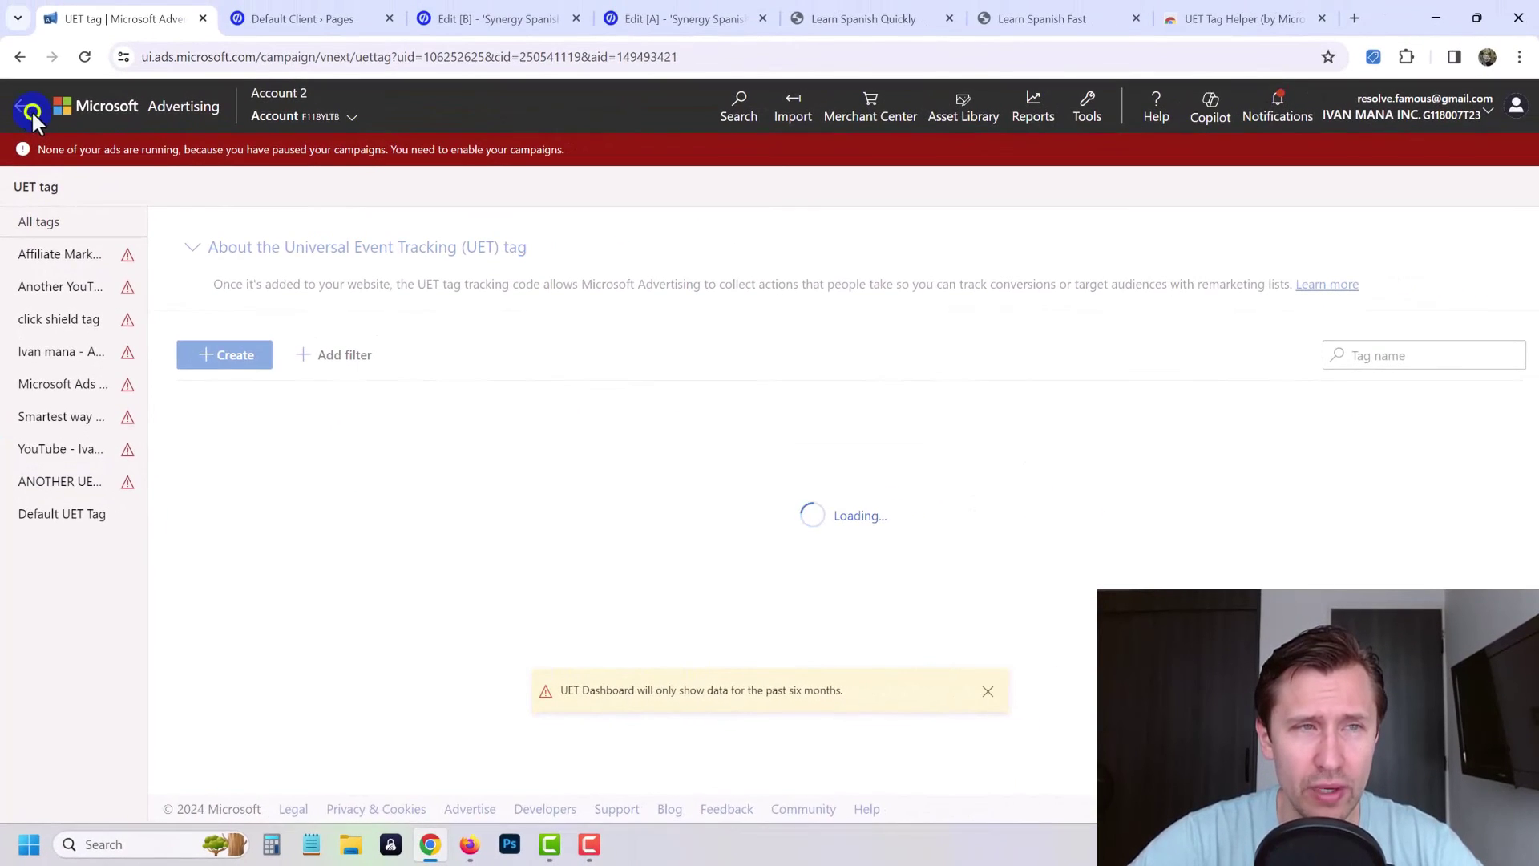
# Step: Return to the campaigns table and open Columns > Modify columns
pyautogui.click(31, 109)
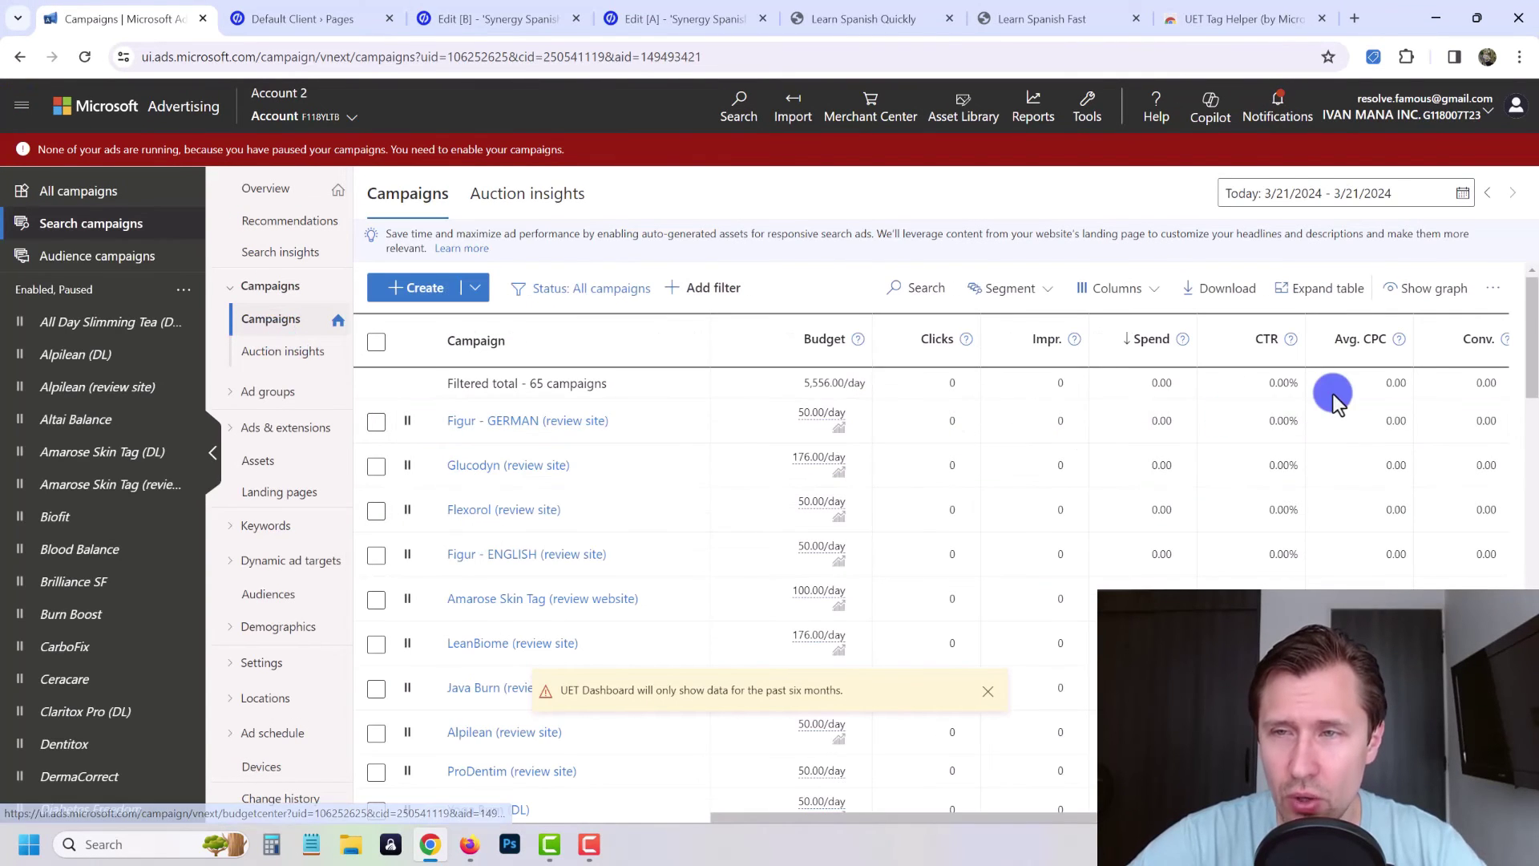
pyautogui.moveTo(971, 818); pyautogui.dragTo(1085, 817)
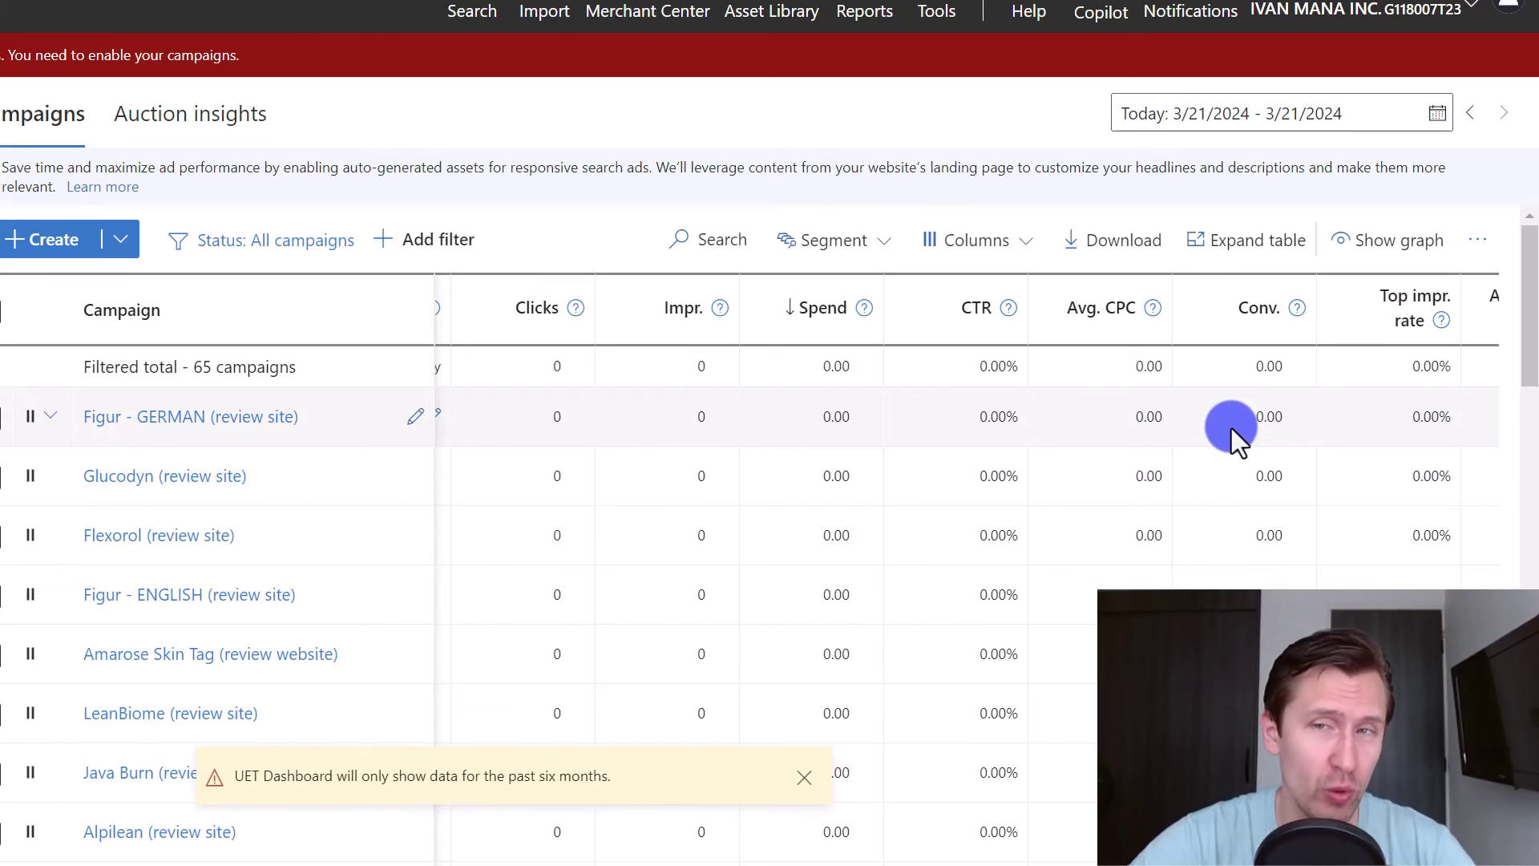
pyautogui.click(984, 240)
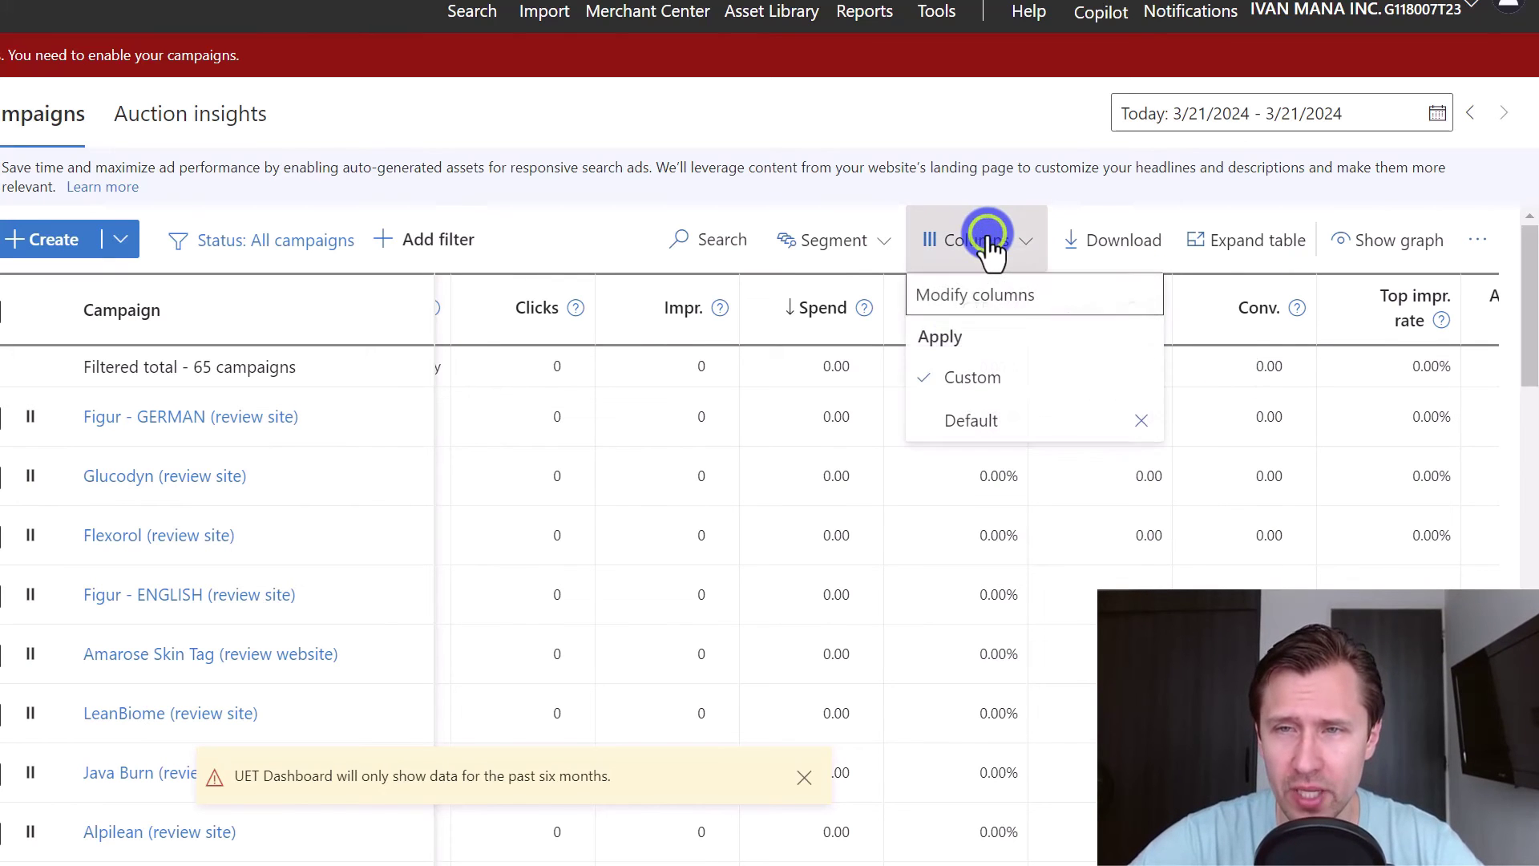
pyautogui.click(970, 295)
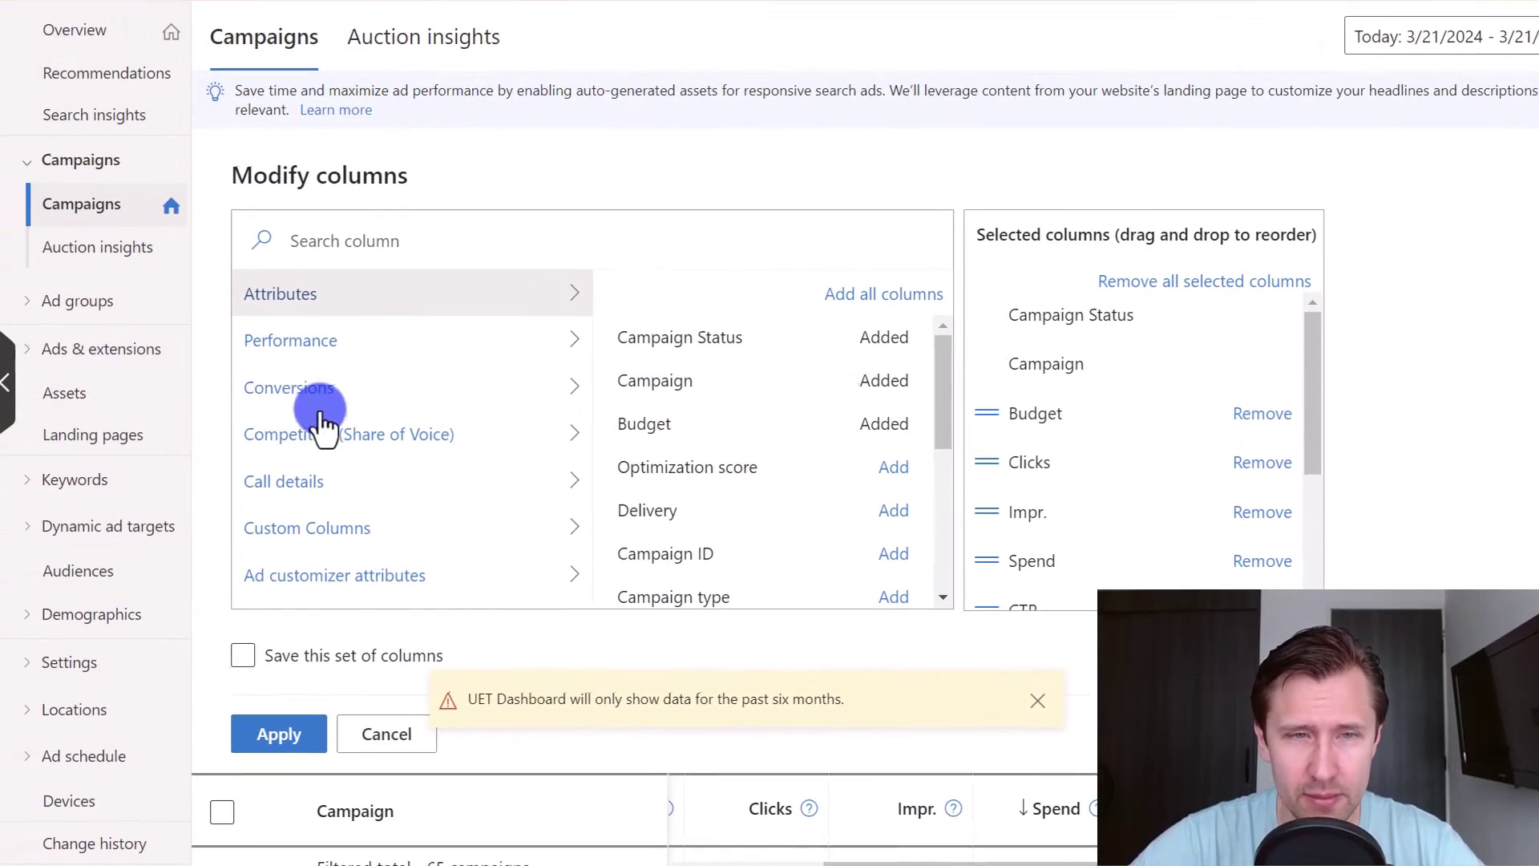
# Step: Review the Conv. and All conv. columns under Conversions, then cancel without changes
pyautogui.click(299, 388)
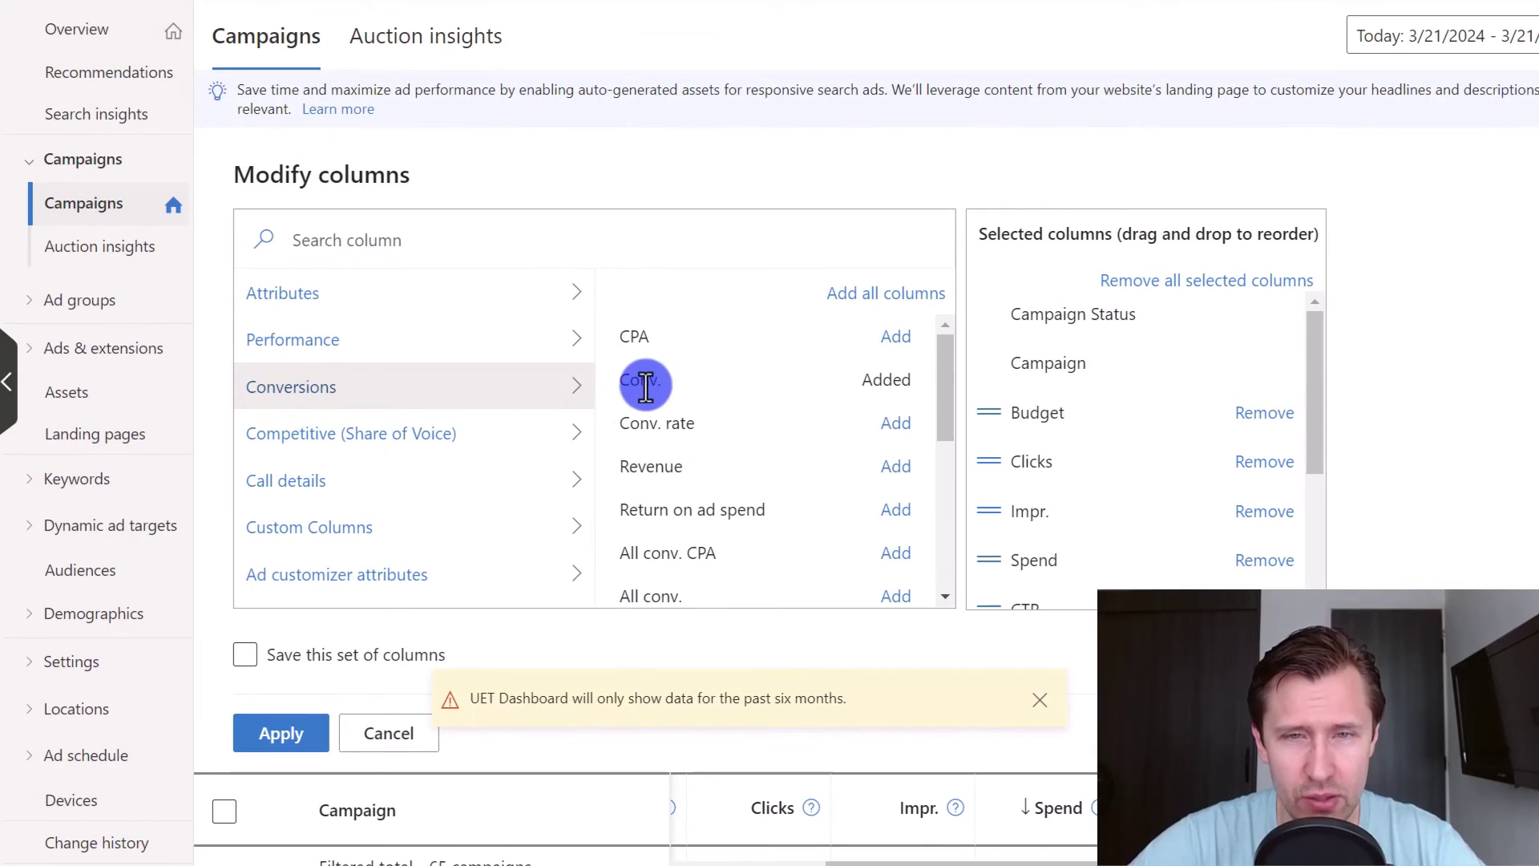
pyautogui.moveTo(636, 381); pyautogui.dragTo(652, 436)
pyautogui.scroll(-3, 636, 474)
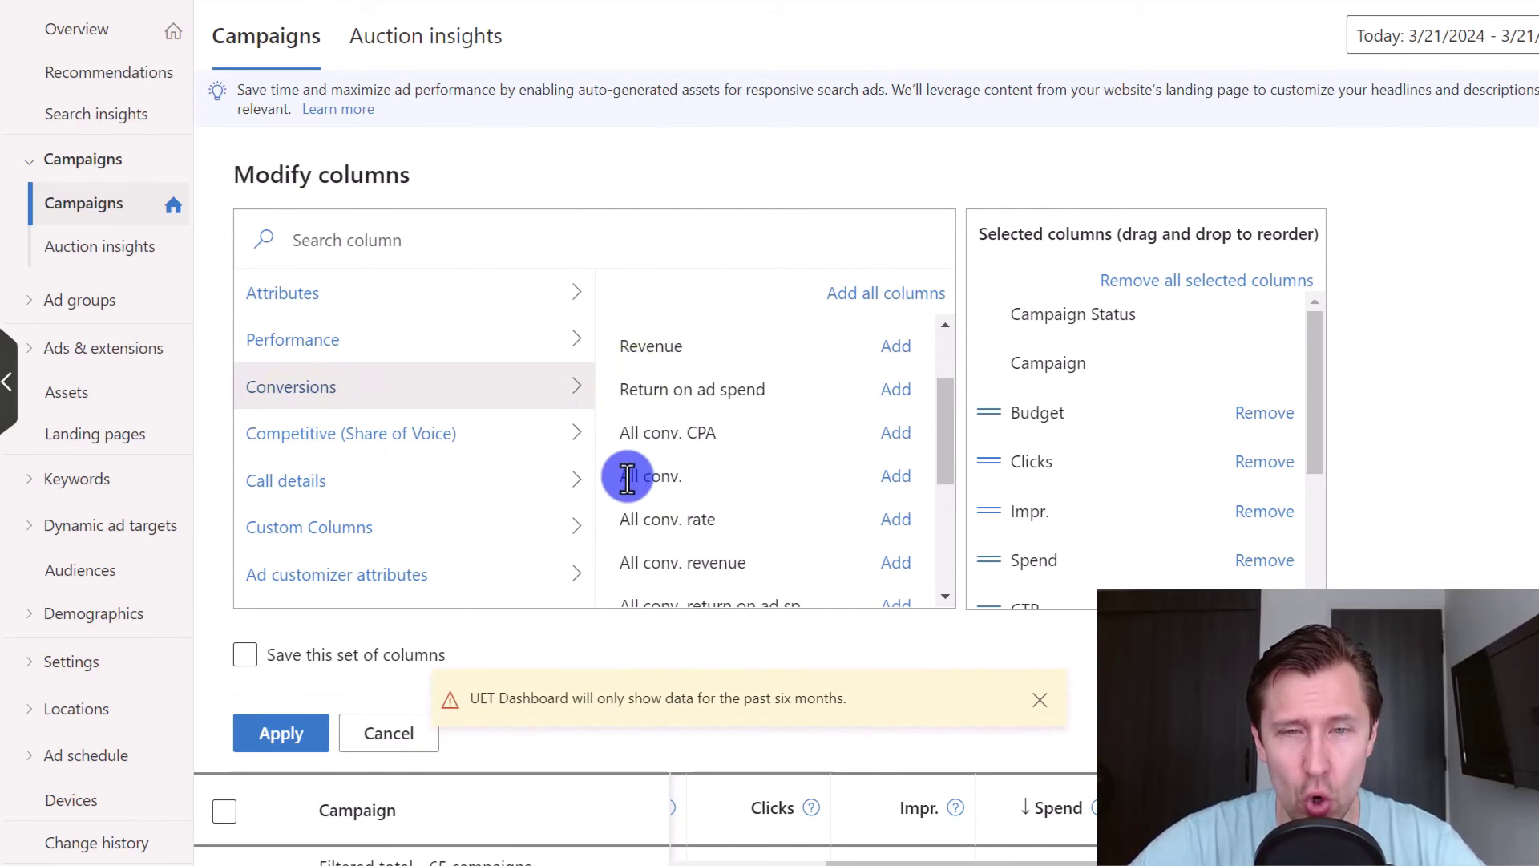
pyautogui.doubleClick(662, 478)
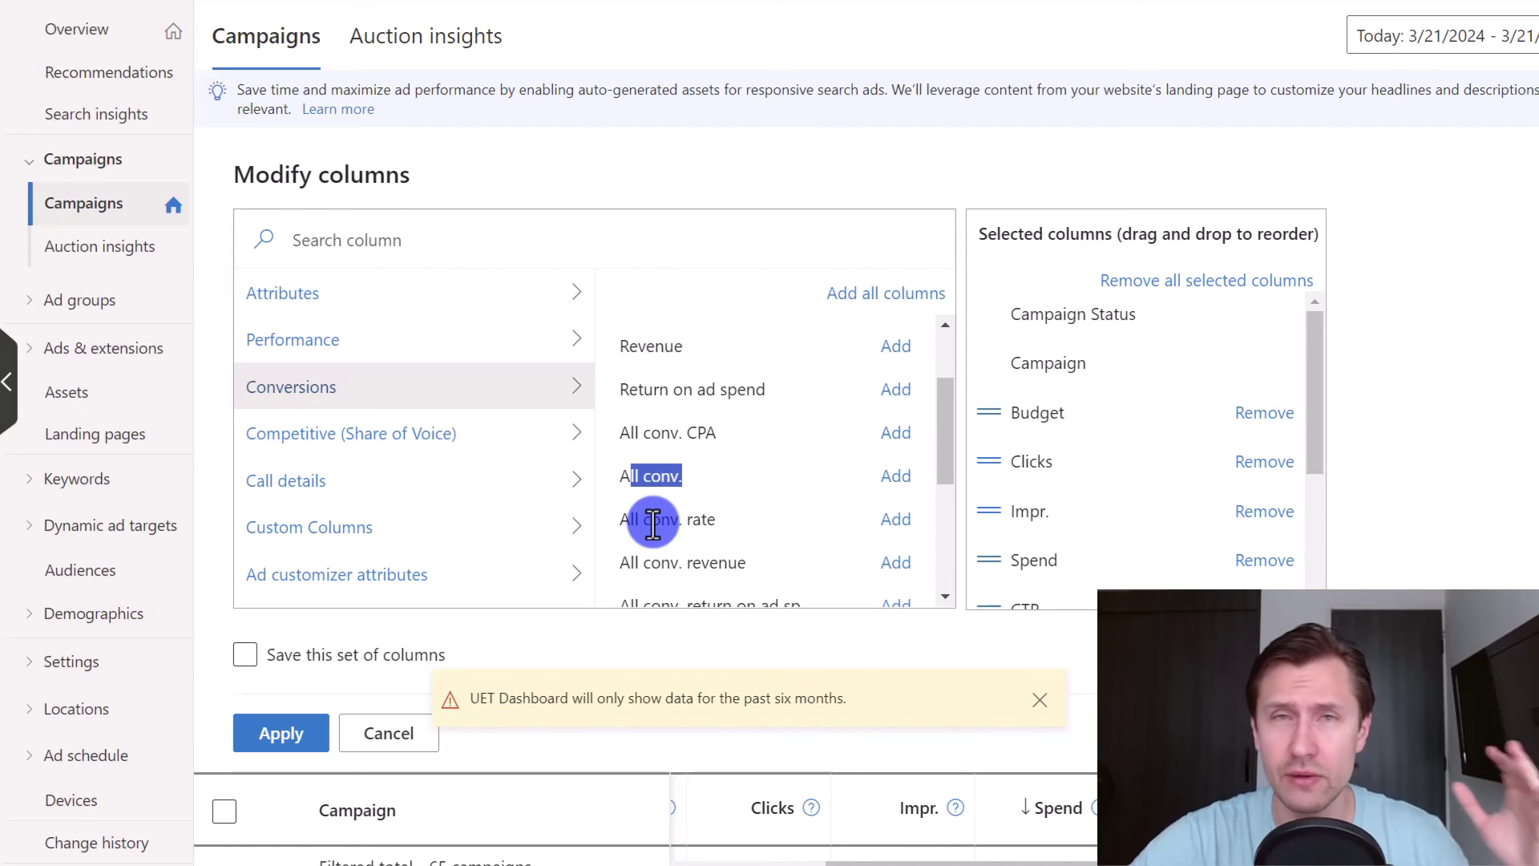
pyautogui.scroll(3, 653, 521)
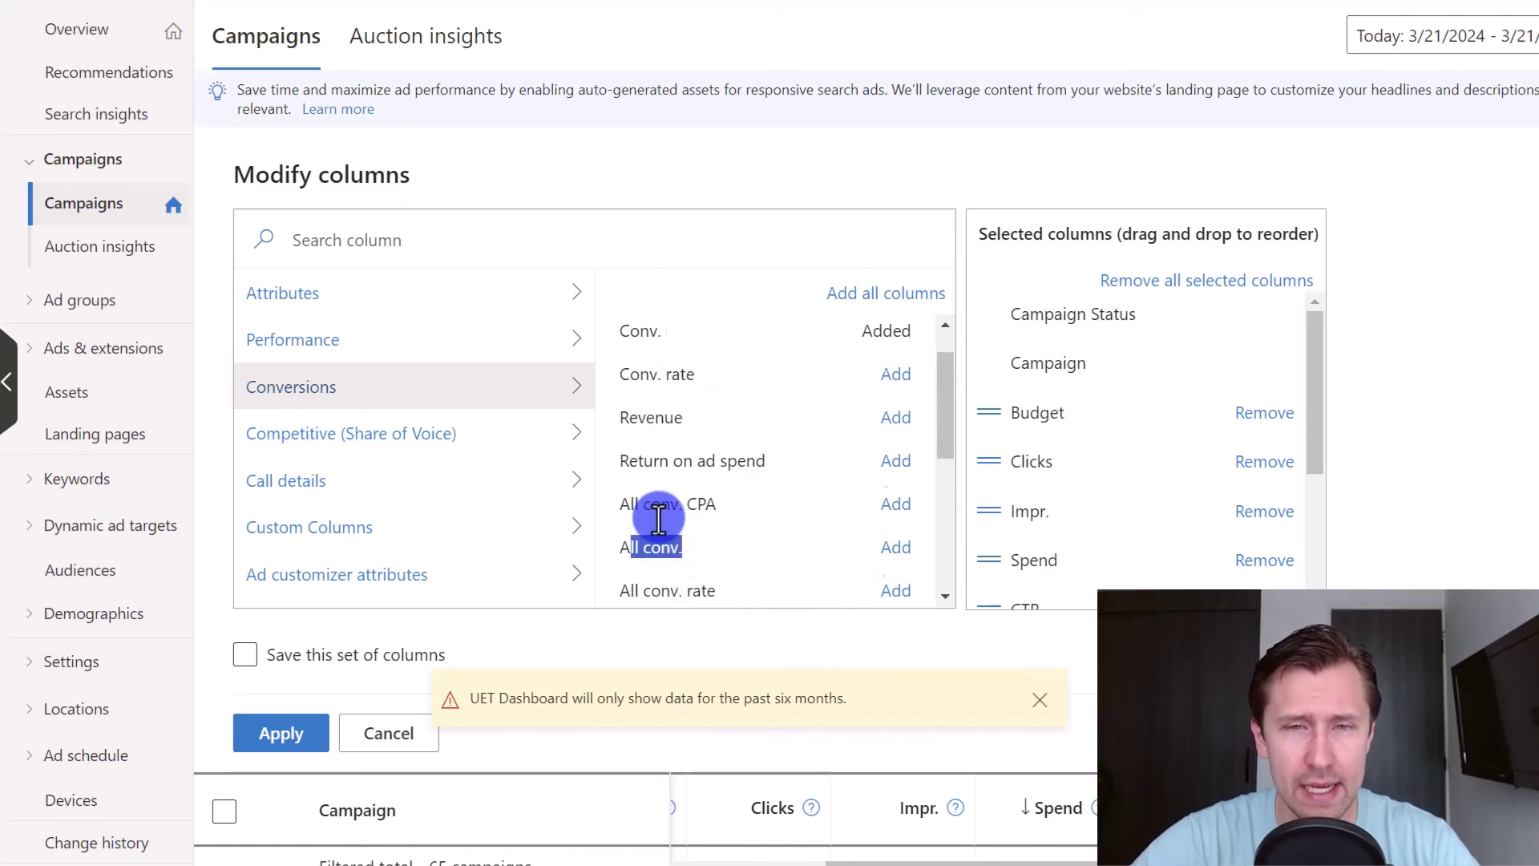
pyautogui.moveTo(631, 379); pyautogui.dragTo(670, 385)
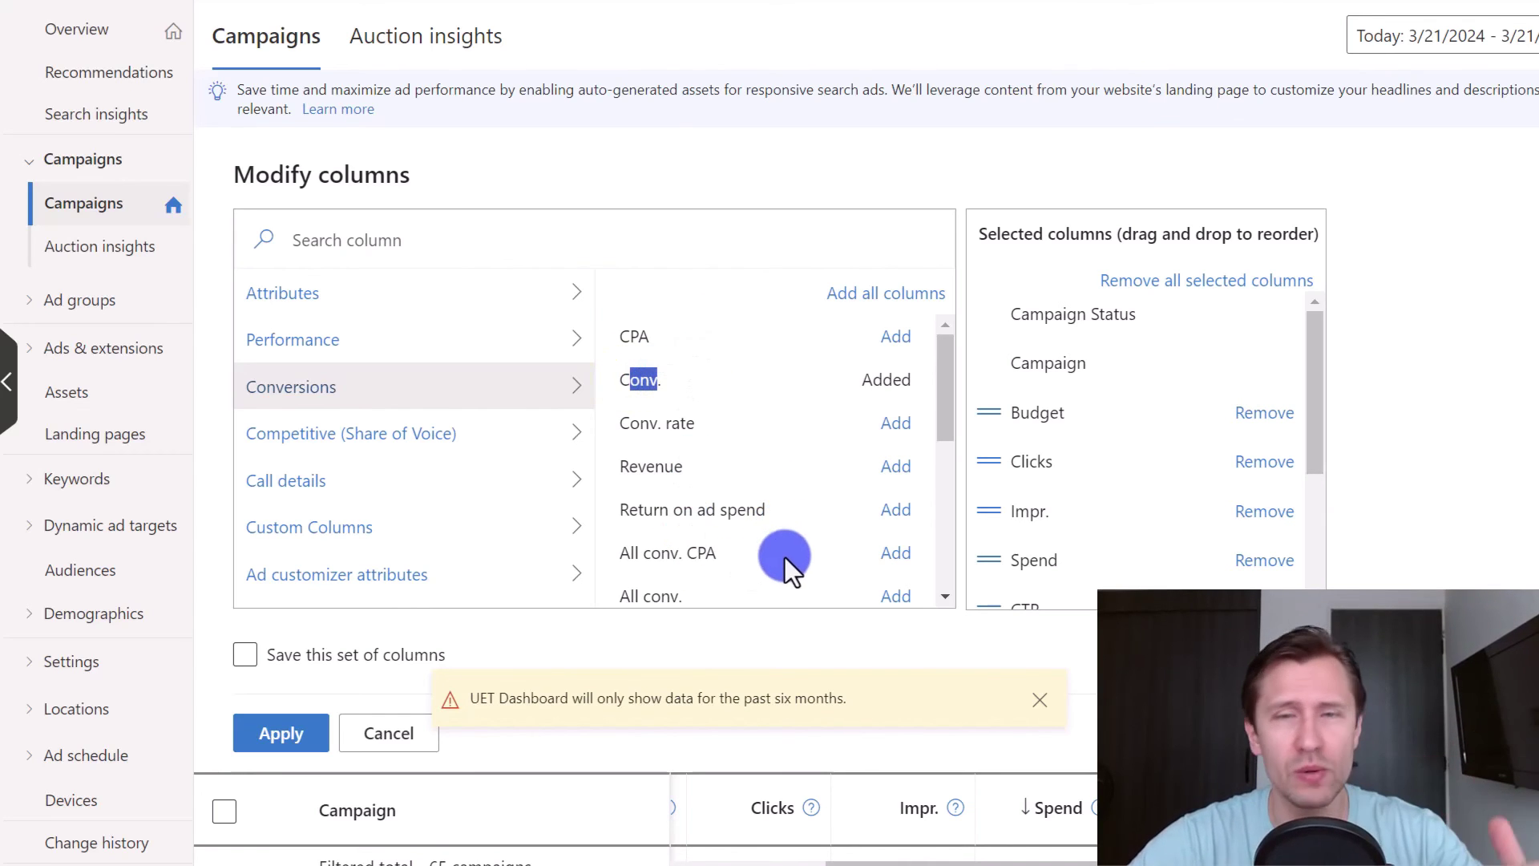
pyautogui.scroll(-5, 752, 439)
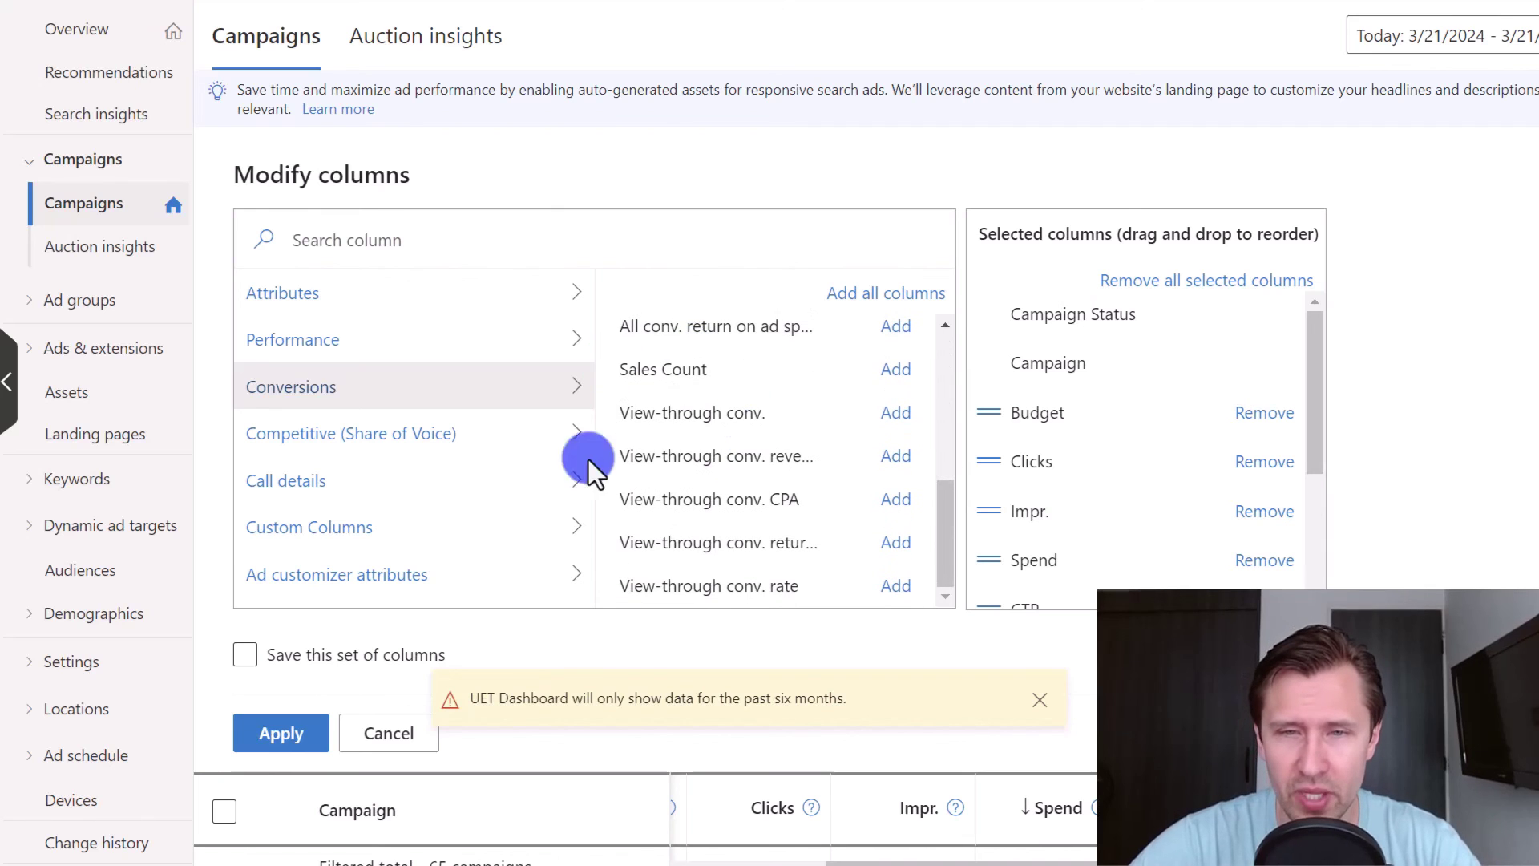
pyautogui.scroll(5, 725, 451)
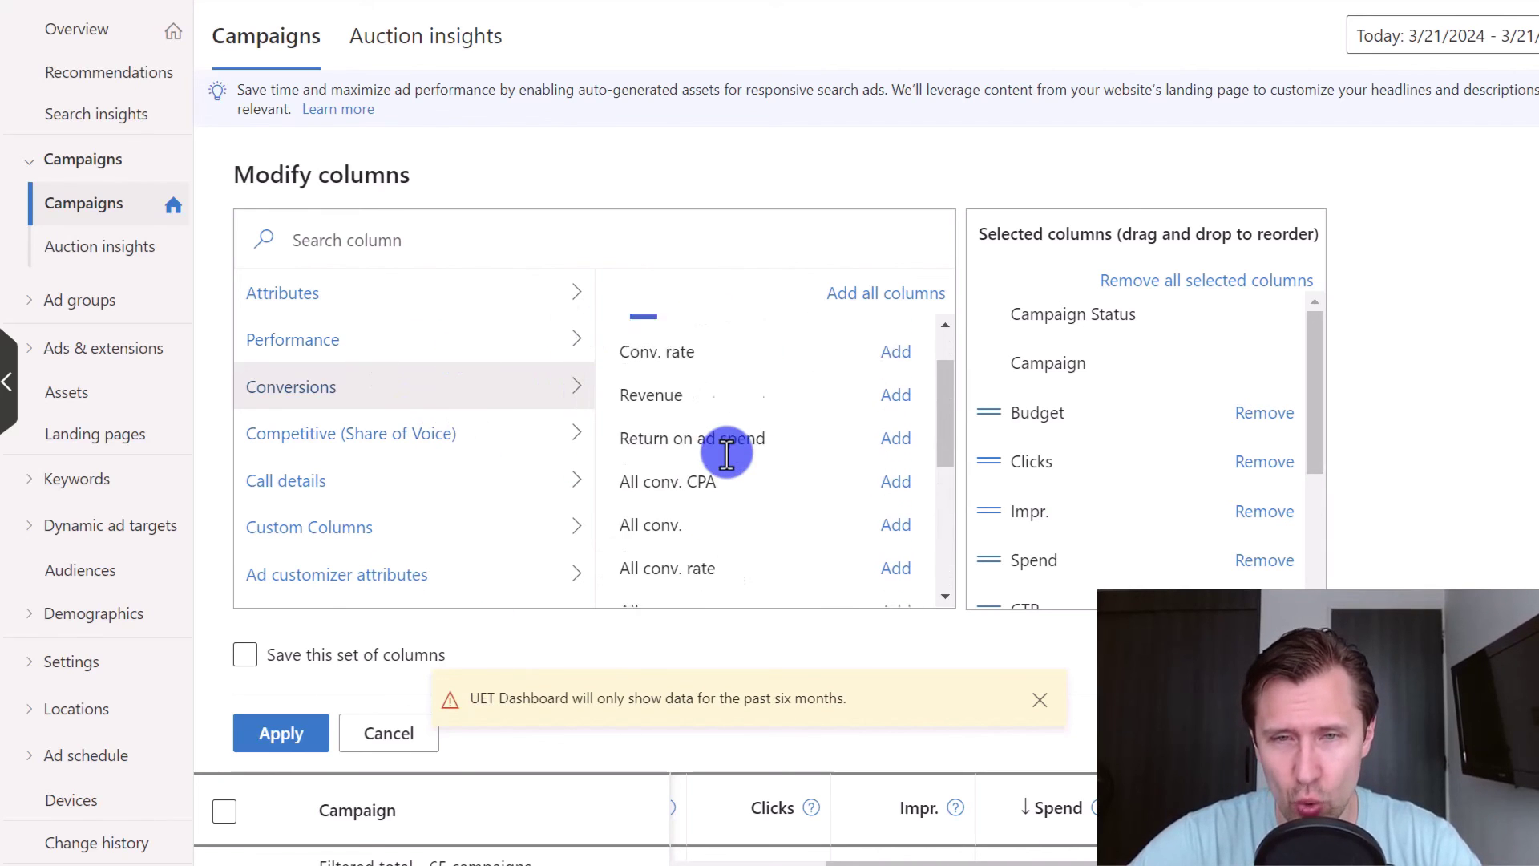
pyautogui.scroll(2, 726, 452)
pyautogui.scroll(-3, 638, 521)
pyautogui.scroll(3, 637, 489)
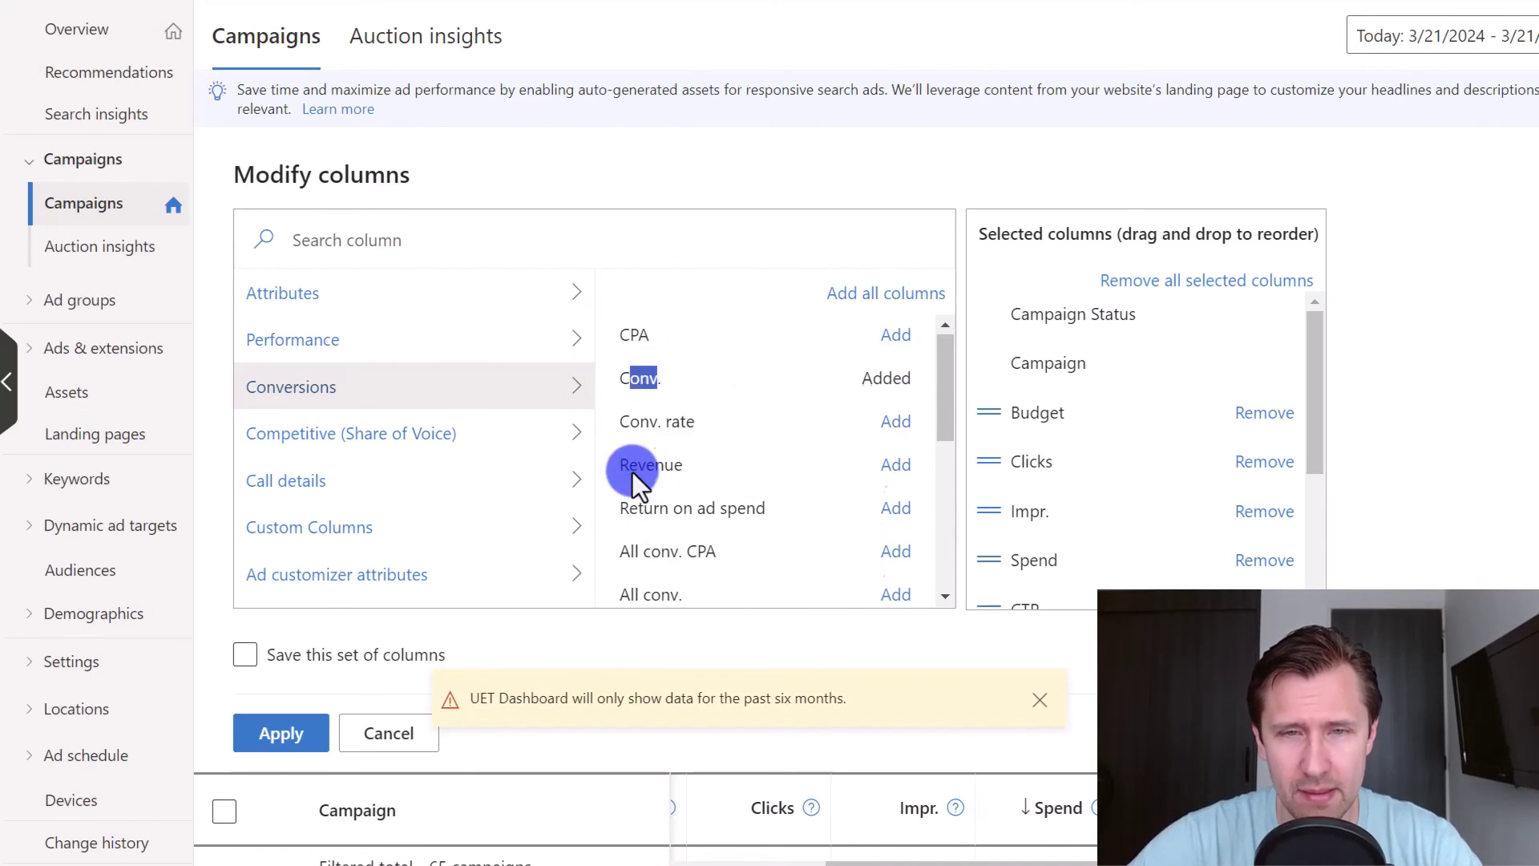
pyautogui.doubleClick(635, 378)
pyautogui.scroll(-3, 641, 489)
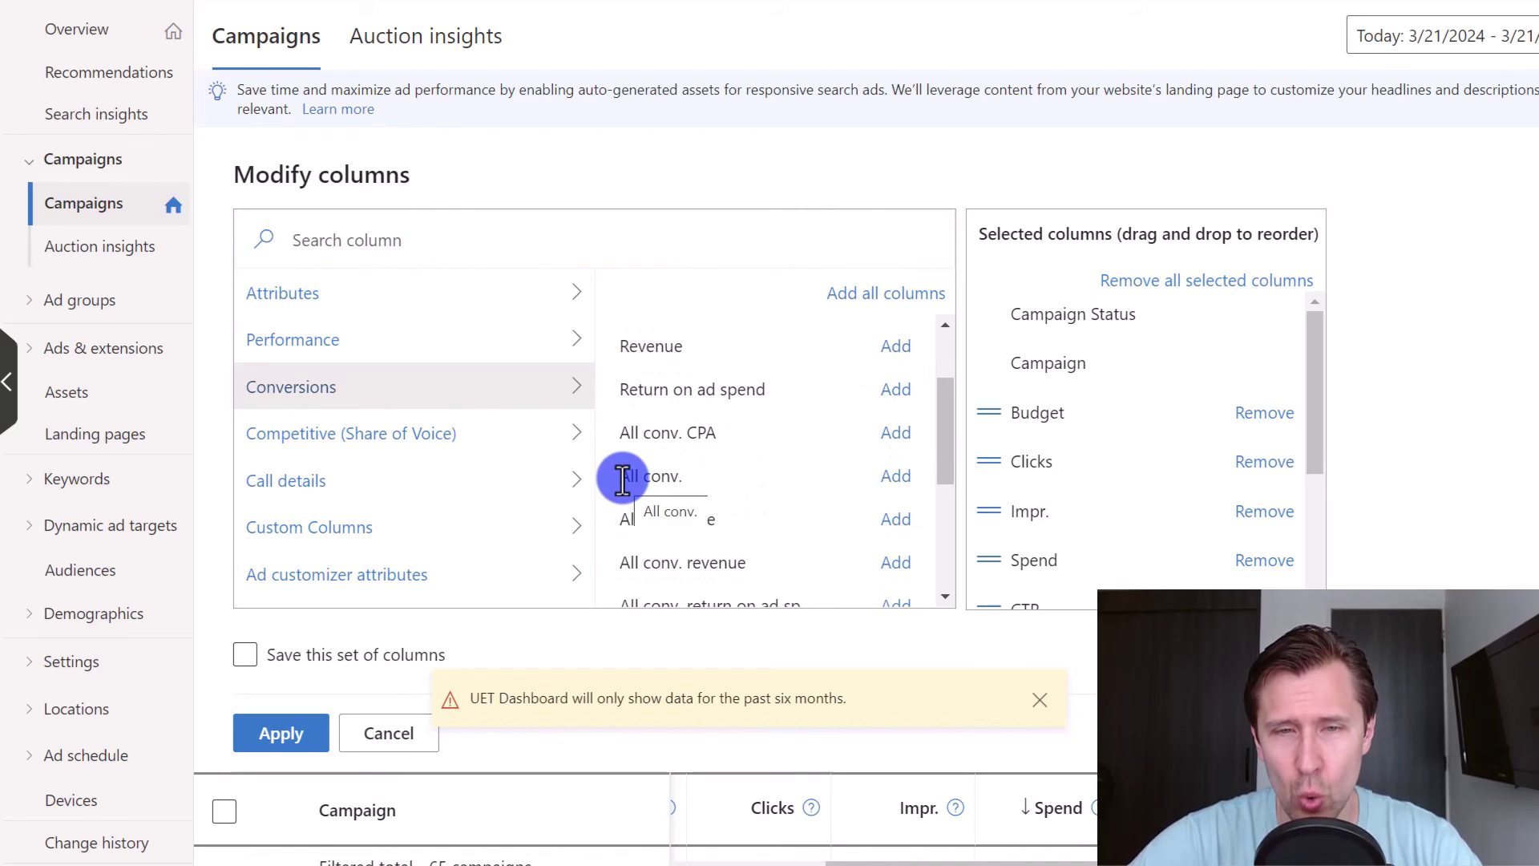
pyautogui.moveTo(621, 479); pyautogui.dragTo(678, 478)
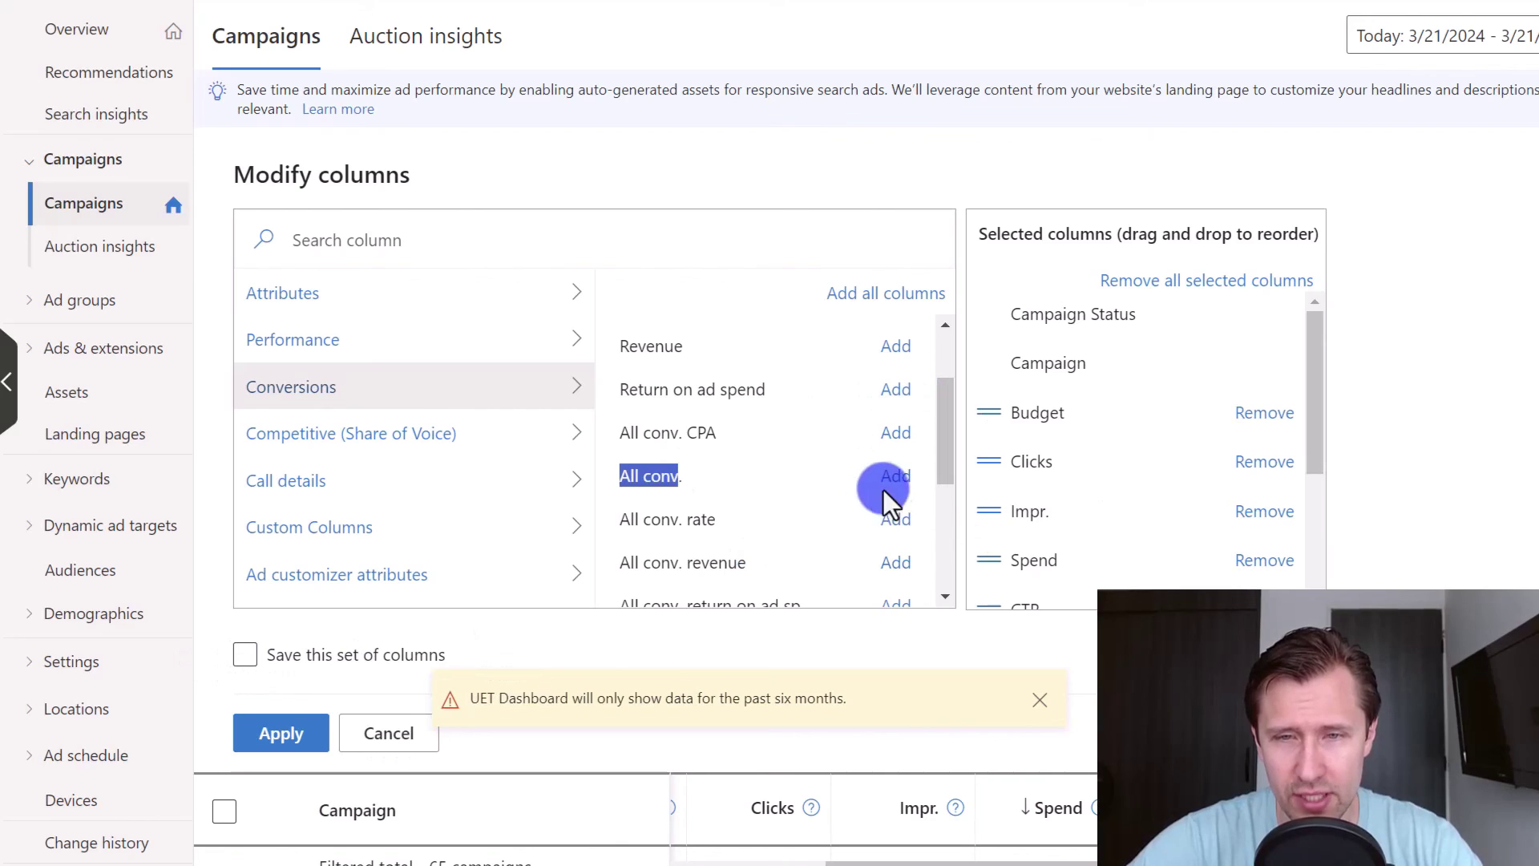
pyautogui.click(408, 734)
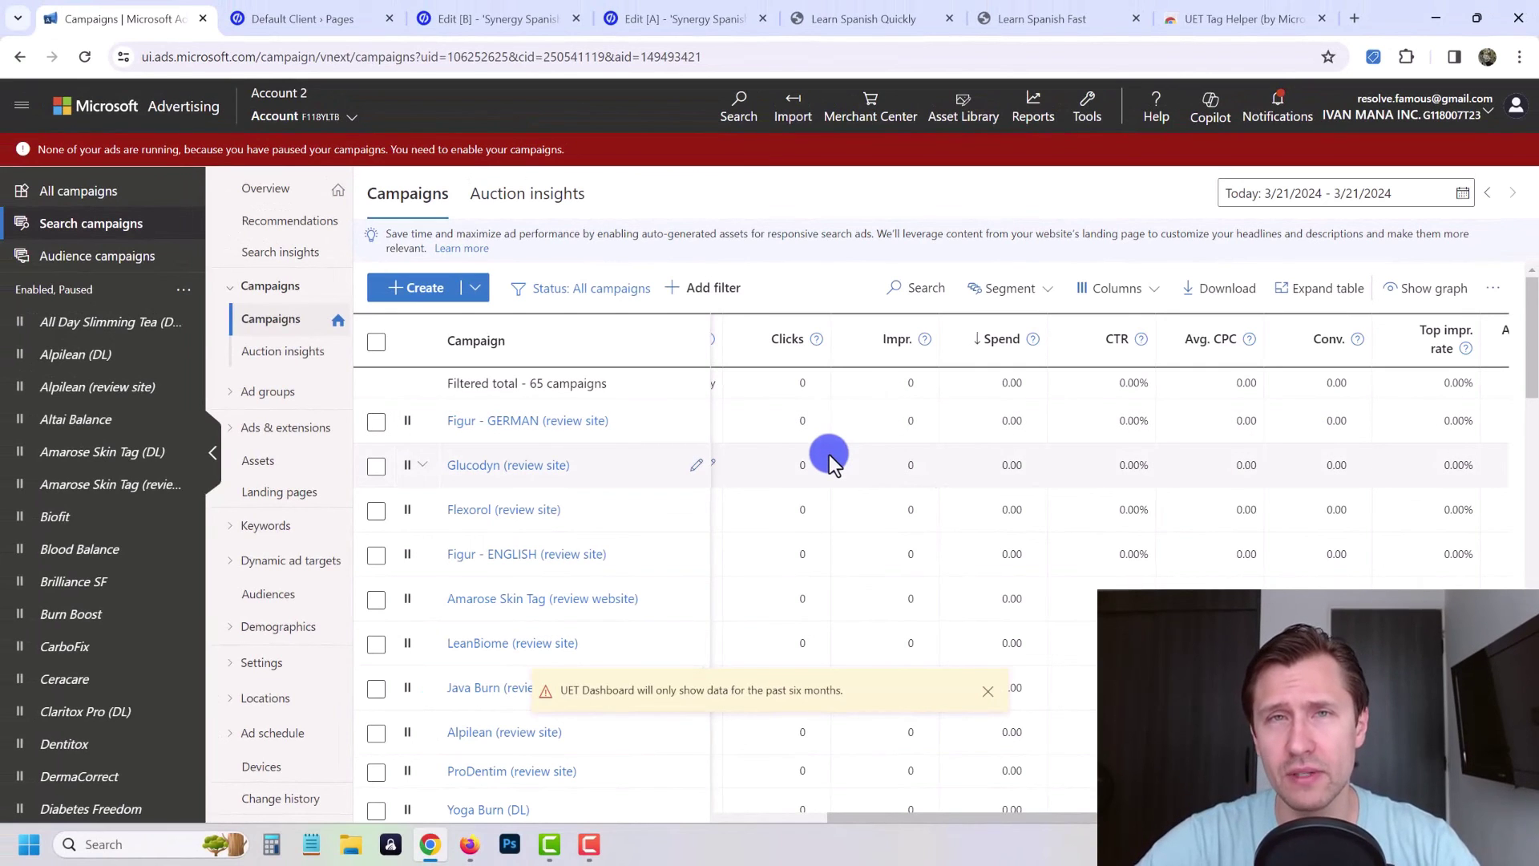
# Step: Load the creator's website homepage in place of the UET Tag Helper extension tab
pyautogui.click(1245, 12)
pyautogui.click(1072, 61)
pyautogui.write('ivanmana.c')
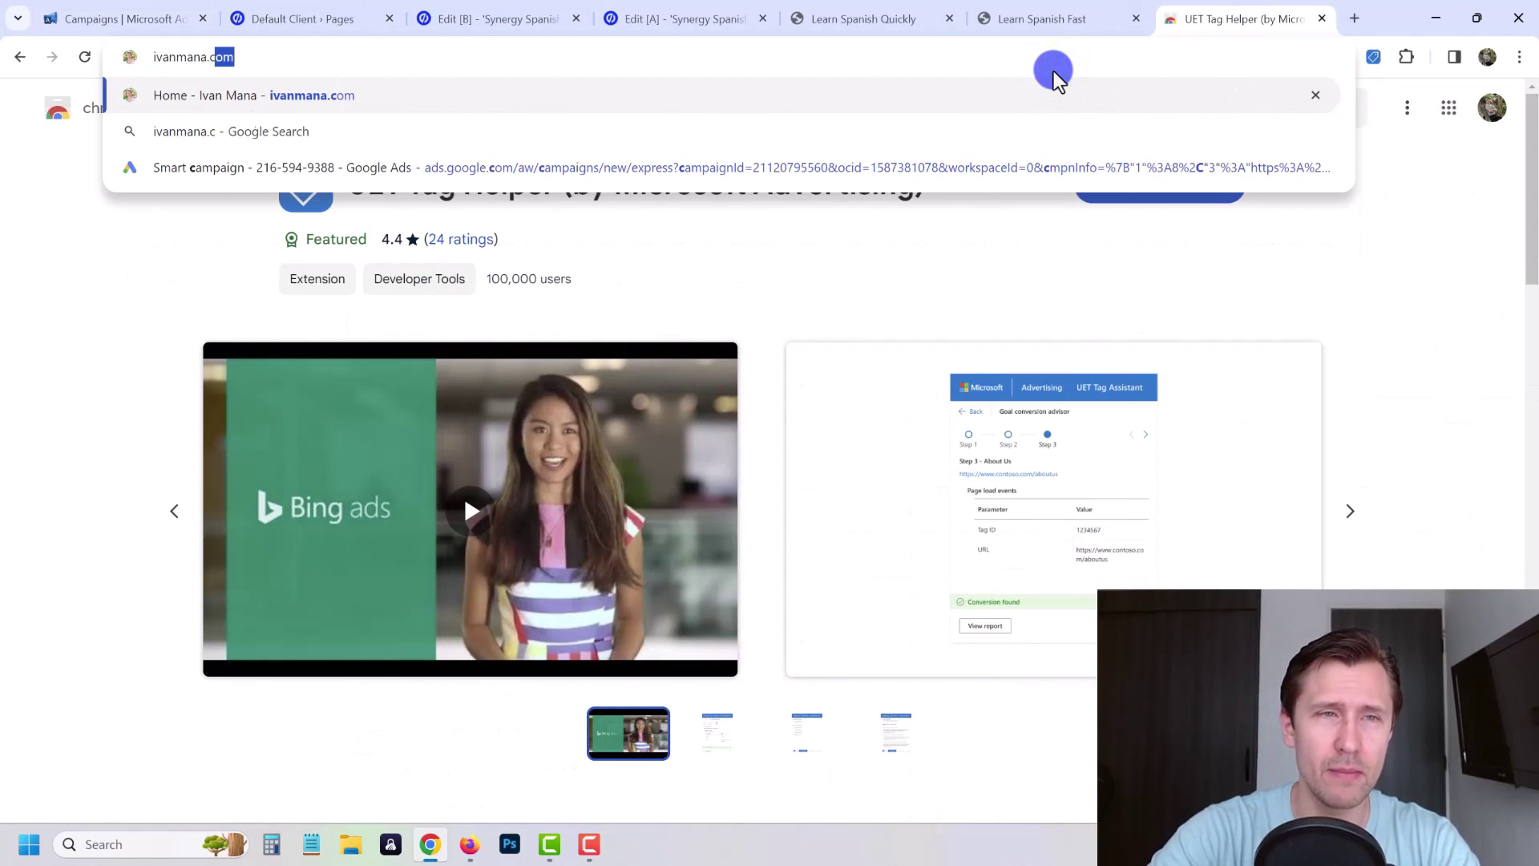
pyautogui.press('Return')
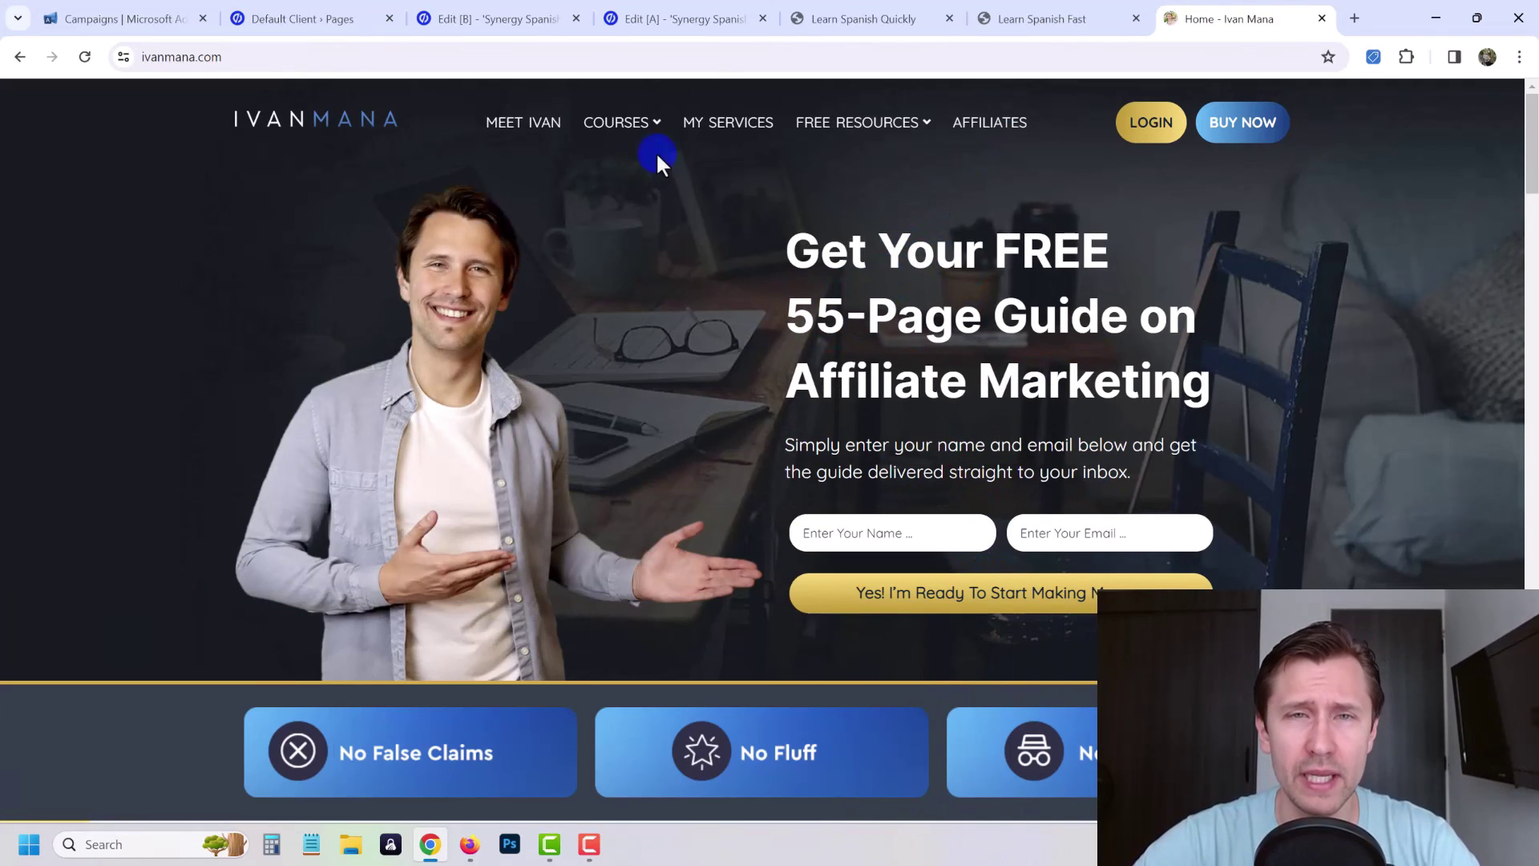
pyautogui.moveTo(616, 114)
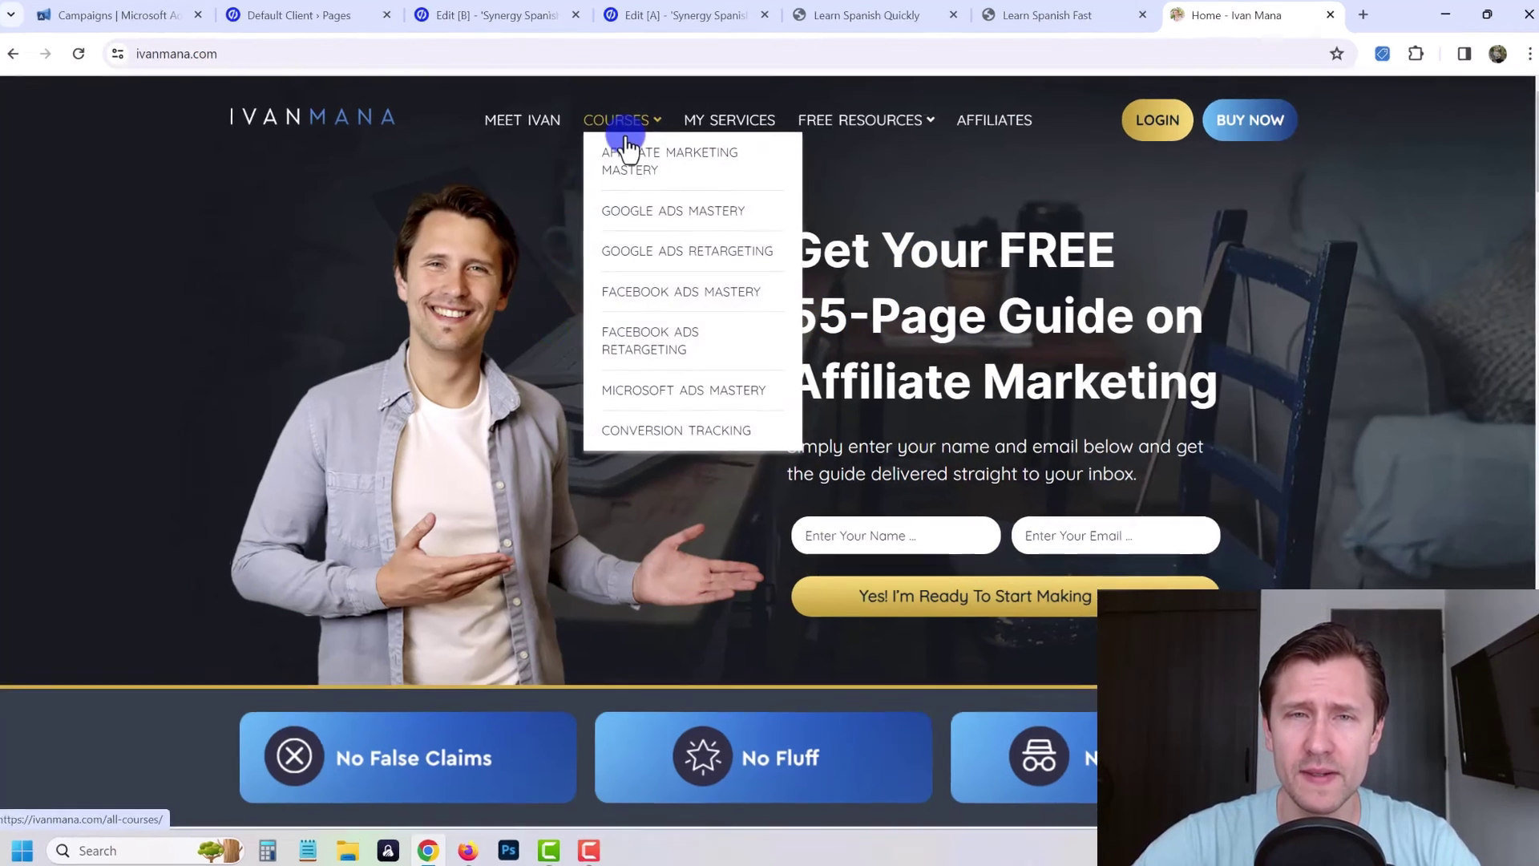